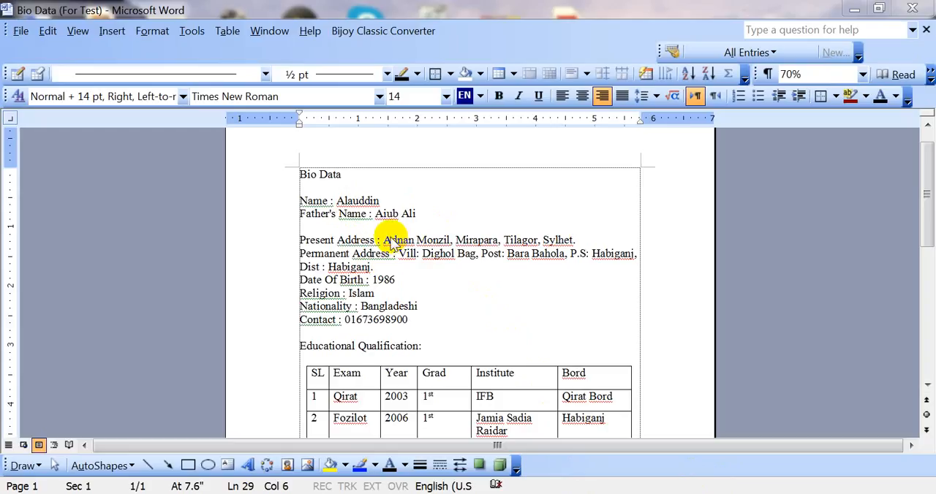
Delete the empty line between the Father's Name and Present Address lines.
scroll(392, 240, up, 1)
click(370, 244)
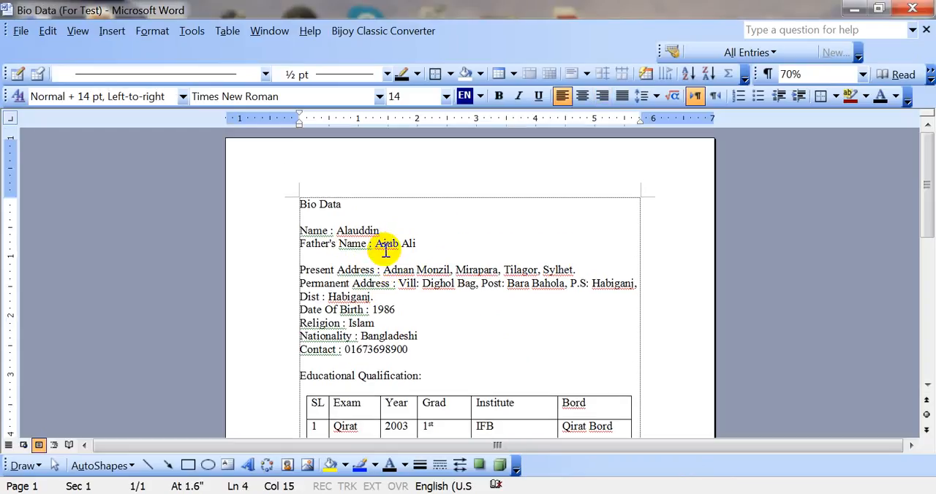
key(Down)
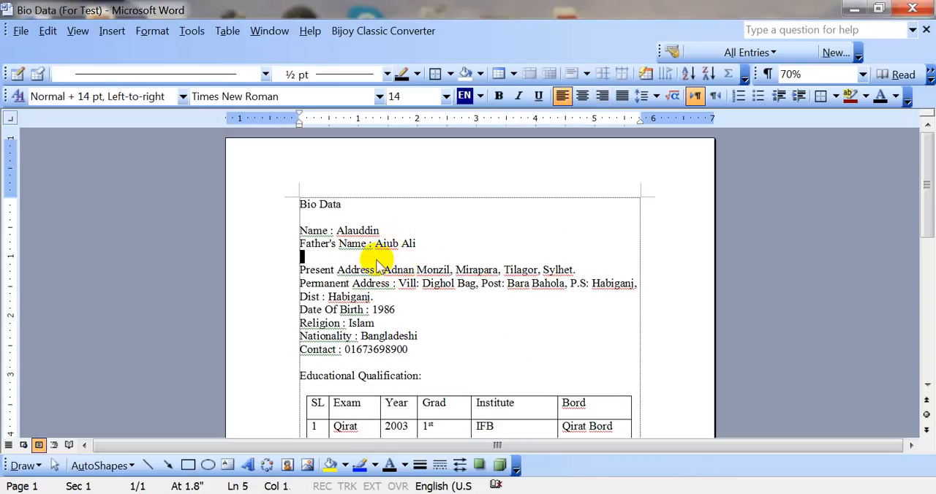
key(Delete)
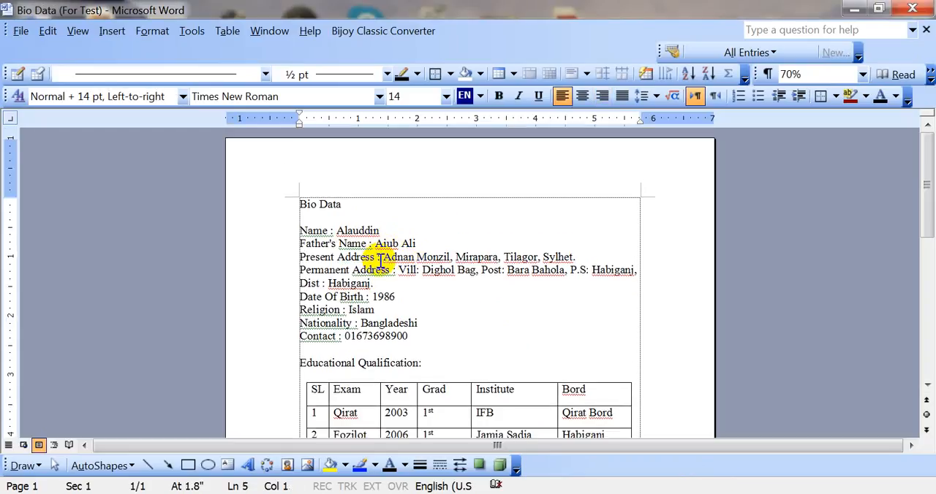
scroll(378, 258, down, 10)
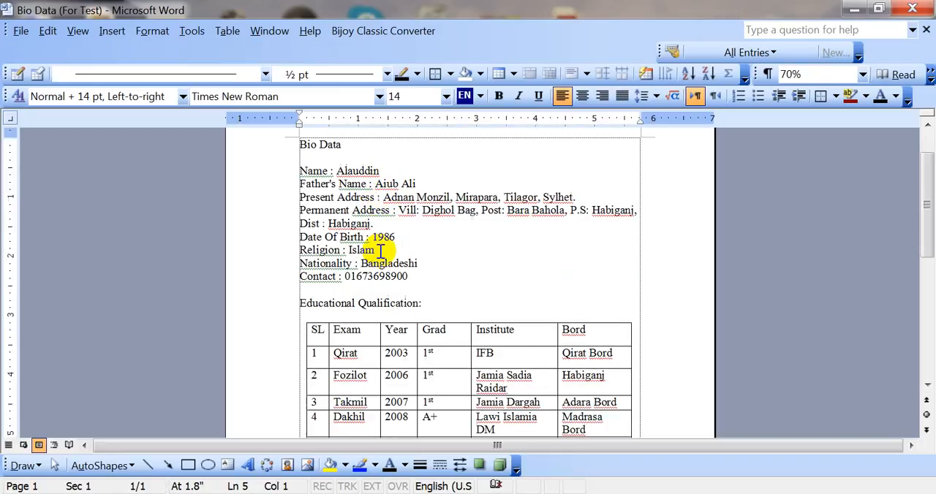
scroll(378, 255, up, 8)
scroll(390, 284, up, 3)
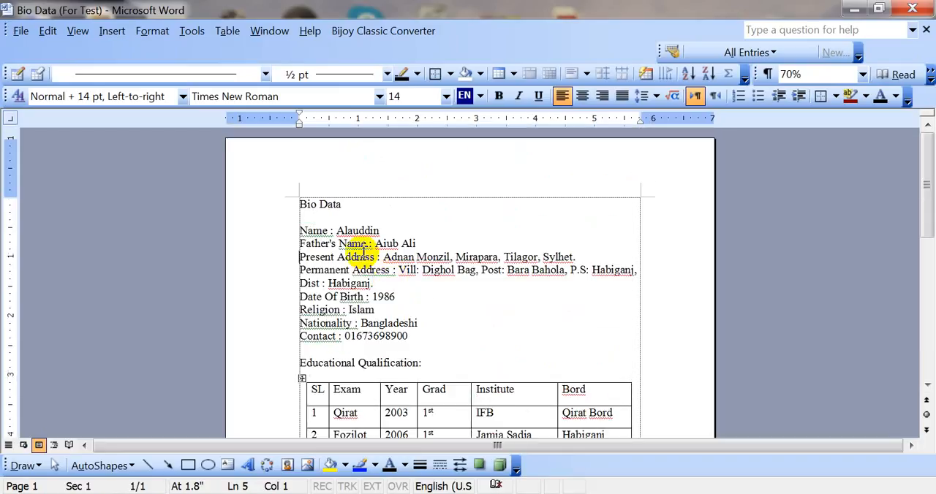
click(352, 243)
double_click(353, 243)
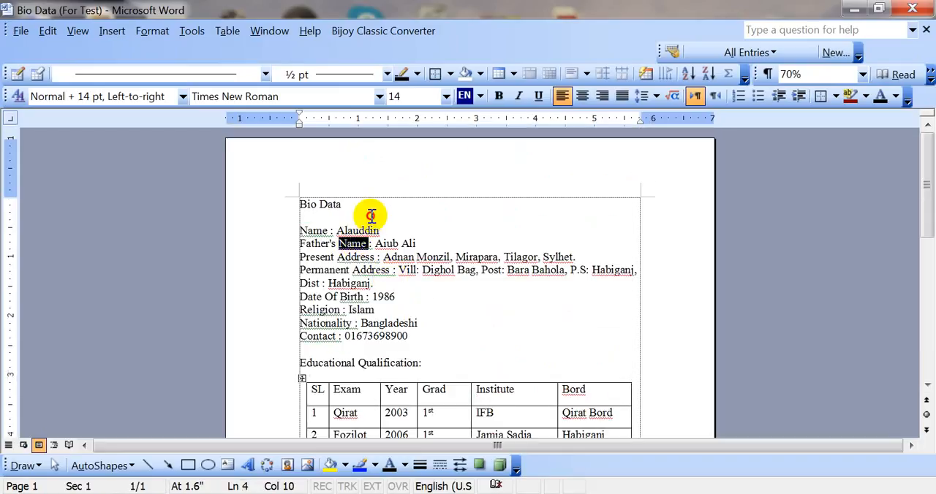
click(364, 217)
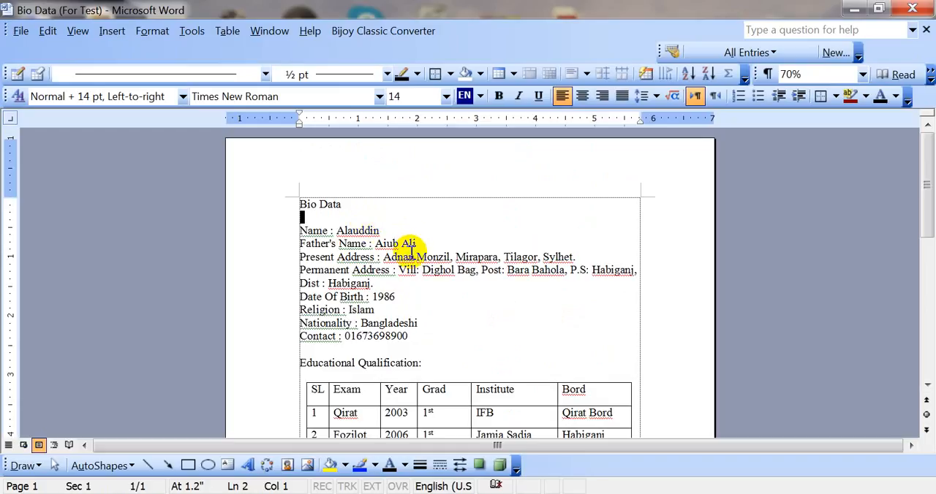
scroll(411, 250, down, 3)
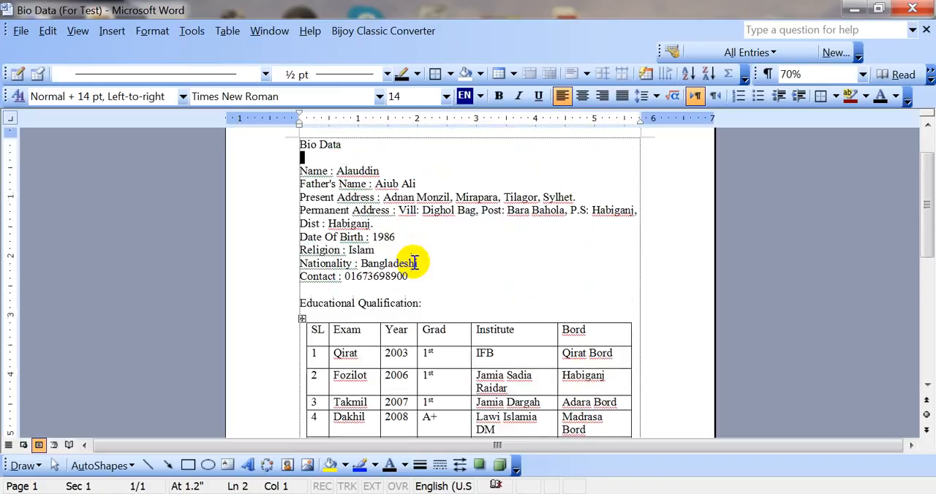
scroll(414, 260, up, 3)
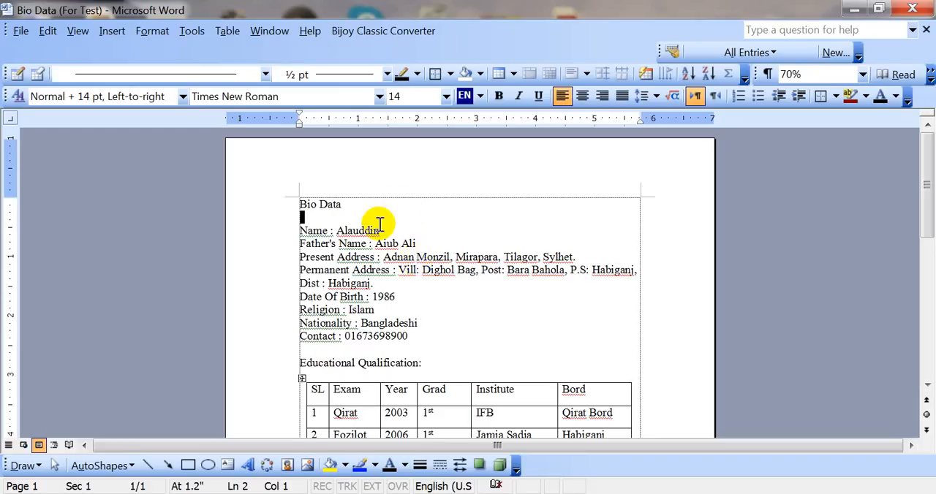
ctrl+scroll(350, 223, down, 1)
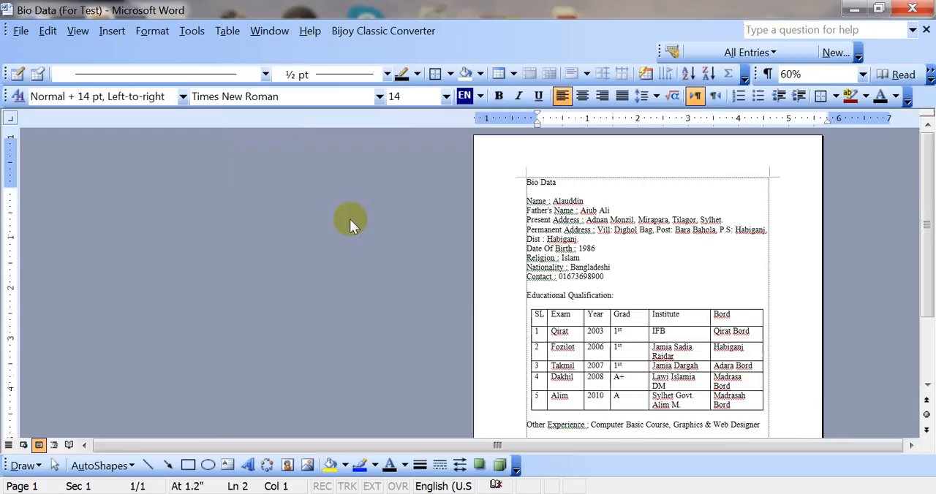
click(578, 249)
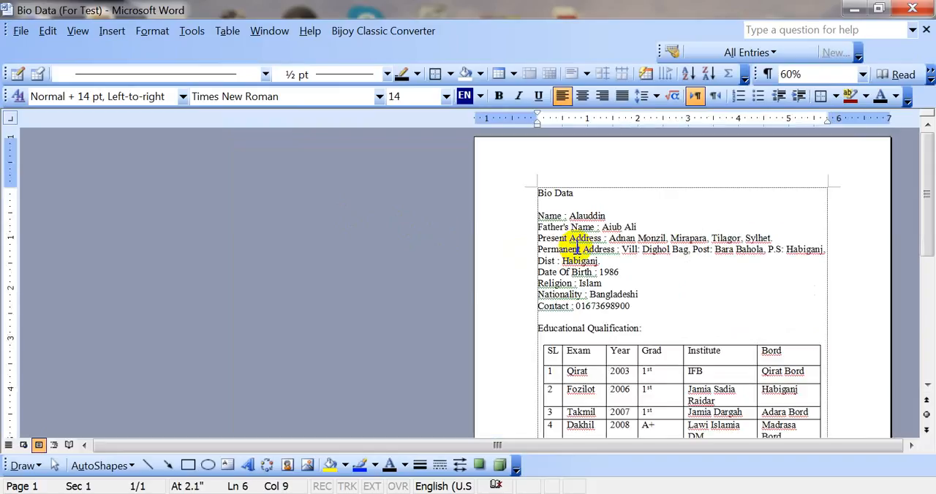
ctrl+scroll(578, 249, up, 3)
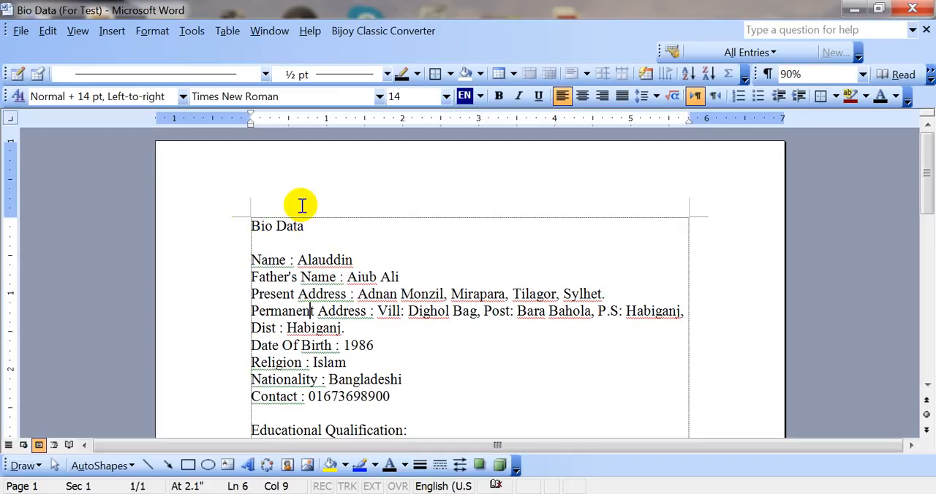
click(318, 260)
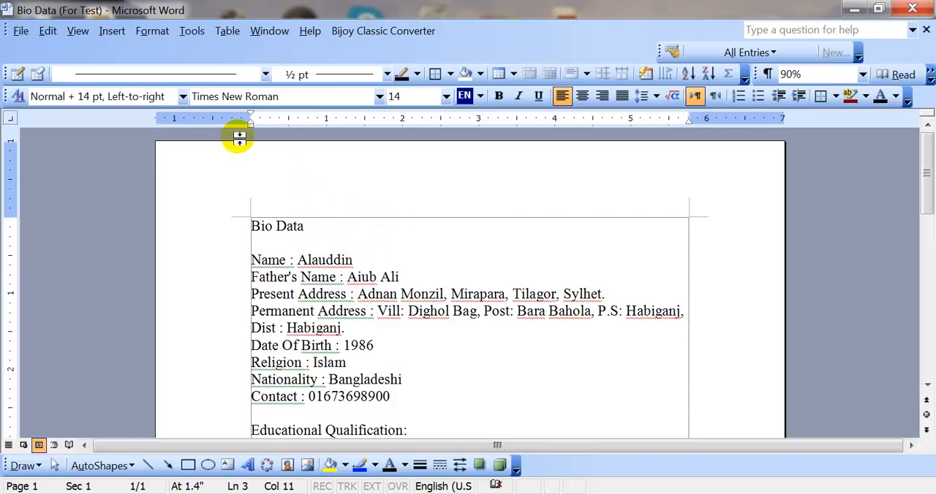
click(286, 231)
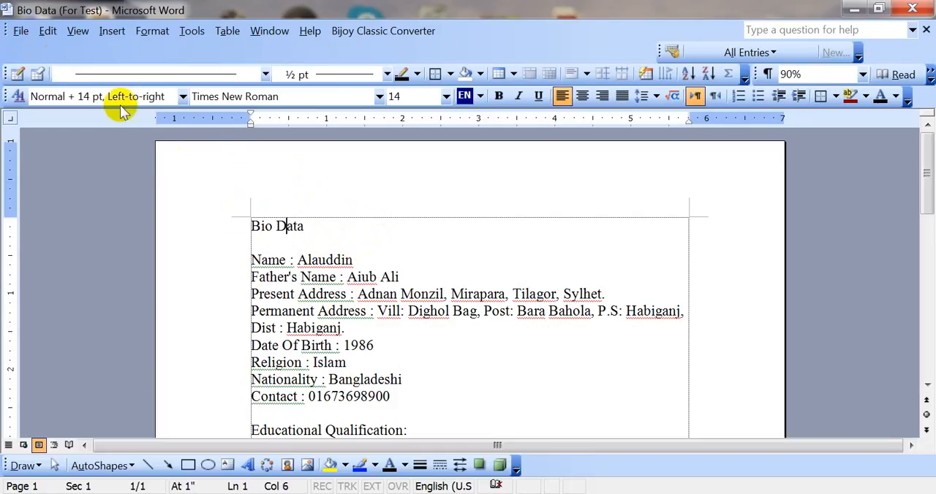
click(21, 32)
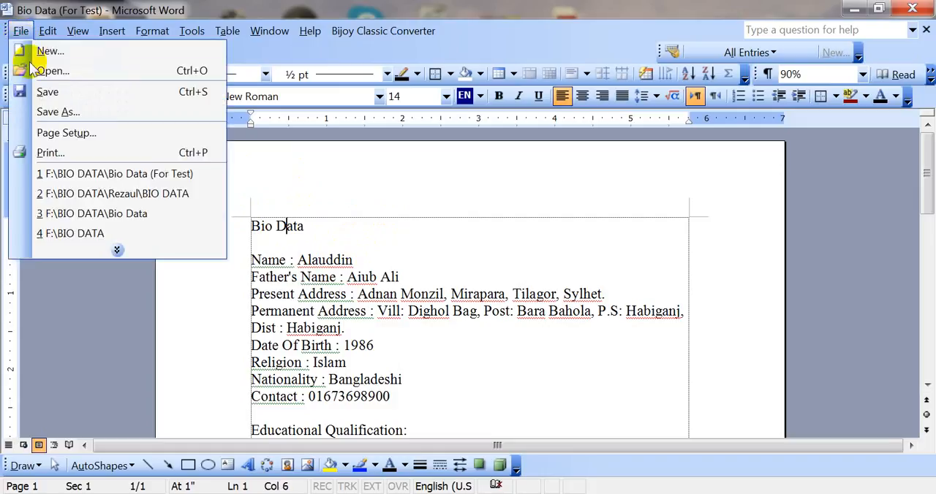
click(114, 250)
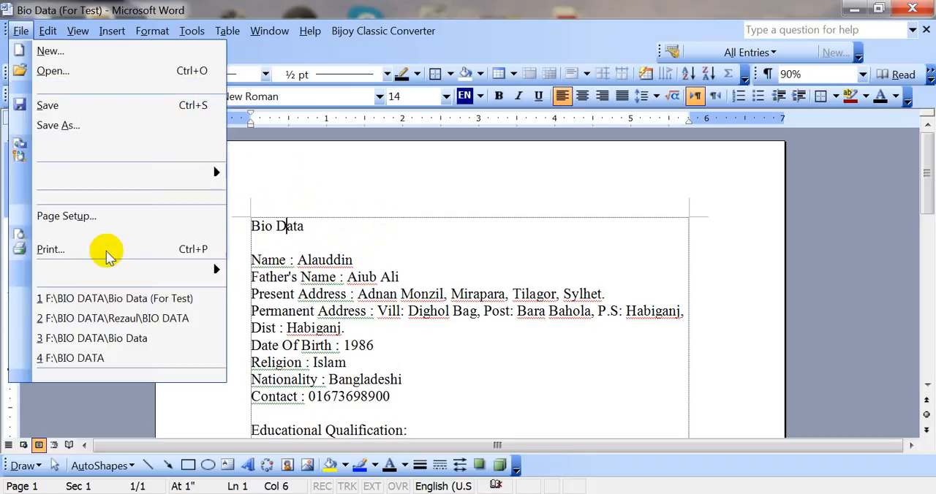
triple_click(400, 263)
click(21, 30)
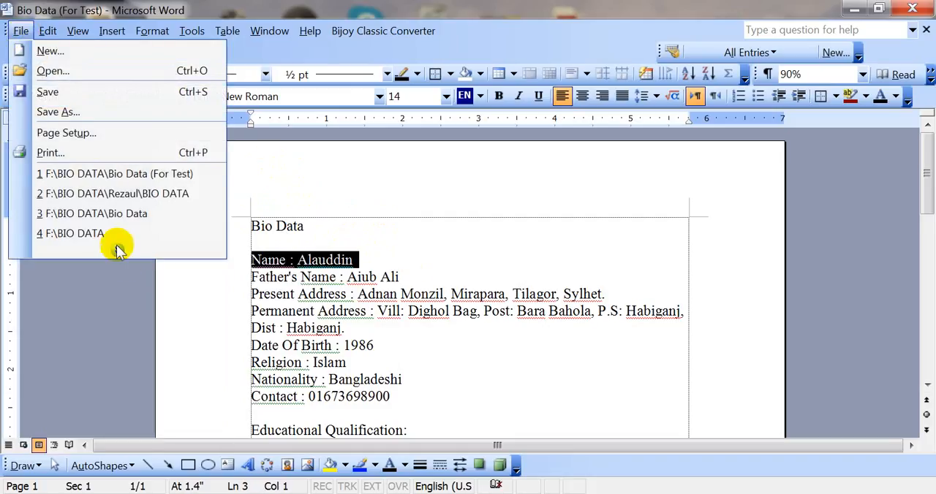
key(Escape)
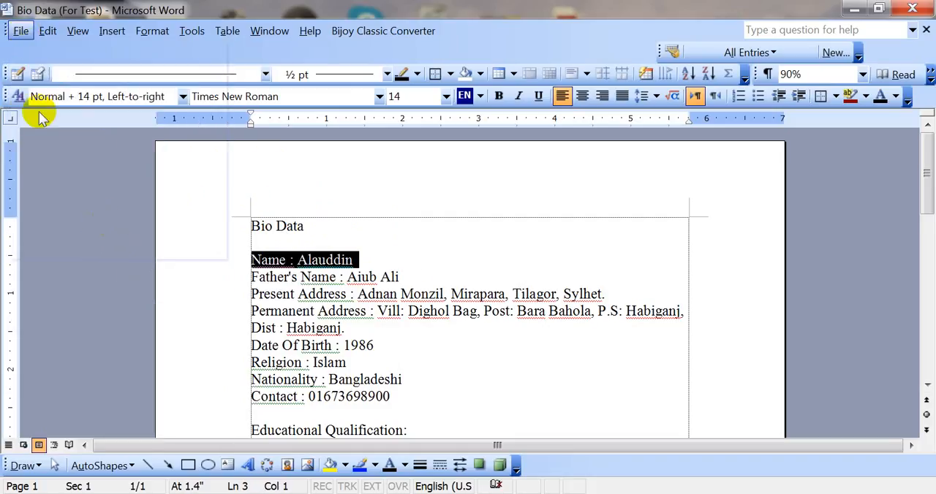
Open the document's Page Setup settings and move the dialog so that it is entirely in view.
click(21, 31)
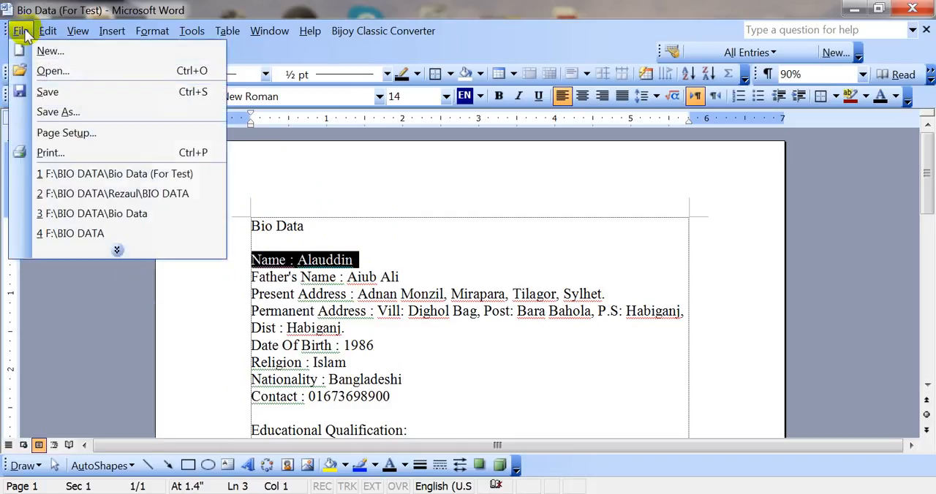
click(116, 251)
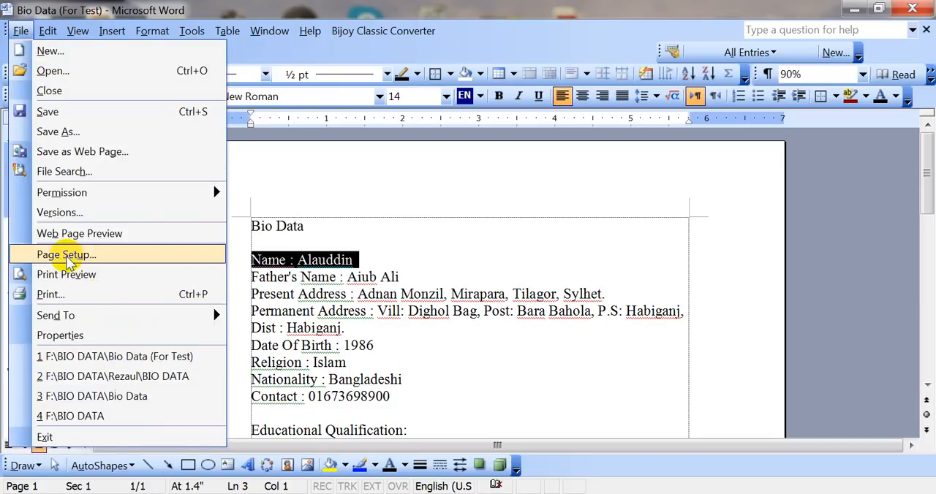
click(18, 30)
click(20, 30)
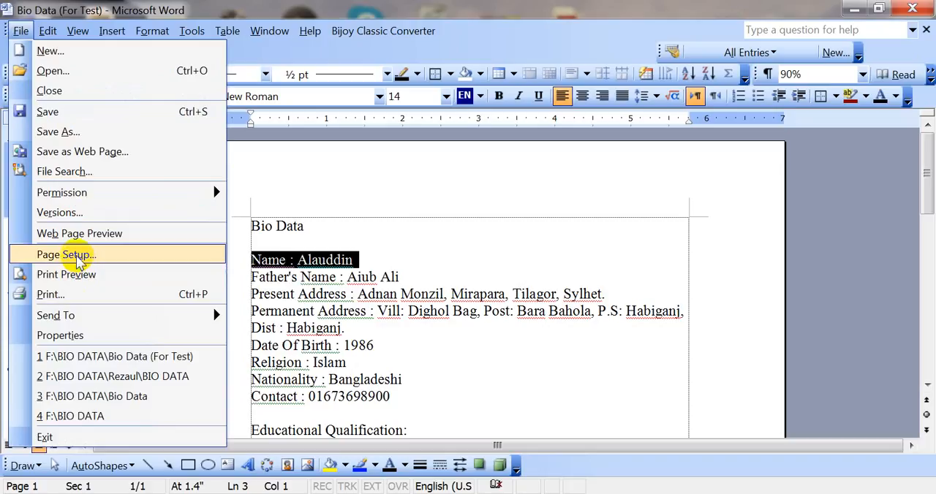
click(68, 254)
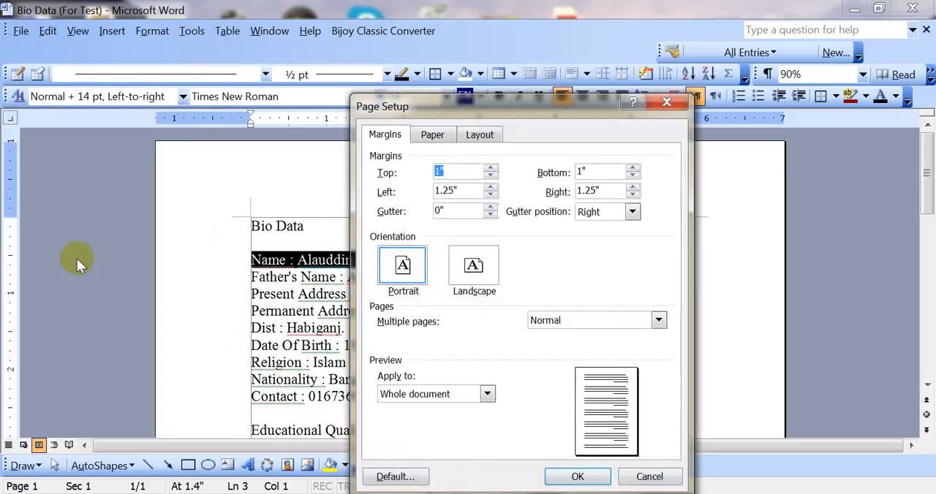
drag(492, 109, 397, 54)
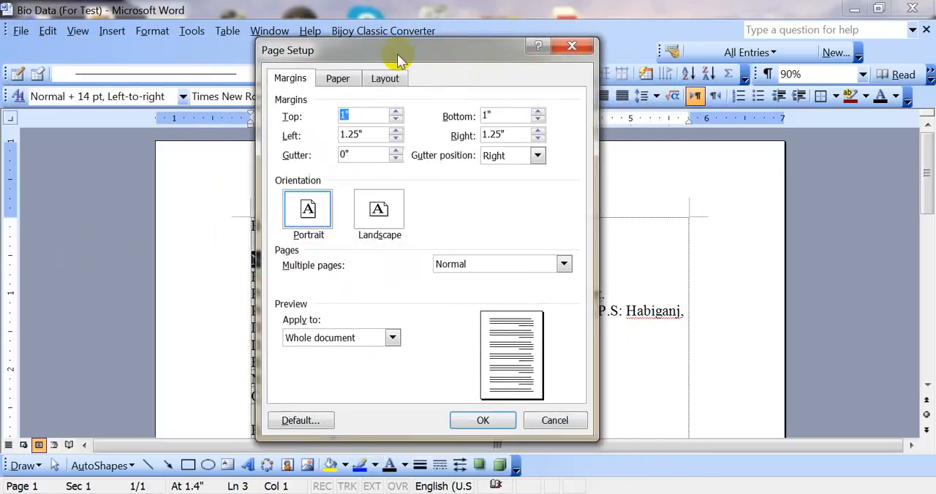
Look through the margin, paper and layout settings of the page setup, then return to the margins.
click(285, 80)
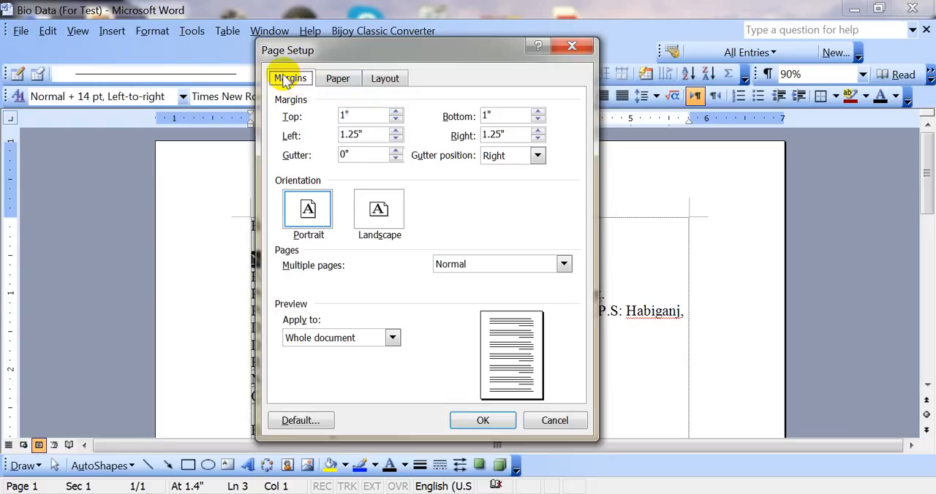
click(339, 82)
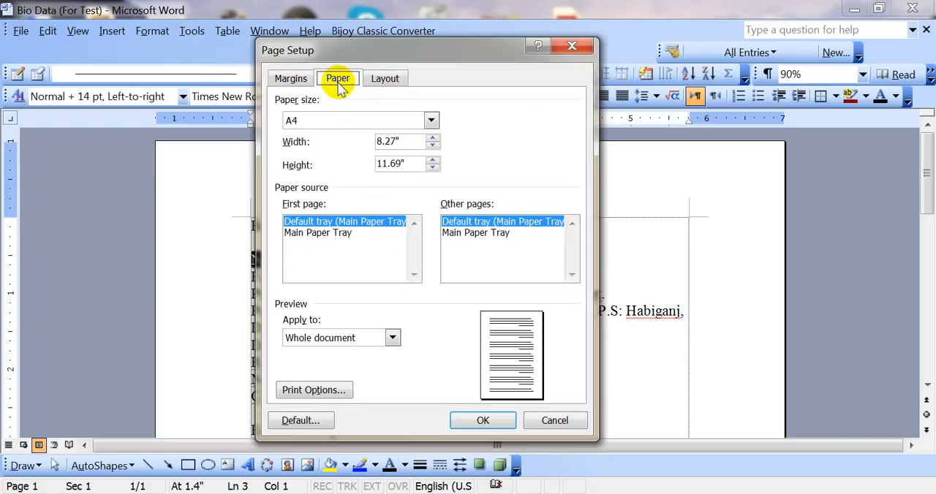
click(386, 83)
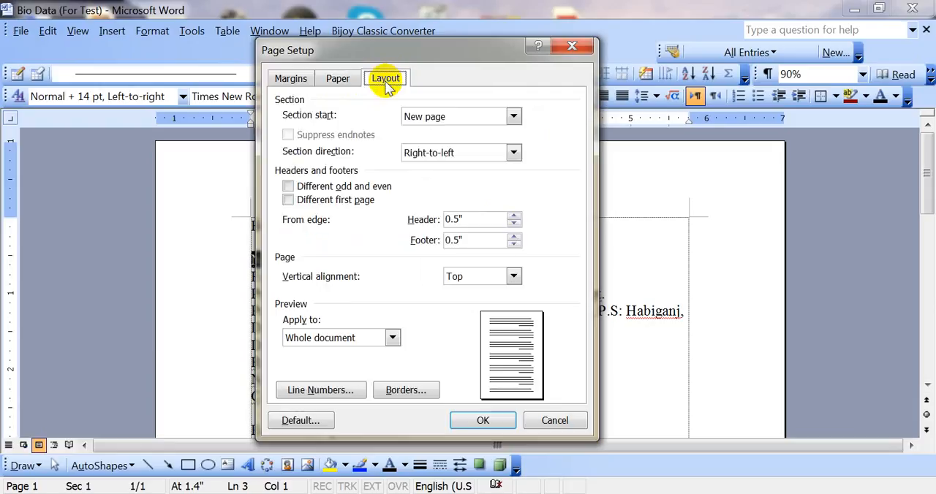
click(290, 81)
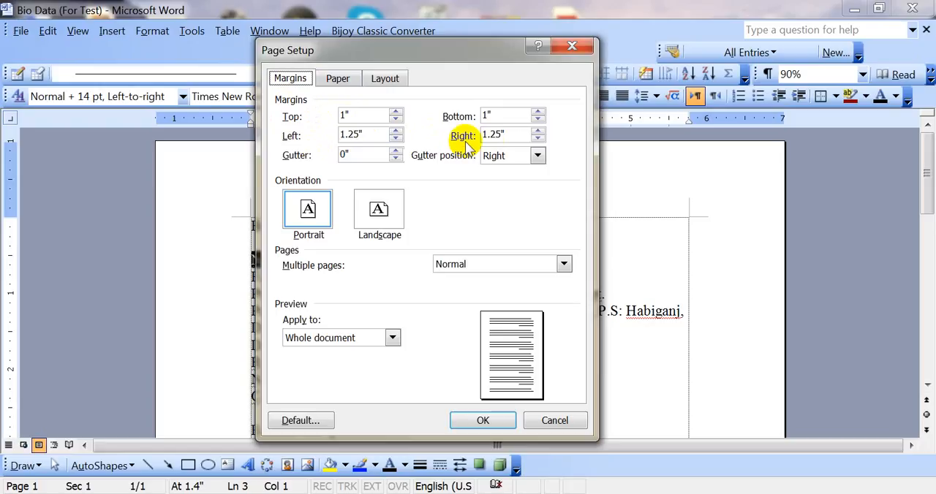
Examine the page's top, bottom, left and right margin values.
drag(334, 119, 365, 119)
click(344, 119)
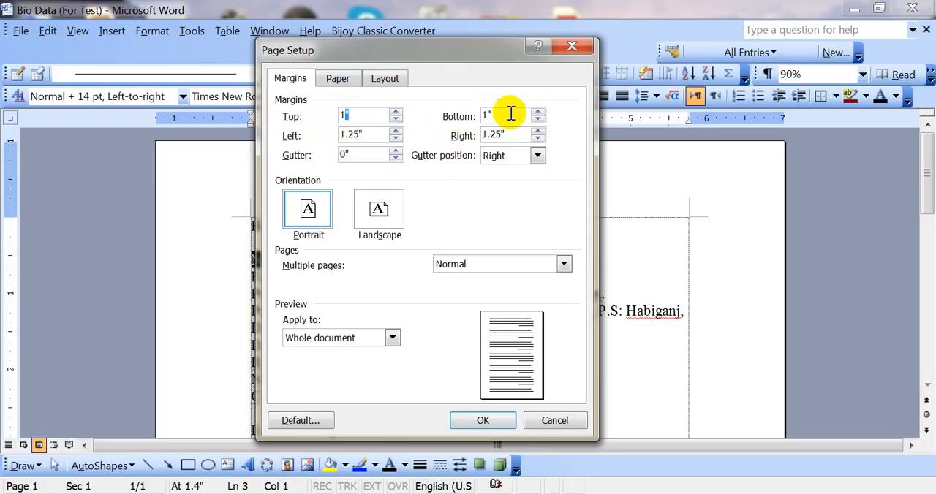
drag(507, 115, 475, 119)
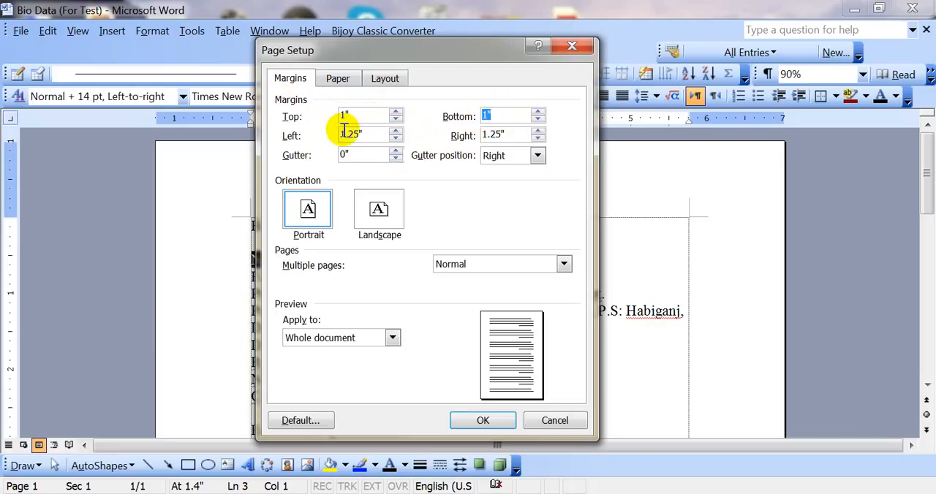
drag(366, 135, 338, 134)
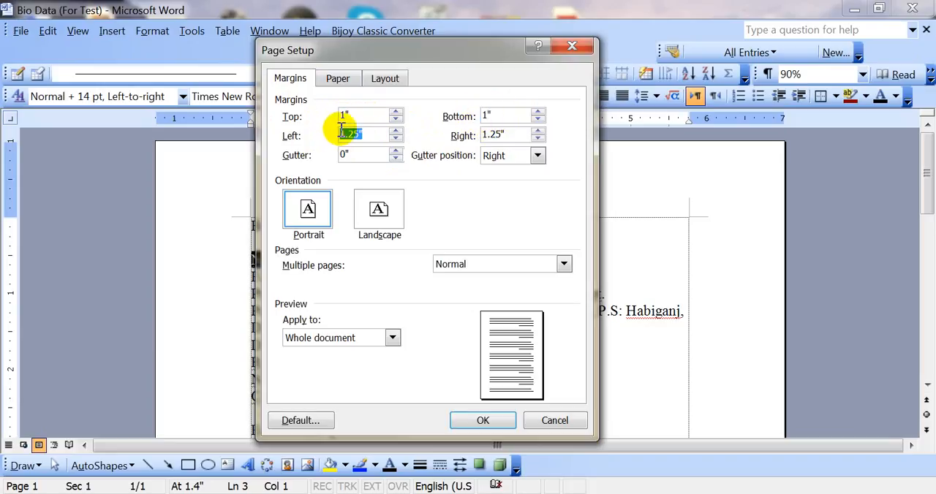
click(353, 132)
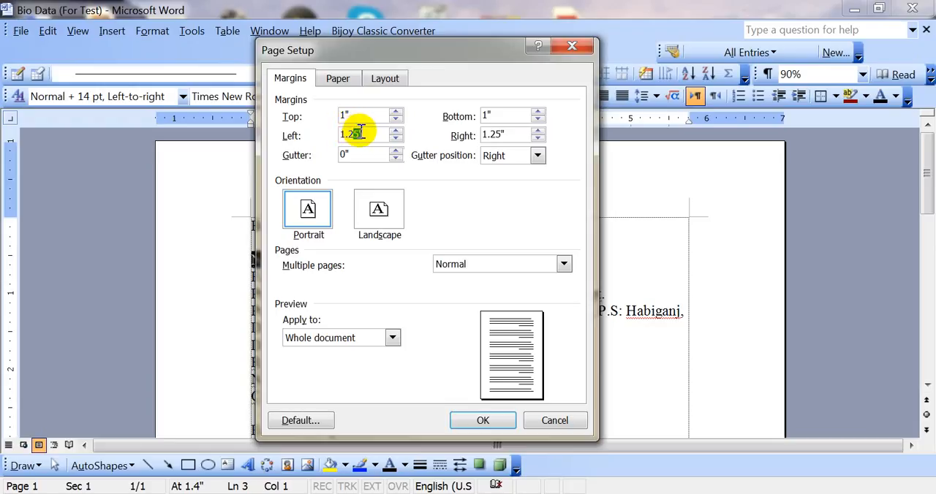
mouse_move(363, 134)
mouse_down()
mouse_move(347, 135)
mouse_move(362, 137)
mouse_up()
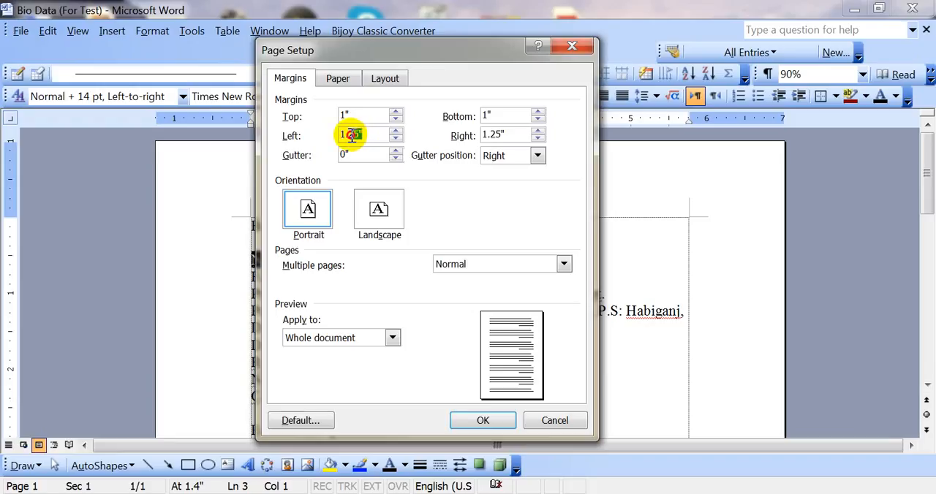
drag(356, 134, 338, 136)
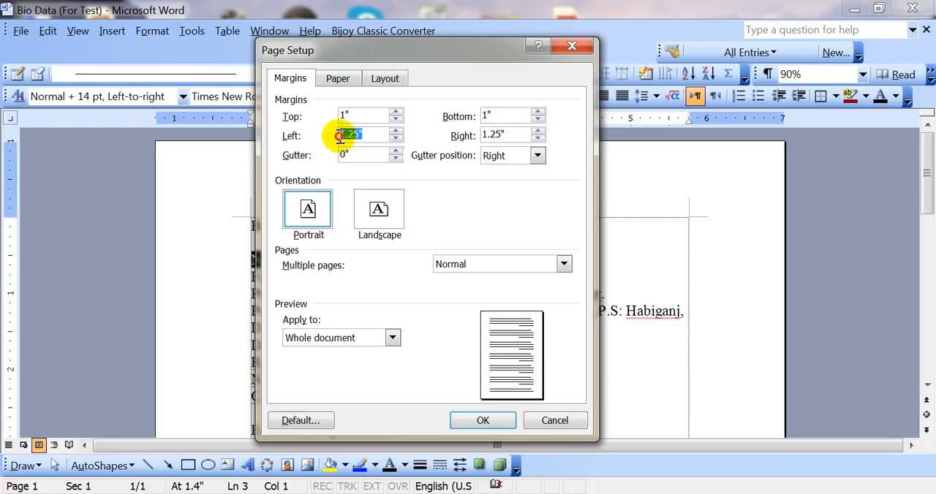
drag(507, 136, 484, 139)
click(507, 135)
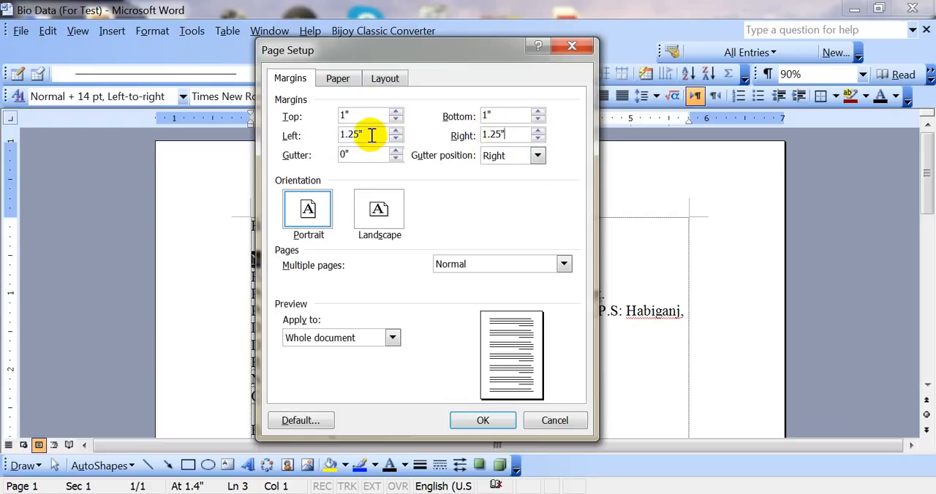
drag(368, 134, 342, 136)
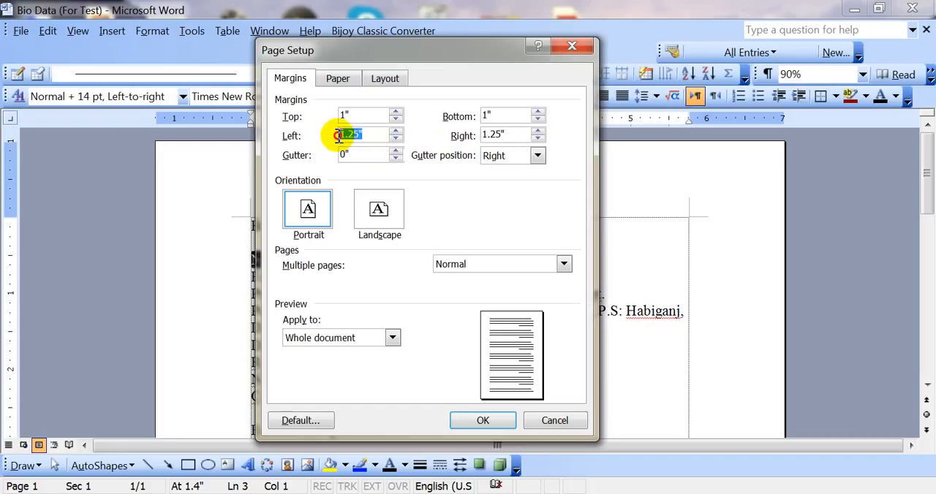
Set the page's left margin to 1" and its right margin to 1".
click(395, 136)
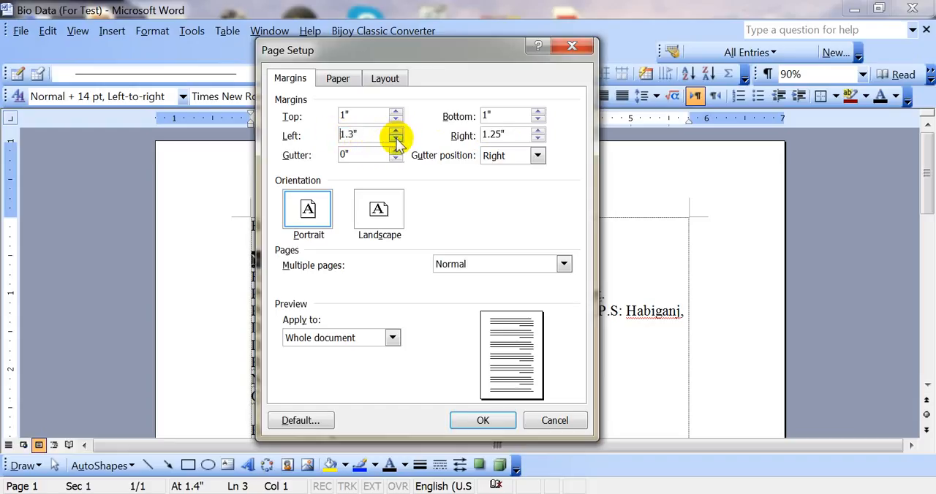
click(395, 131)
click(395, 139)
click(395, 140)
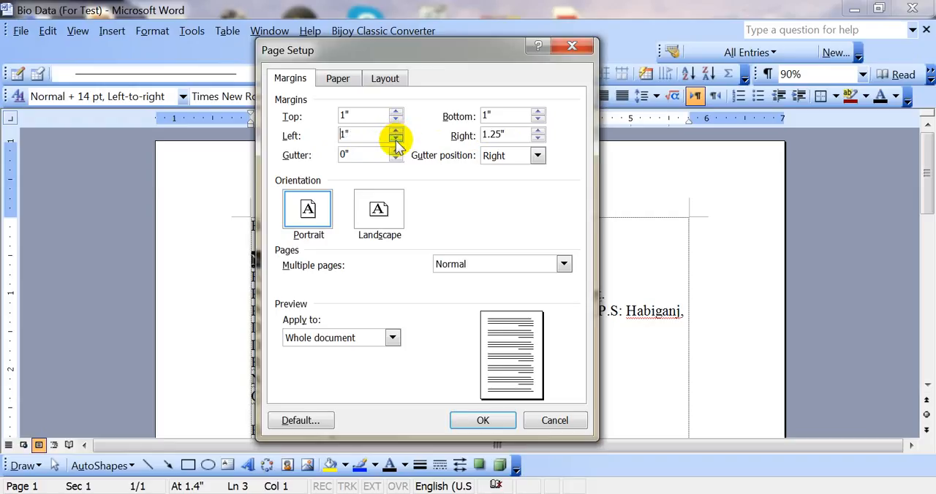
click(537, 139)
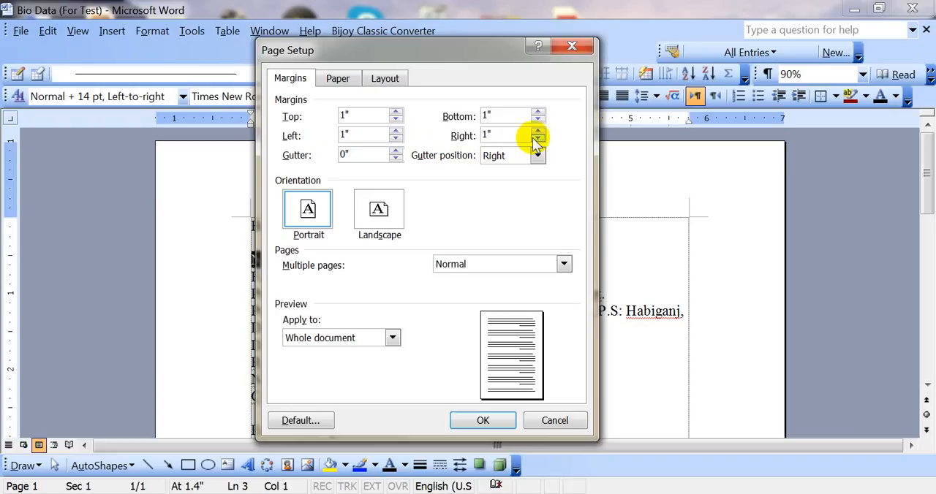
drag(480, 133, 500, 134)
click(500, 134)
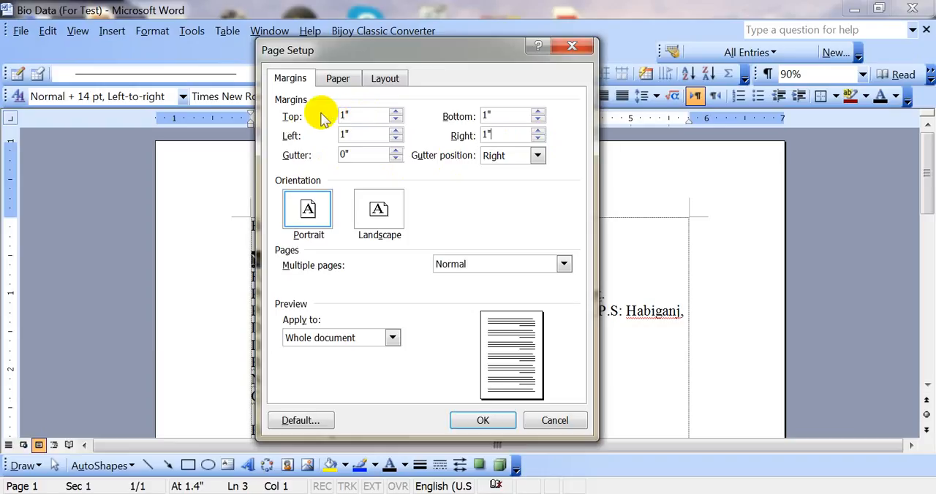
click(355, 116)
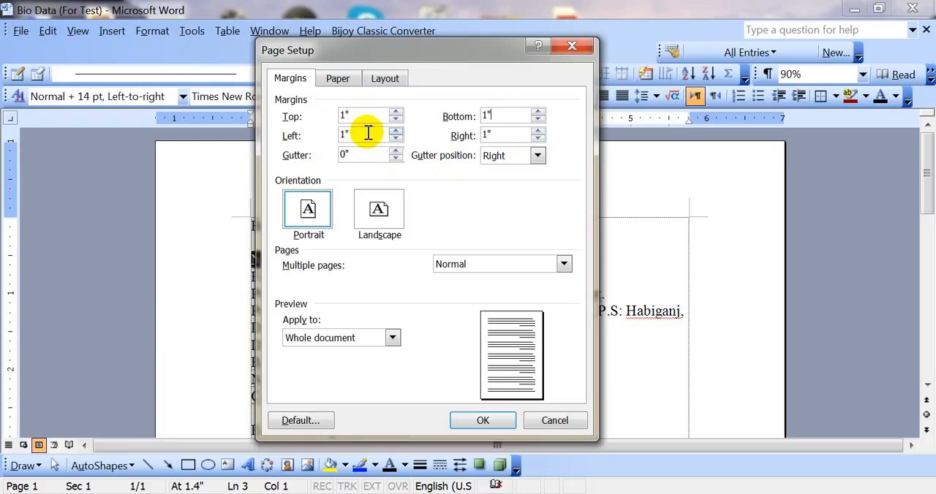
double_click(508, 134)
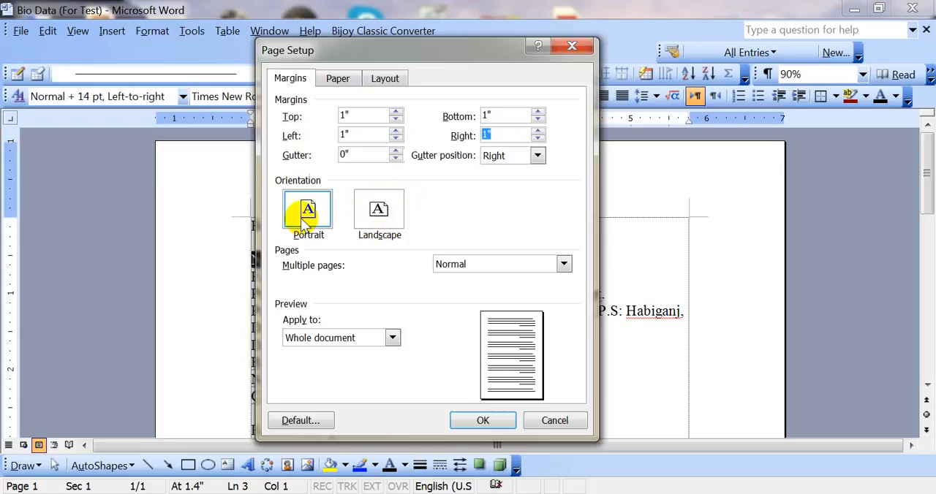
Change the orientation of the whole document to landscape and apply the page settings.
click(389, 227)
click(309, 222)
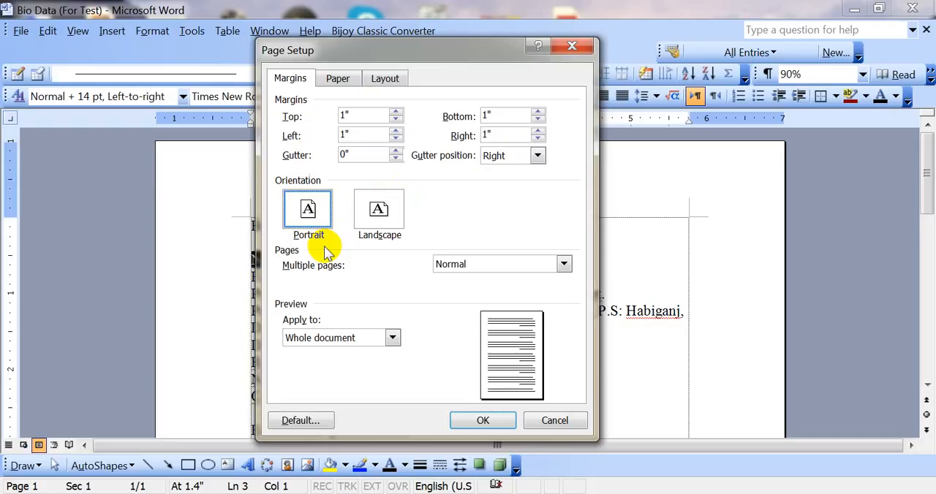
click(386, 213)
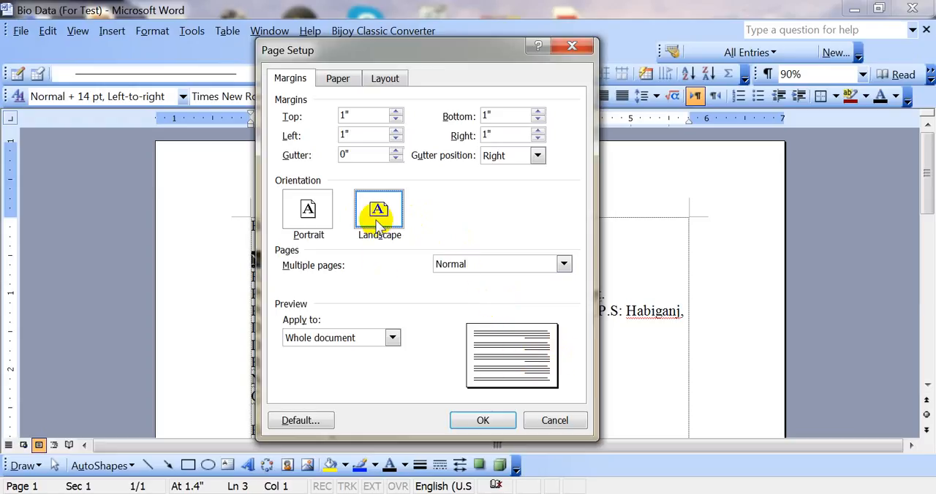
key(Return)
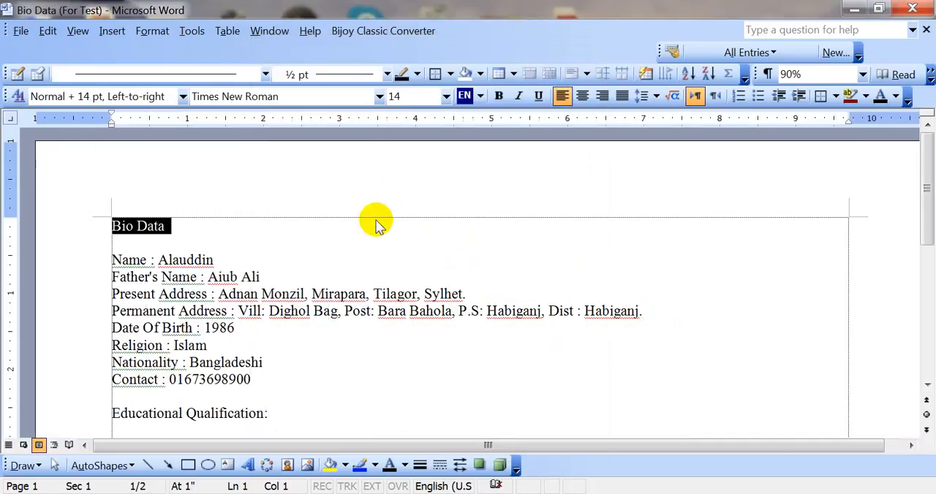
Reopen Page Setup, set the whole document's orientation to portrait and apply it.
click(22, 32)
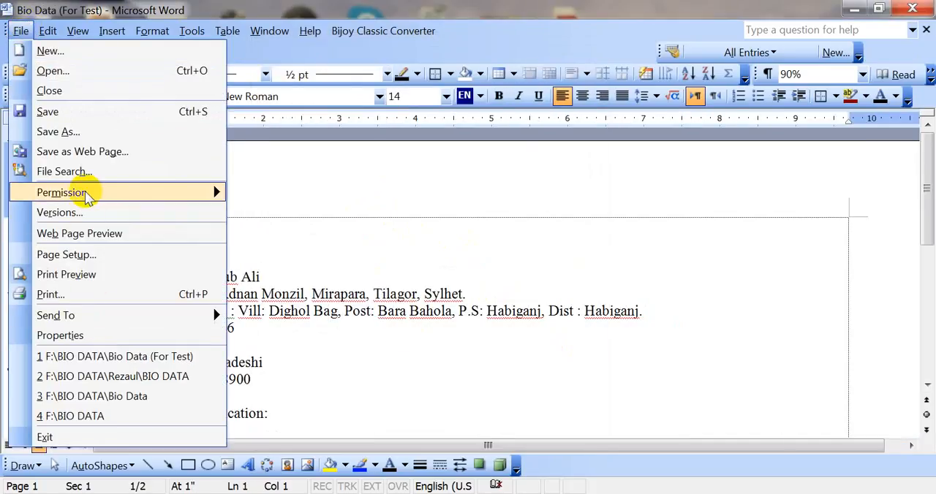
click(86, 255)
click(310, 213)
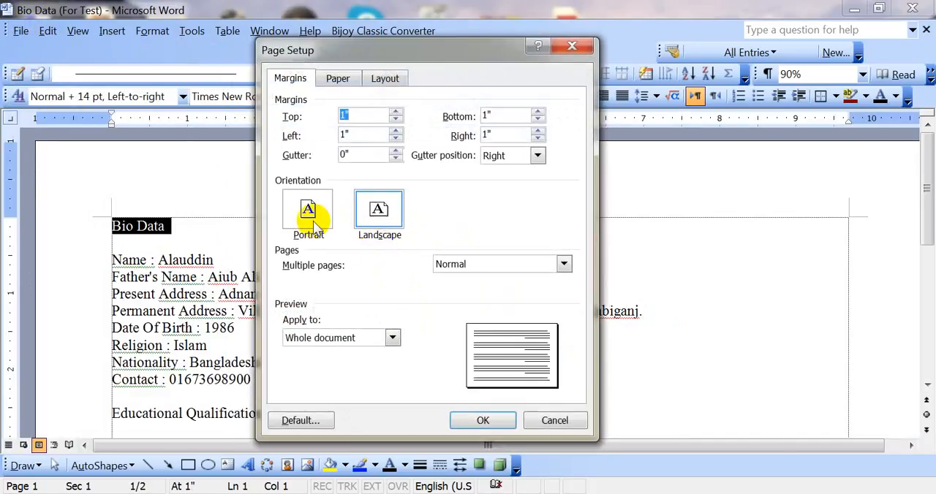
click(378, 219)
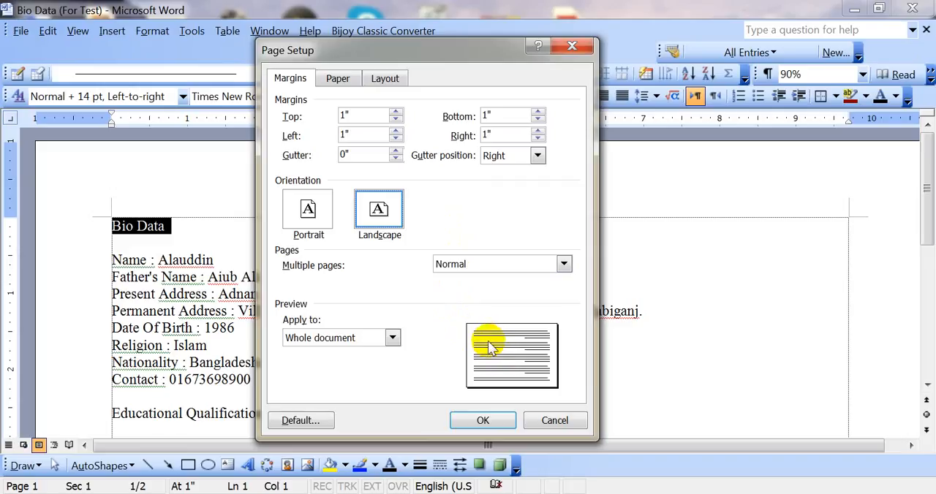
click(307, 224)
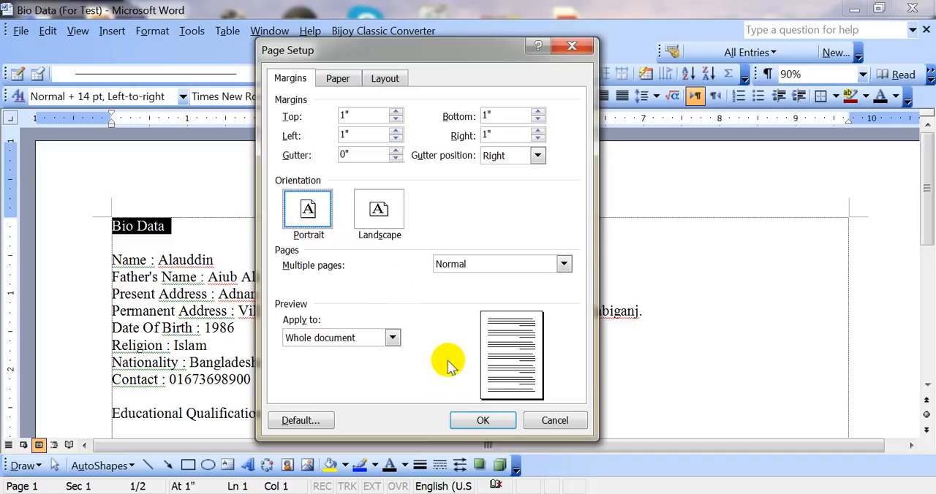
click(479, 419)
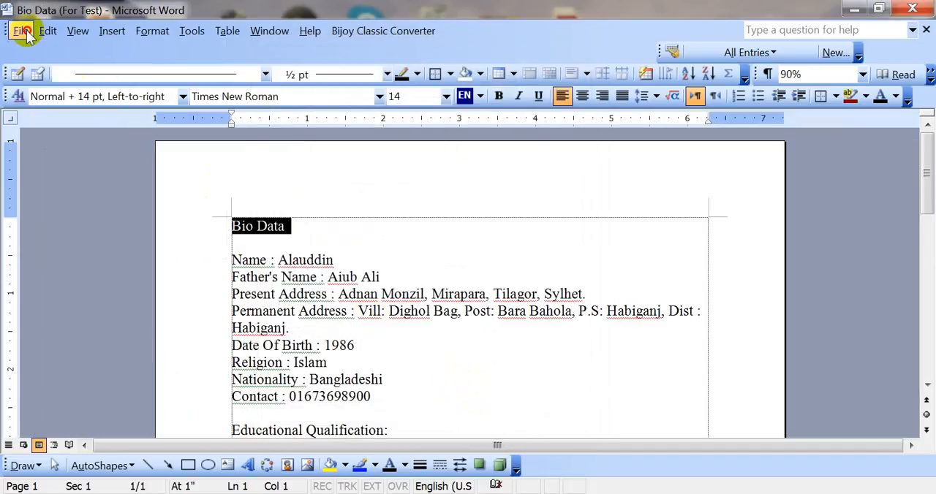
Open the page setup settings again and examine the top, bottom, left and right margins.
click(21, 31)
click(80, 139)
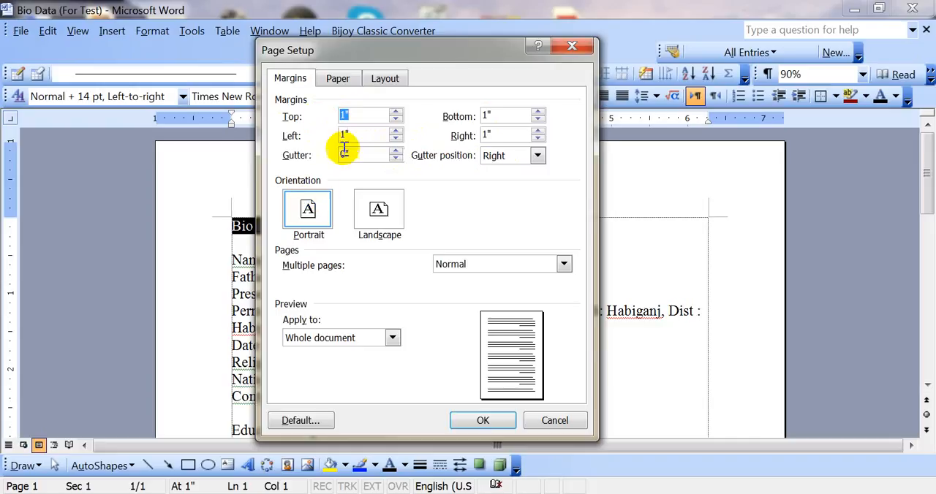
double_click(486, 115)
double_click(363, 141)
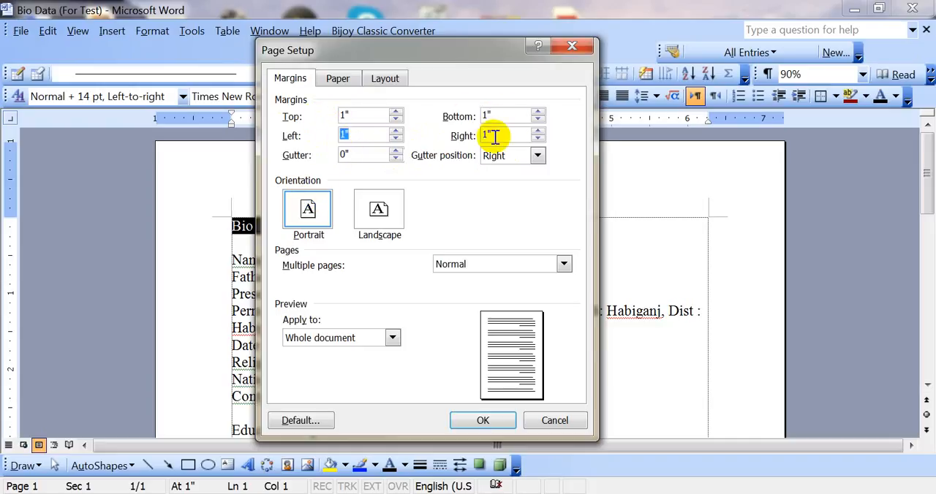
double_click(505, 134)
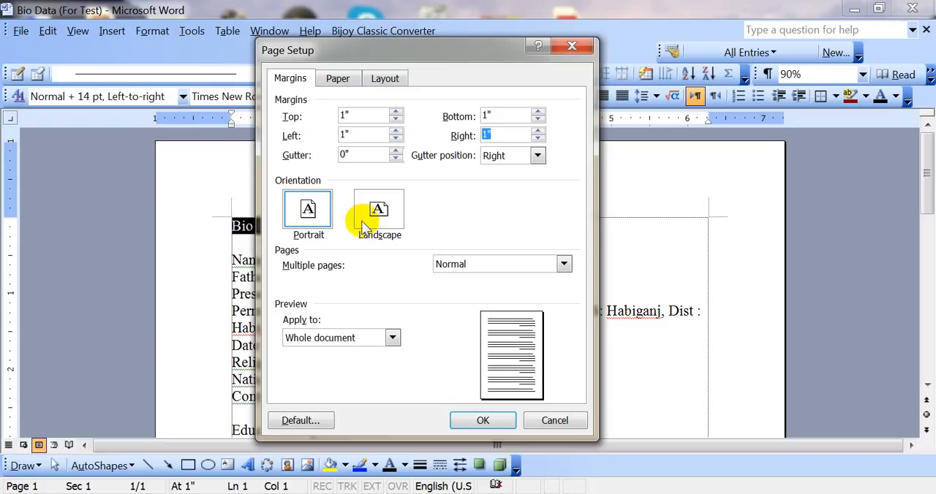
click(335, 117)
double_click(332, 117)
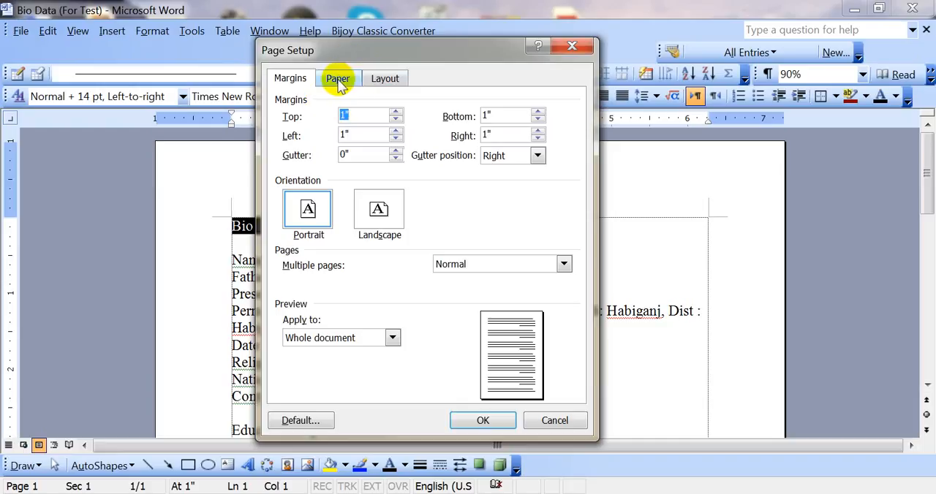
Go to the paper settings and examine the selected paper size with its width and height.
click(337, 79)
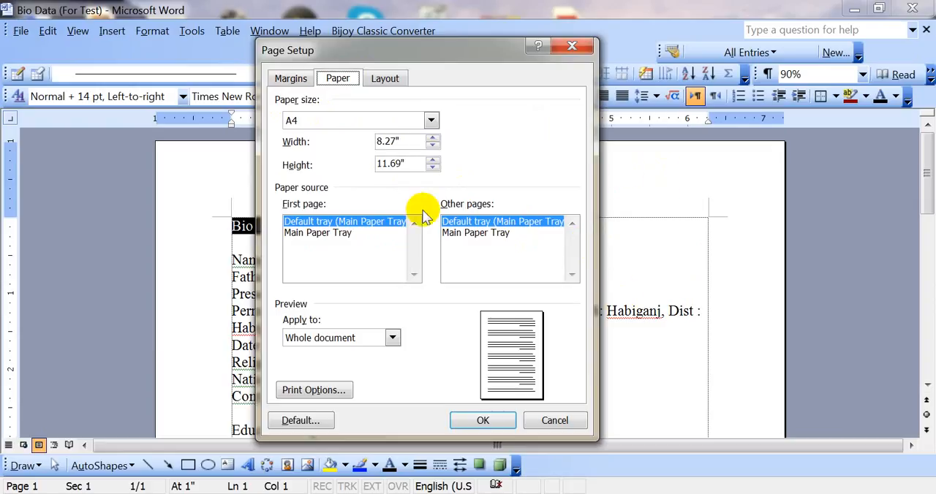
click(431, 121)
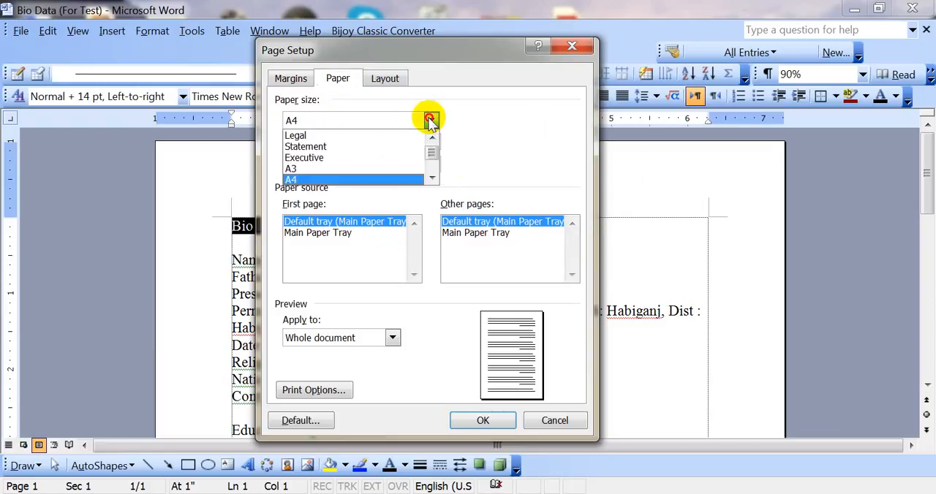
click(430, 120)
drag(417, 141, 355, 144)
mouse_move(412, 145)
mouse_down()
mouse_move(375, 144)
mouse_move(402, 144)
mouse_up()
click(400, 141)
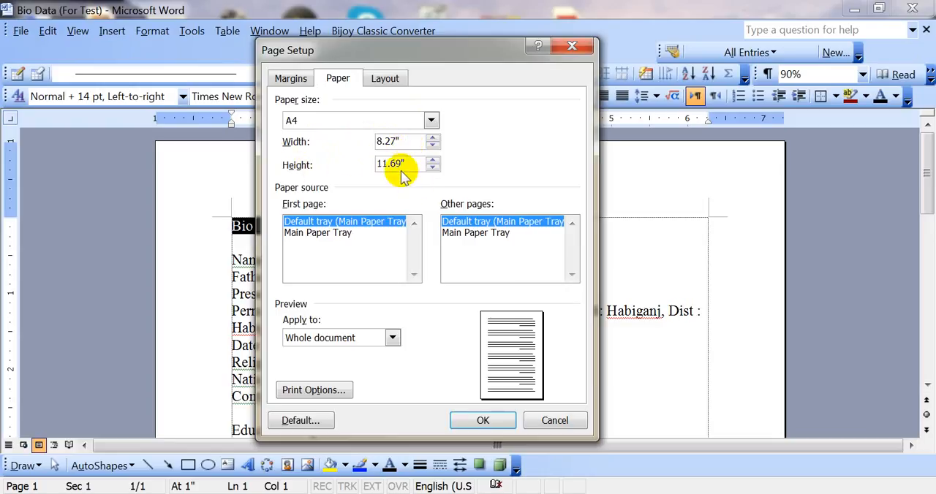
mouse_move(408, 165)
mouse_down()
mouse_move(369, 165)
mouse_move(414, 163)
mouse_move(389, 167)
mouse_up()
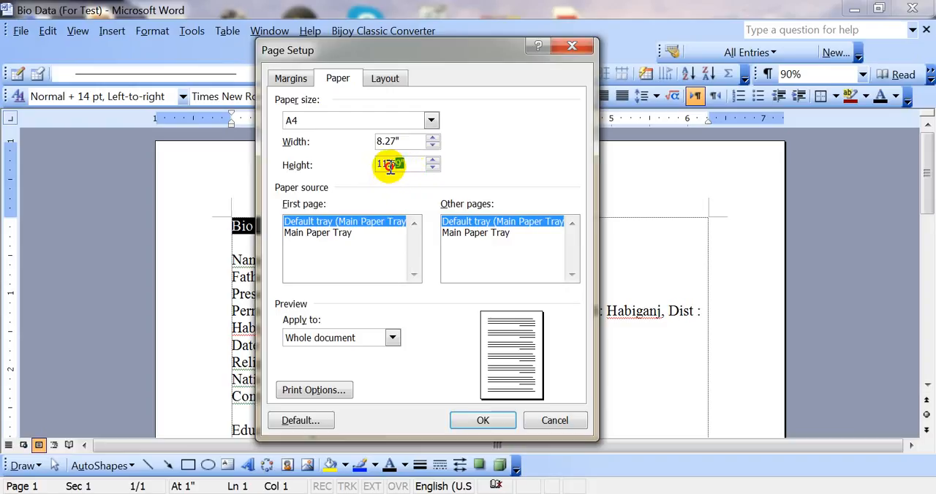
click(408, 164)
double_click(408, 163)
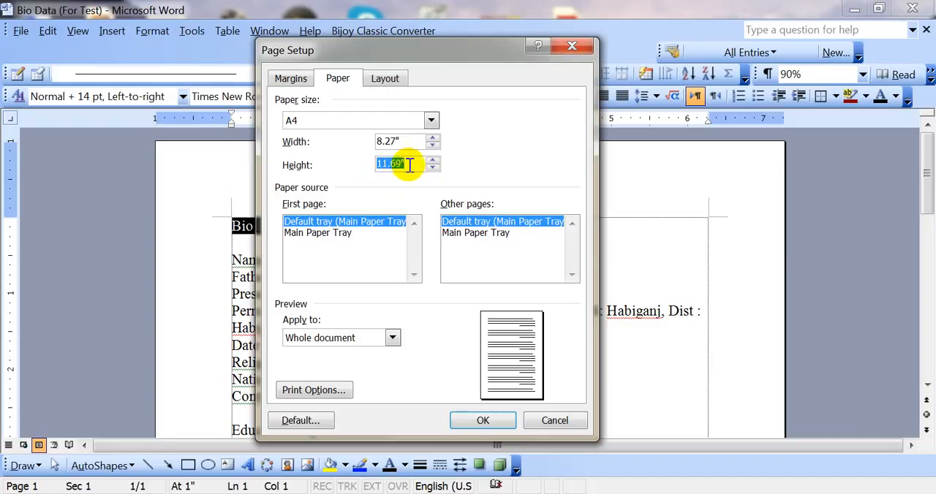
drag(407, 165, 381, 167)
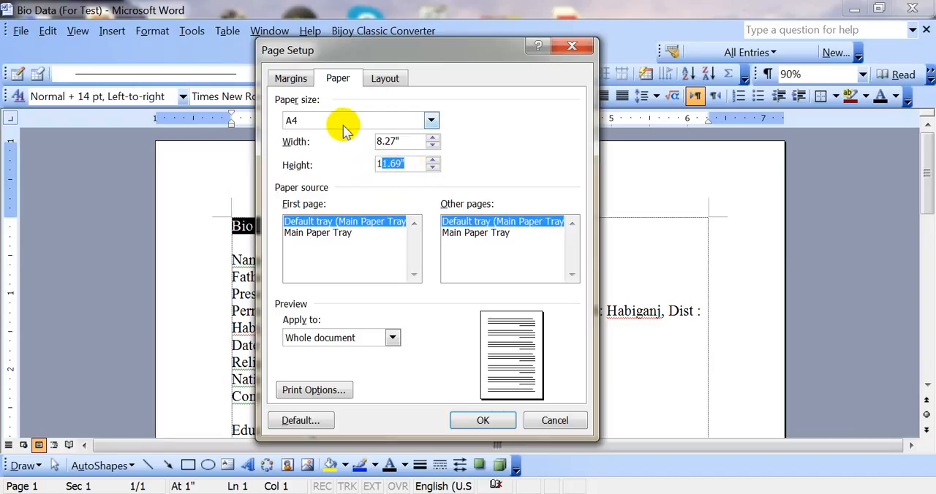
drag(406, 145, 390, 156)
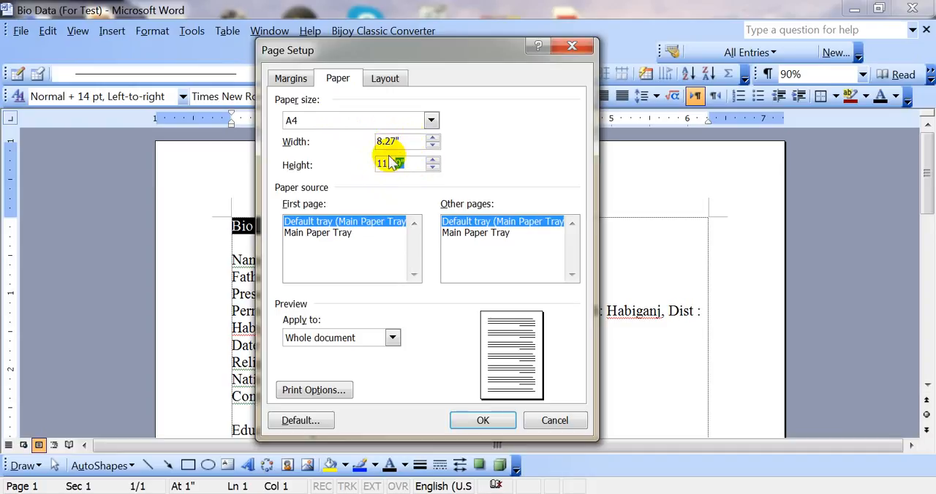
Set the paper size to Letter.
click(432, 122)
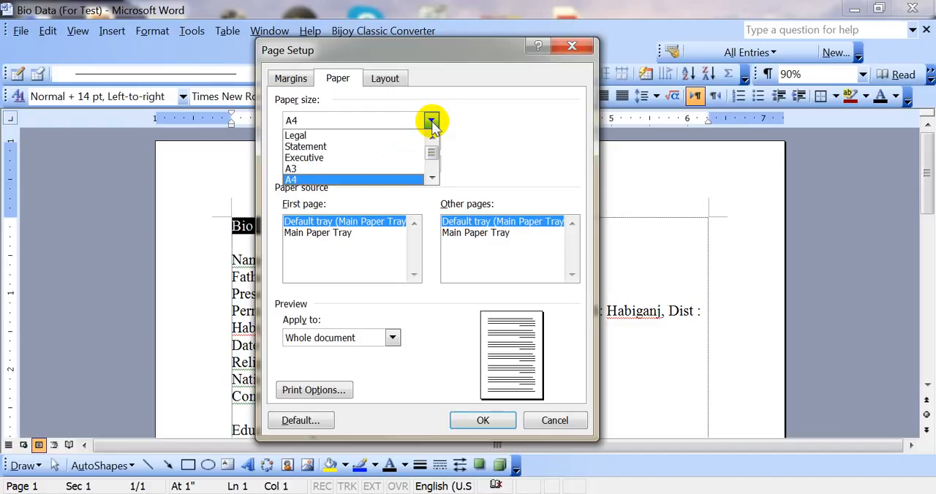
drag(432, 152, 428, 151)
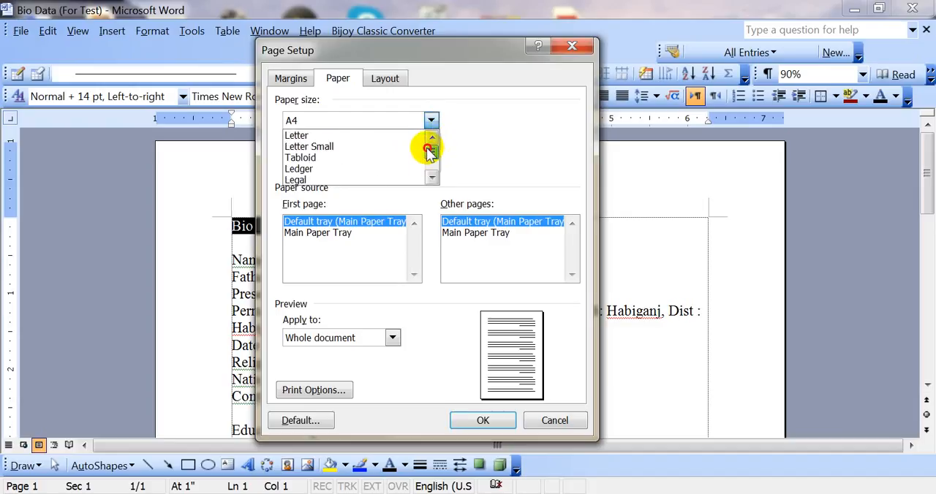
click(308, 137)
Look through the available paper sizes and set the paper size to A4.
click(354, 120)
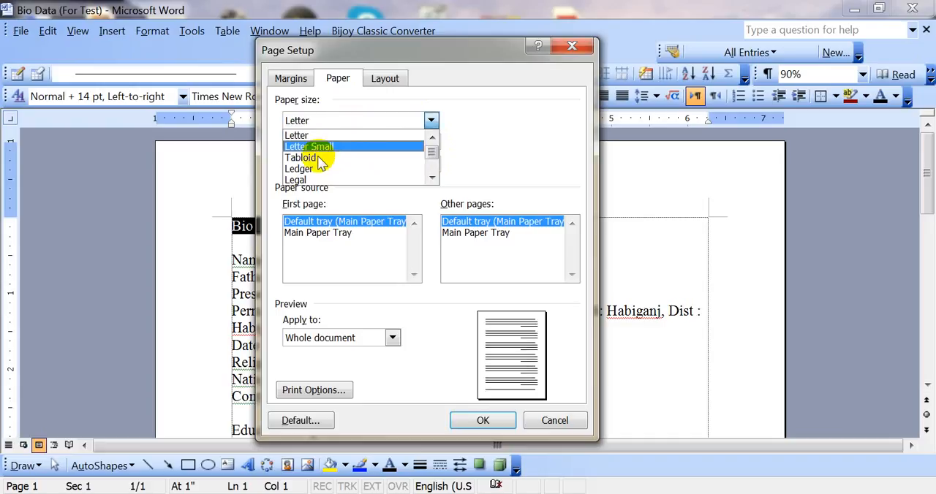
scroll(316, 182, down, 1)
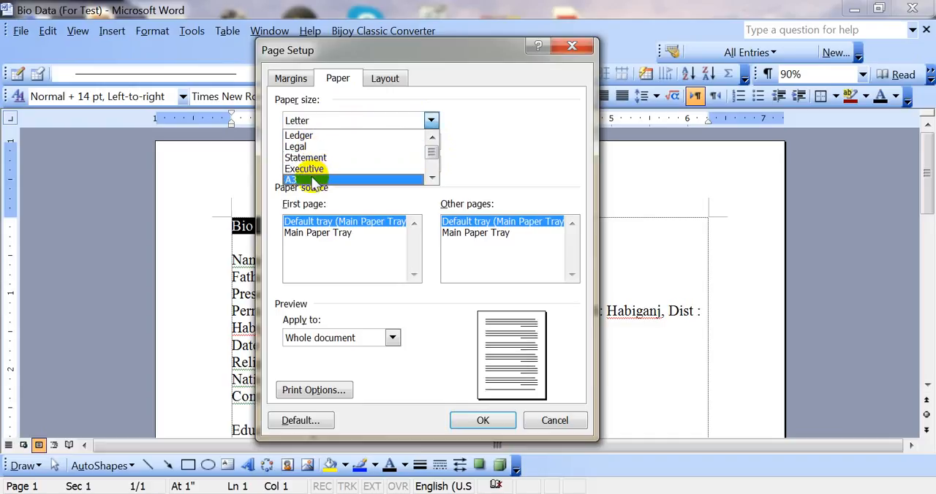
click(431, 178)
click(431, 177)
click(431, 178)
click(431, 178)
click(431, 178)
click(431, 178)
click(431, 177)
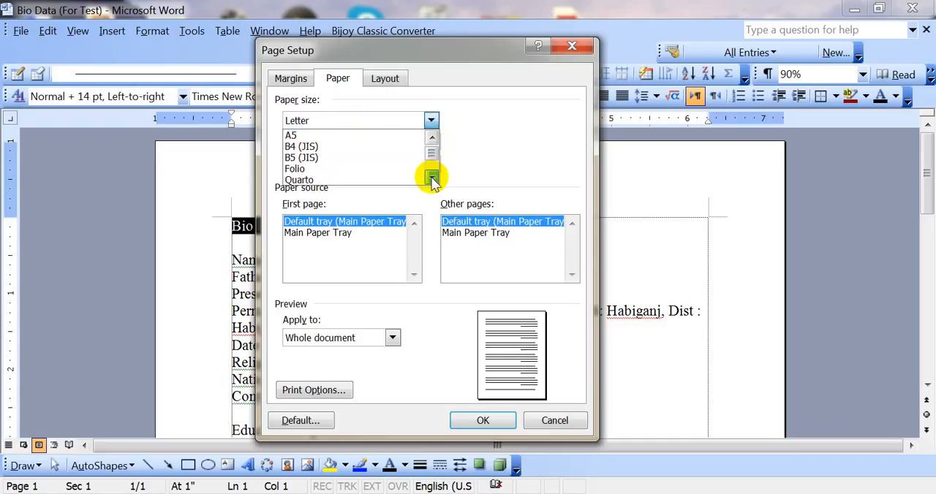
click(431, 177)
click(432, 138)
click(432, 137)
click(432, 138)
click(432, 137)
click(432, 137)
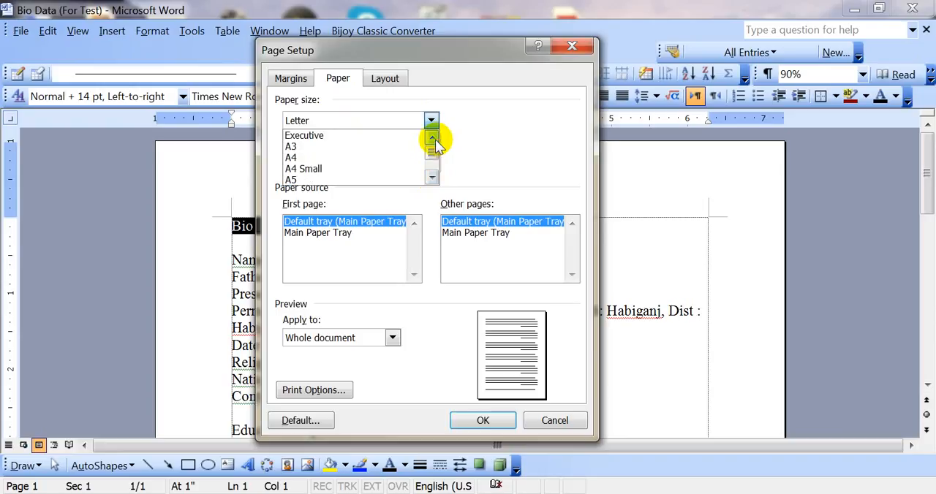
click(431, 177)
click(431, 178)
click(432, 178)
click(431, 178)
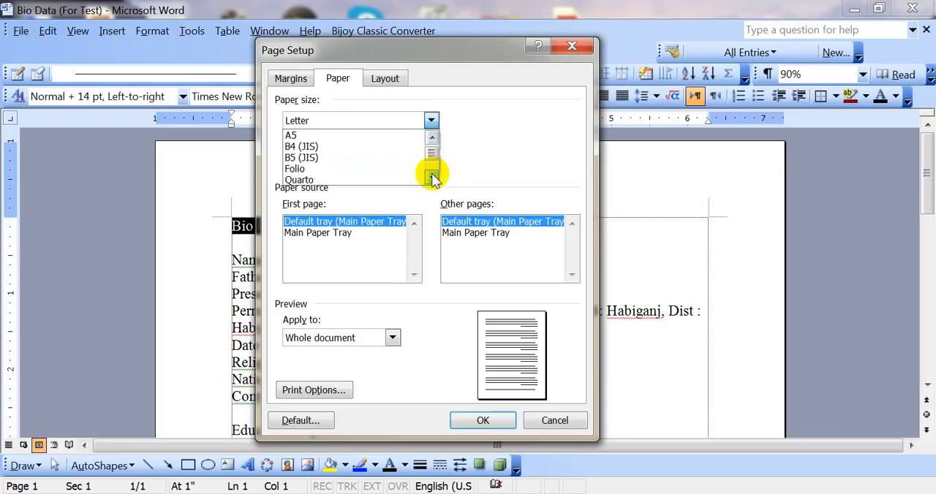
click(432, 139)
click(433, 139)
click(432, 139)
click(433, 138)
click(433, 139)
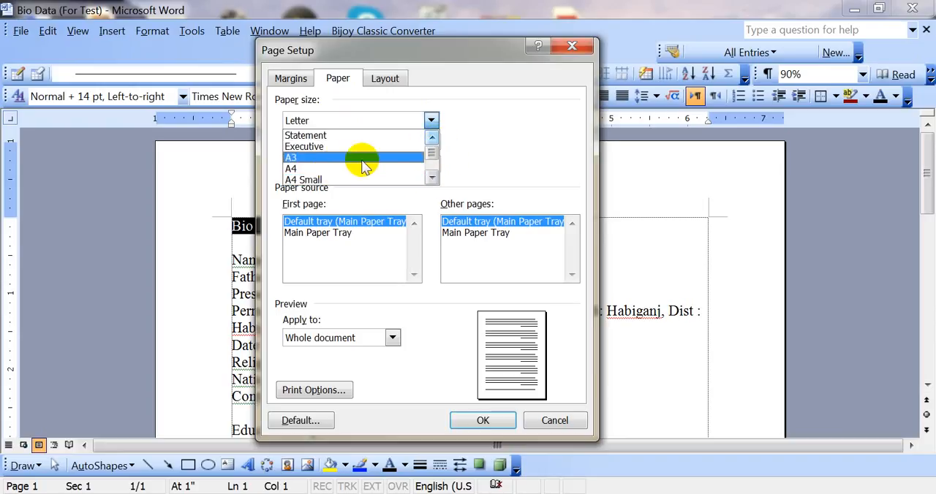
click(325, 170)
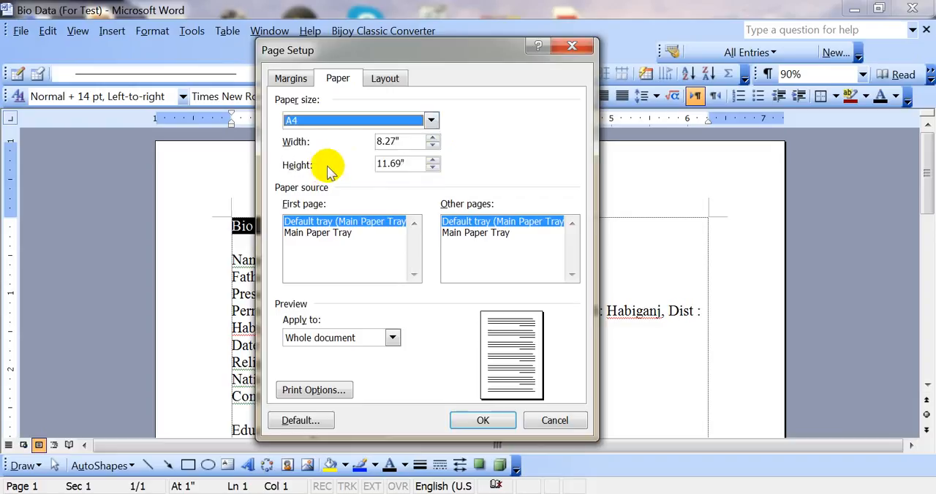
Examine the paper sizes from Letter to A5 and reselect A4 as the paper size.
click(431, 120)
click(432, 141)
click(432, 141)
click(432, 141)
click(432, 142)
click(432, 141)
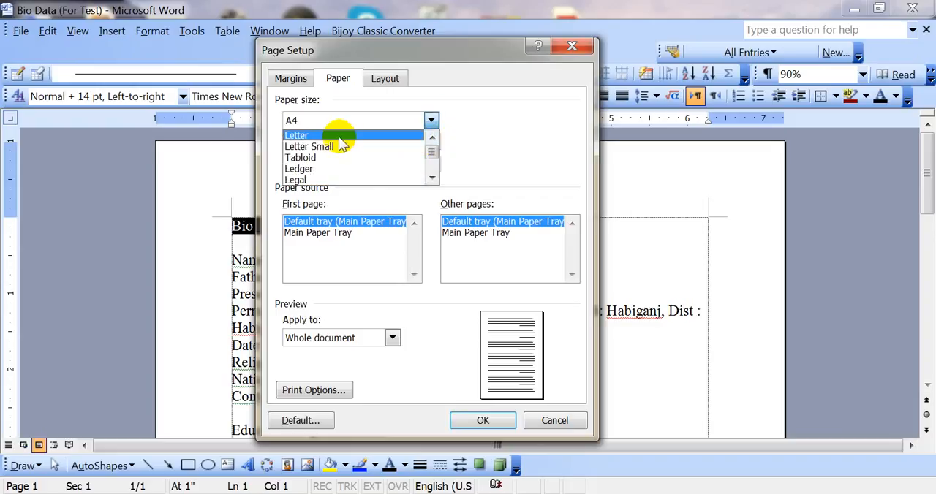
click(432, 180)
click(432, 179)
click(432, 180)
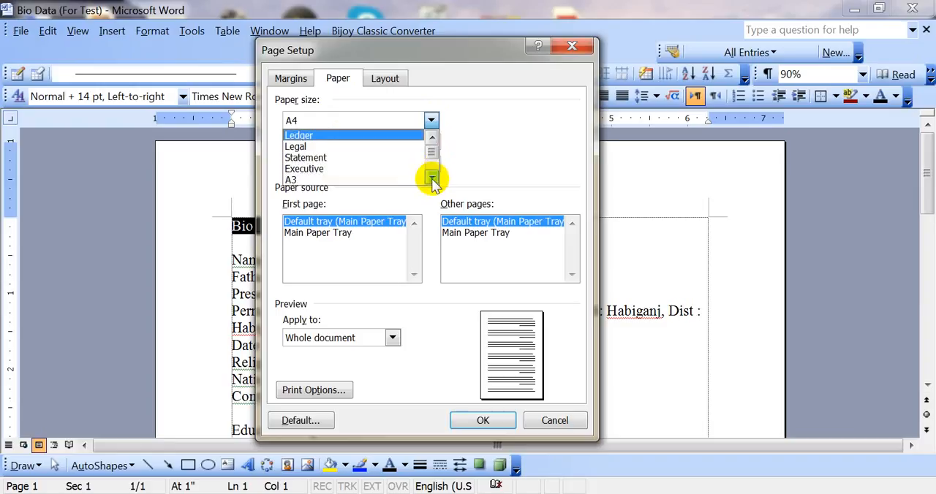
click(432, 180)
click(432, 180)
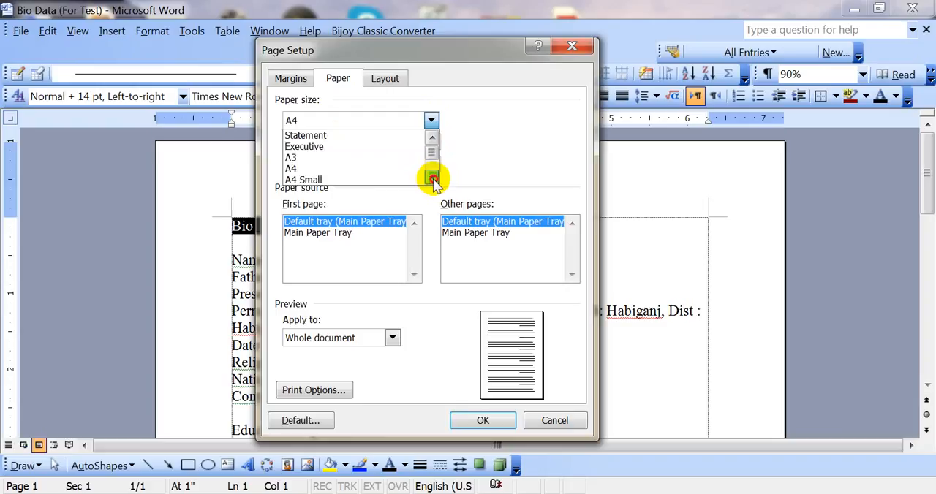
click(432, 180)
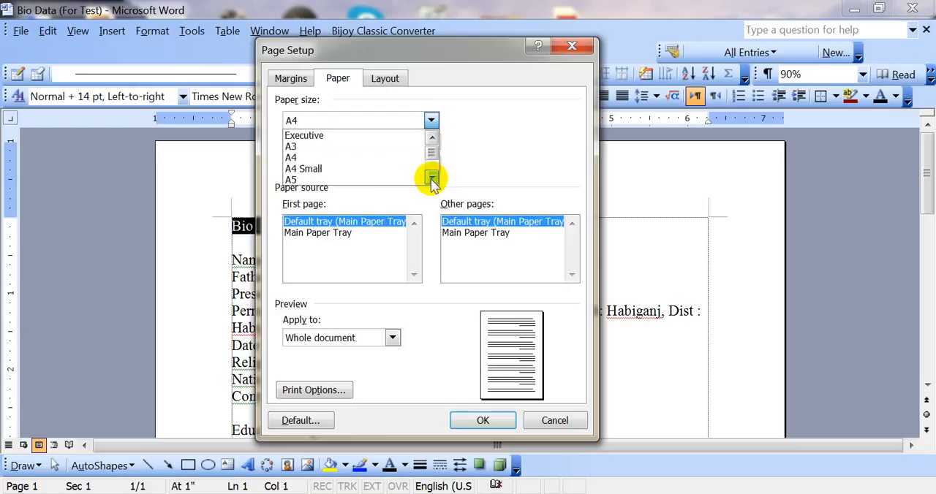
click(335, 158)
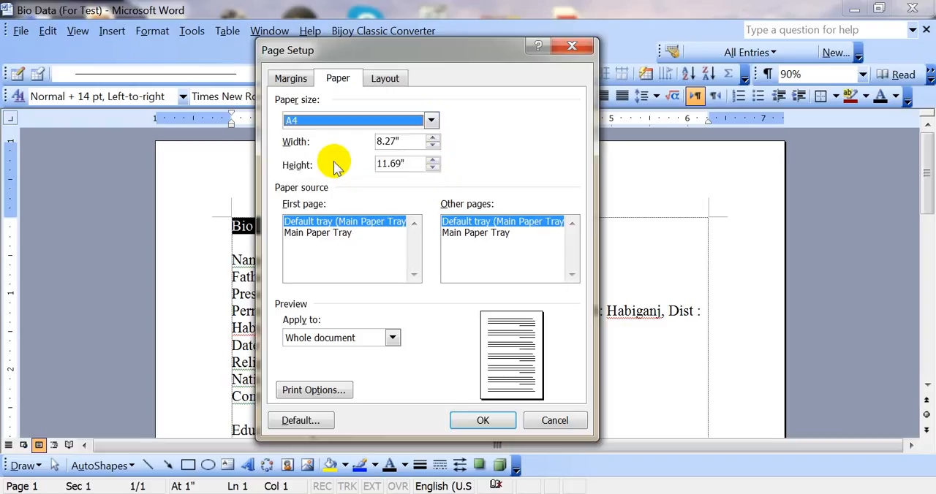
Examine the remaining paper sizes beyond A5, including the note, sheet and envelope formats.
click(431, 123)
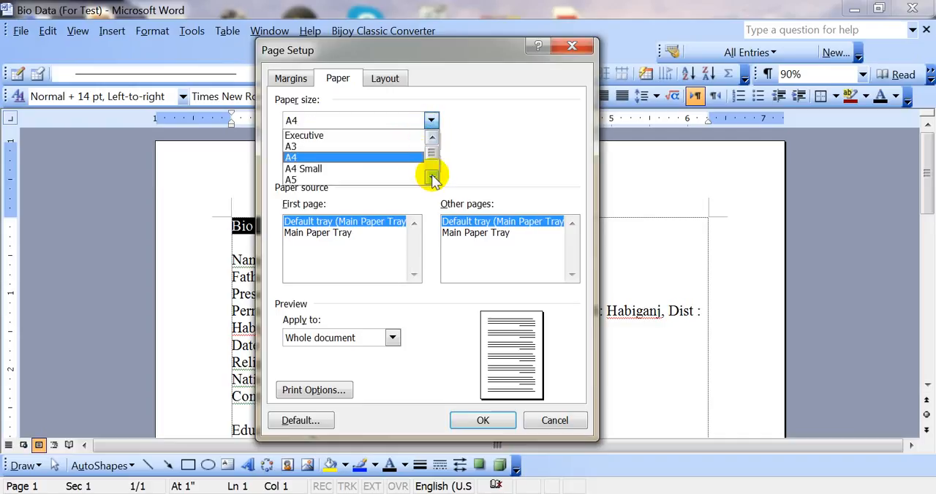
click(432, 180)
click(432, 180)
click(432, 176)
click(432, 177)
click(432, 177)
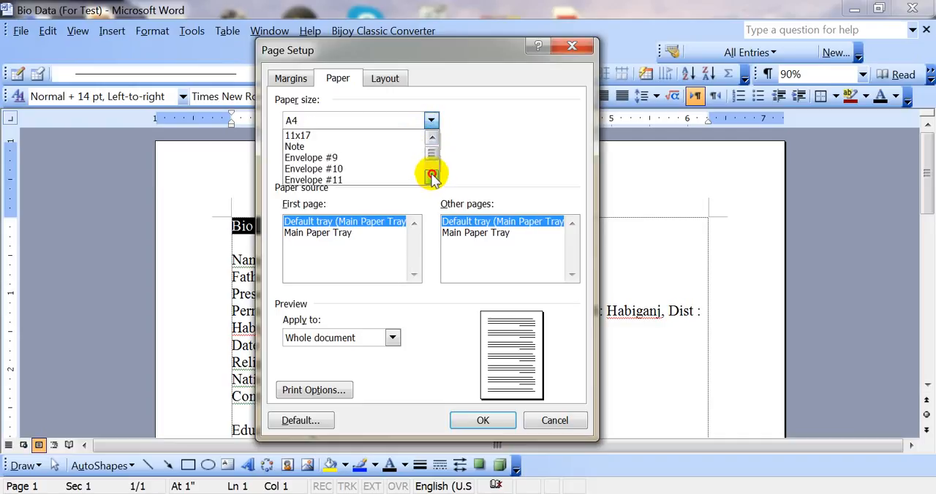
click(431, 177)
click(432, 177)
click(432, 177)
click(432, 177)
click(432, 177)
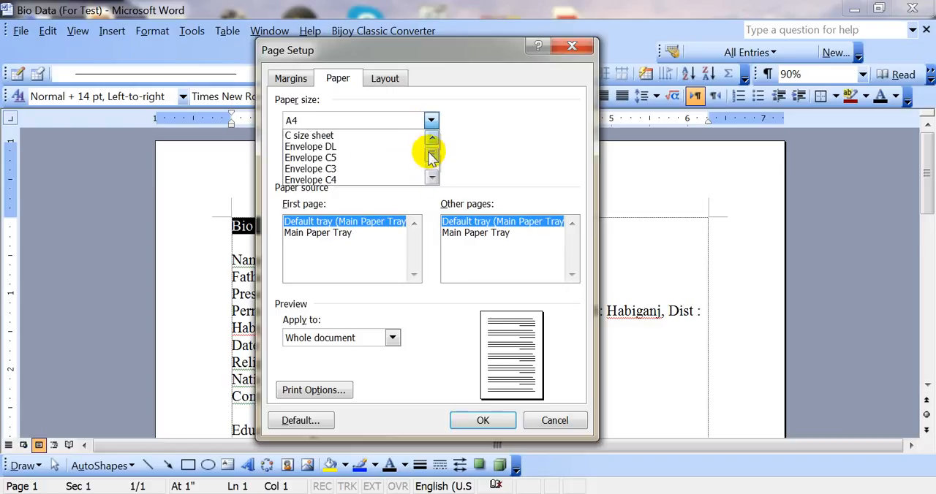
Set the paper size to Legal and check its width and height.
mouse_move(429, 150)
mouse_down()
mouse_move(432, 167)
mouse_move(432, 146)
mouse_up()
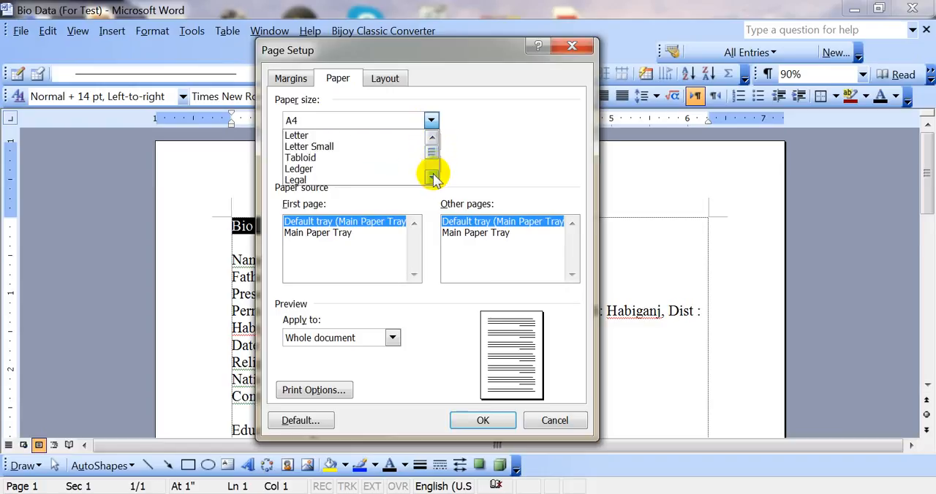
click(305, 180)
drag(411, 144, 397, 142)
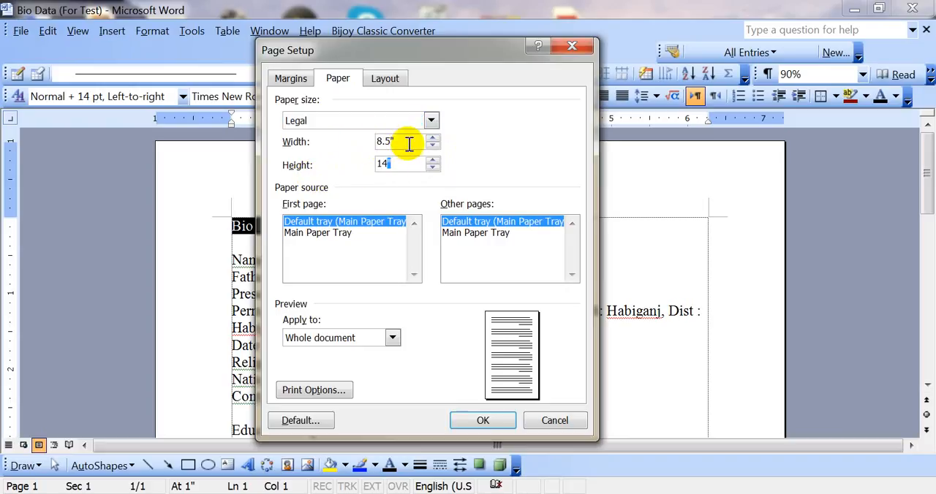
drag(394, 164, 368, 163)
Set the paper size back to A4 and apply the page setup to the whole document.
click(431, 121)
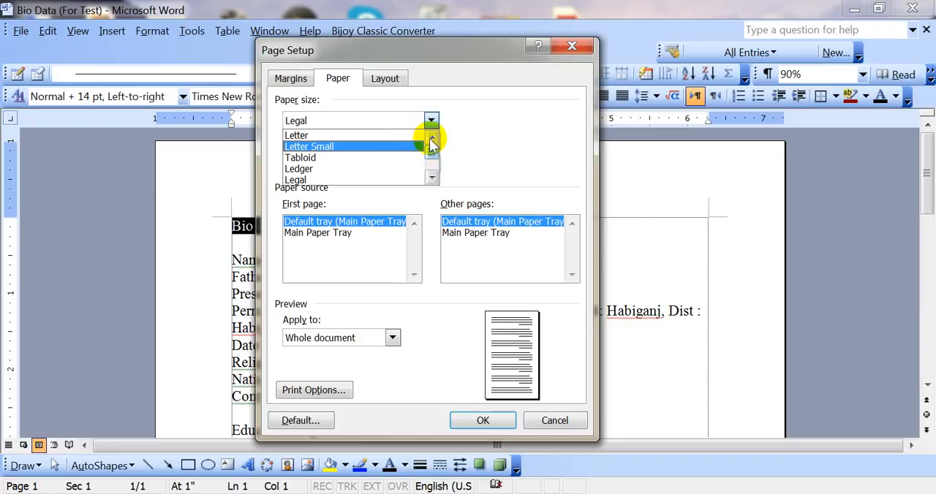
click(430, 178)
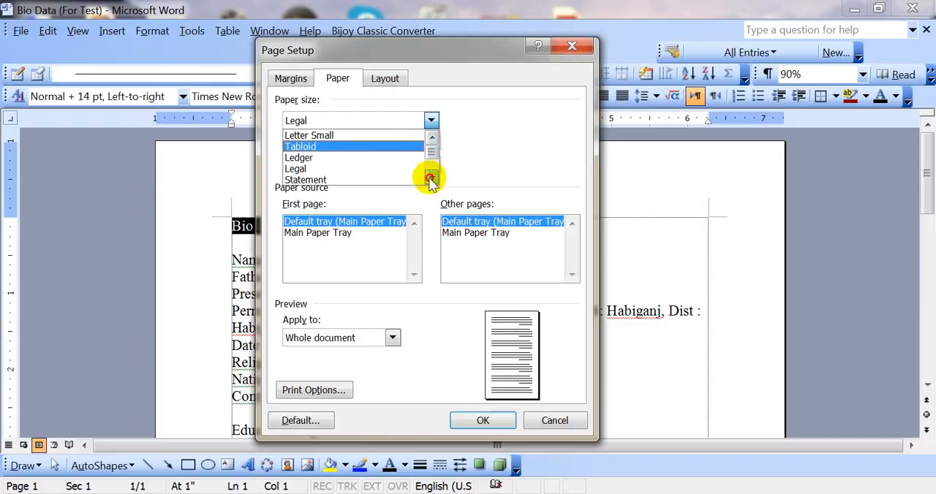
click(431, 178)
click(344, 168)
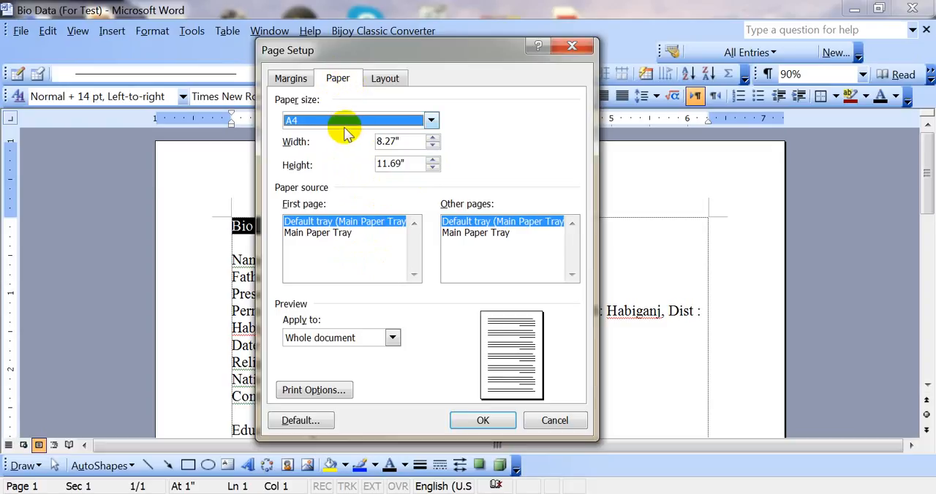
click(480, 422)
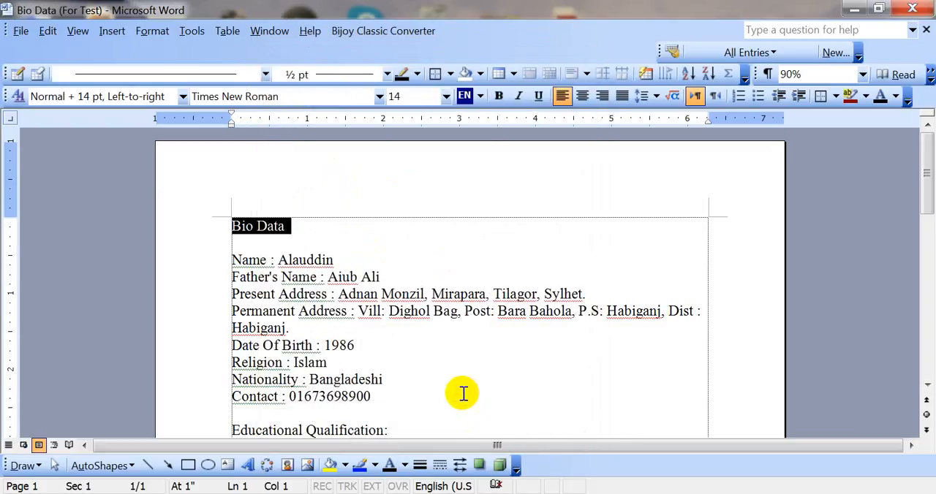
Zoom the document out to 50%, in to 110% and back to 90%.
scroll(416, 315, down, 2)
scroll(417, 315, up, 2)
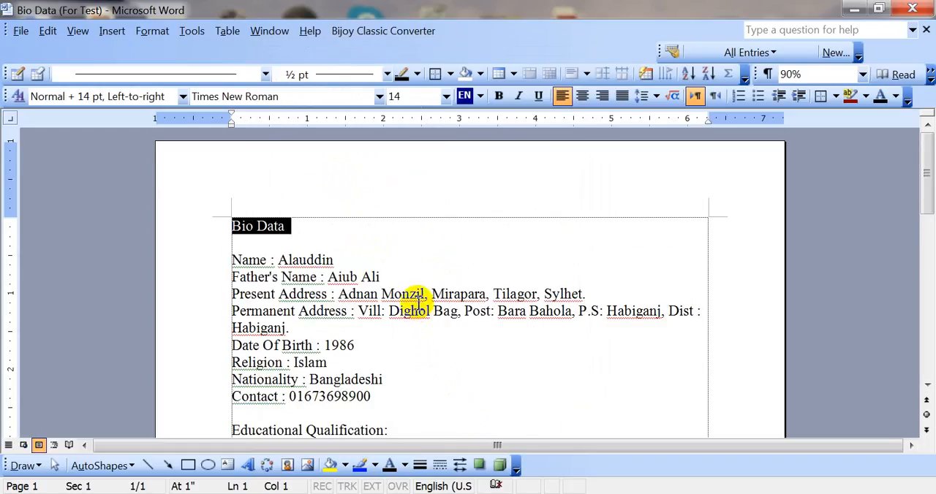
ctrl+scroll(418, 302, down, 4)
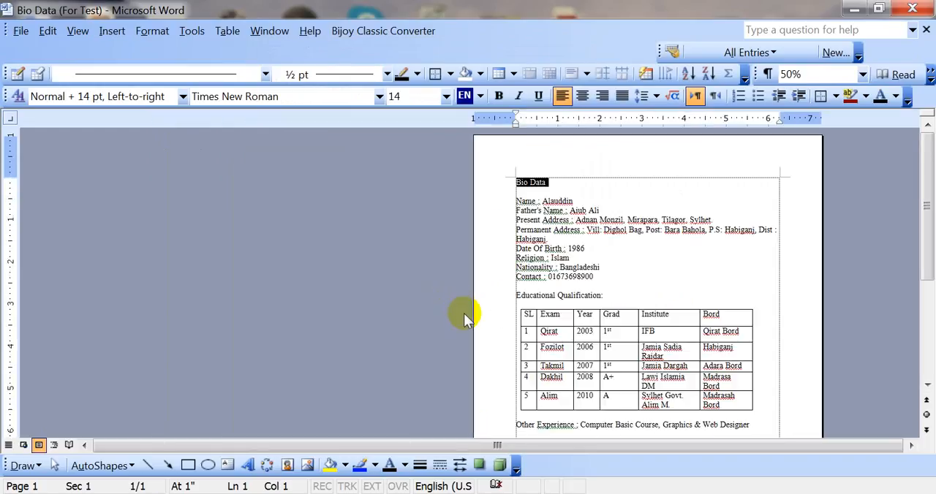
ctrl+scroll(468, 310, up, 6)
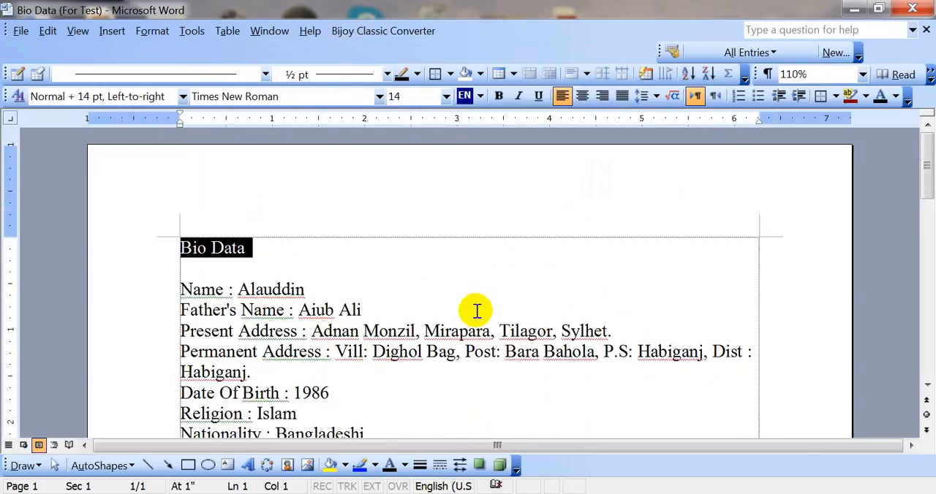
ctrl+scroll(476, 311, down, 2)
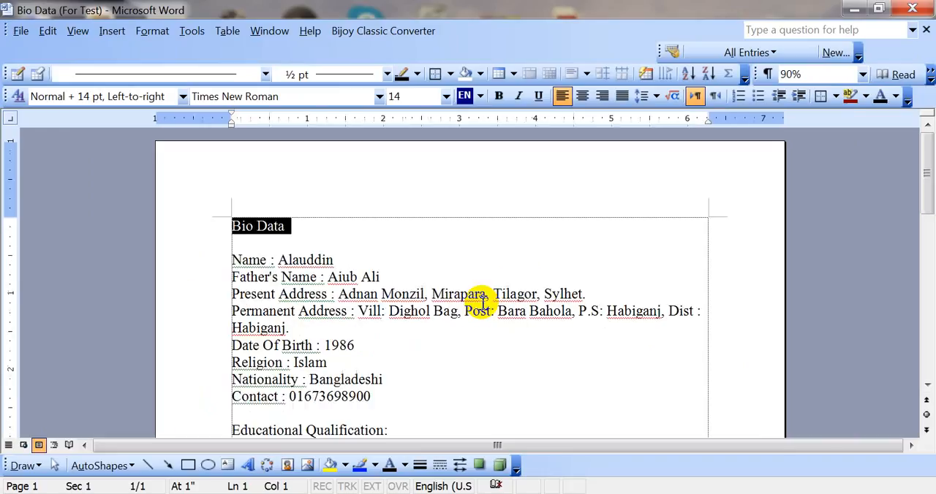
View the document at the preset zoom levels 100%, 150% and 50%, and return it to 100%.
click(863, 75)
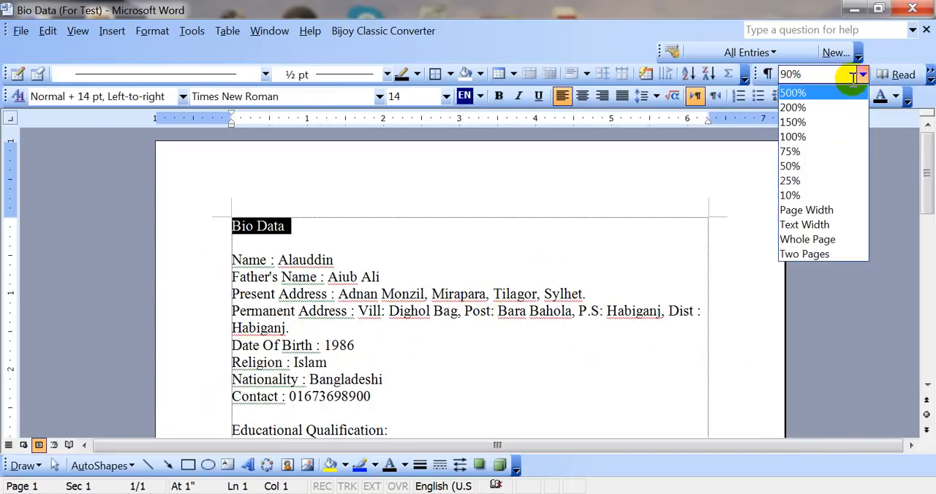
click(820, 139)
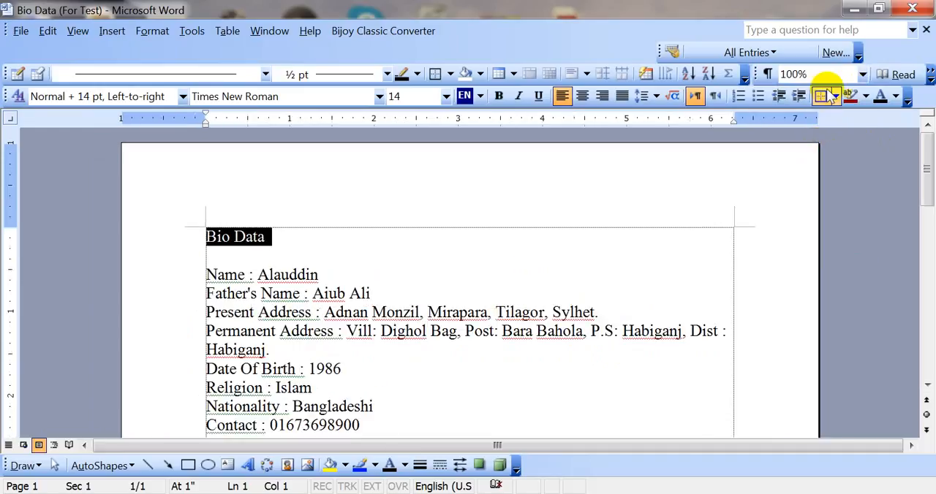
click(862, 75)
click(840, 123)
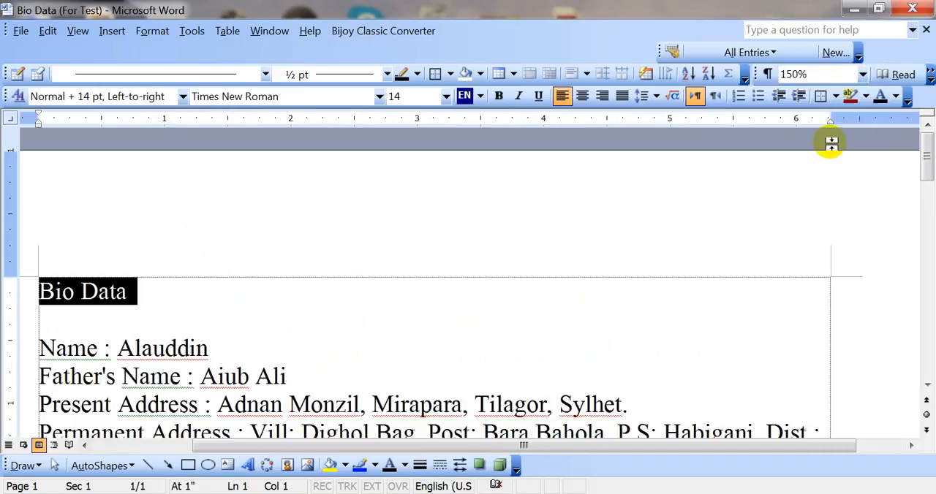
click(861, 73)
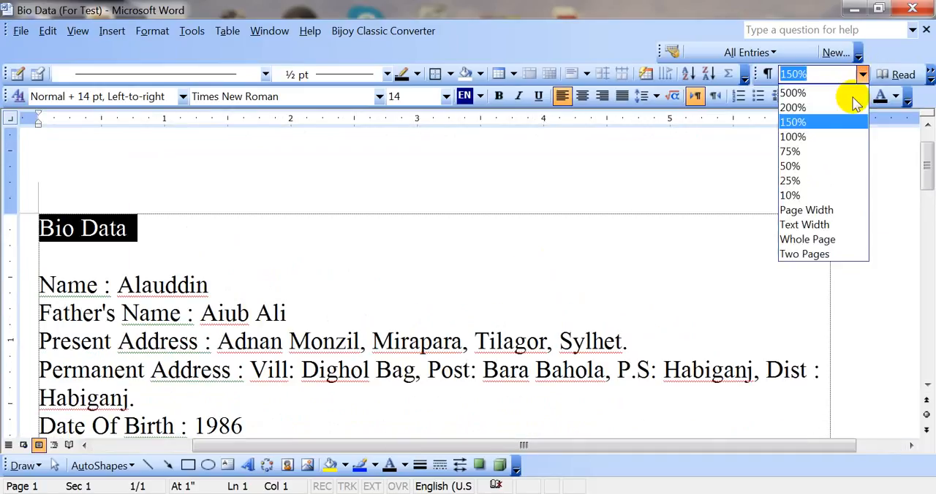
click(802, 170)
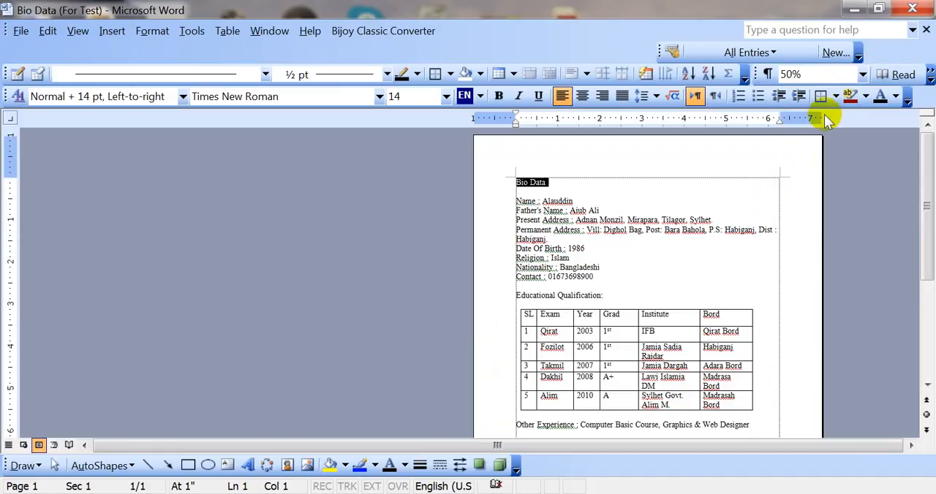
click(862, 74)
click(831, 136)
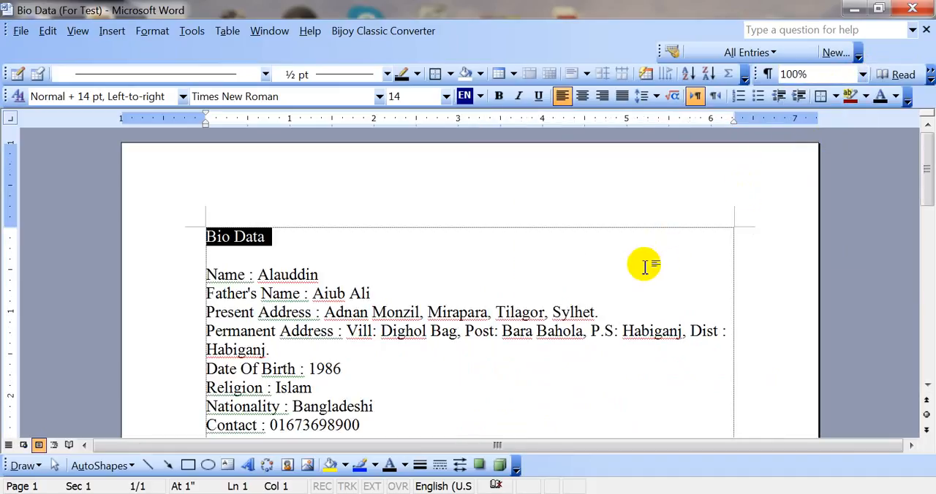
Zoom the document in to 140% and back out to 90%.
ctrl+scroll(629, 272, down, 3)
ctrl+scroll(618, 293, up, 7)
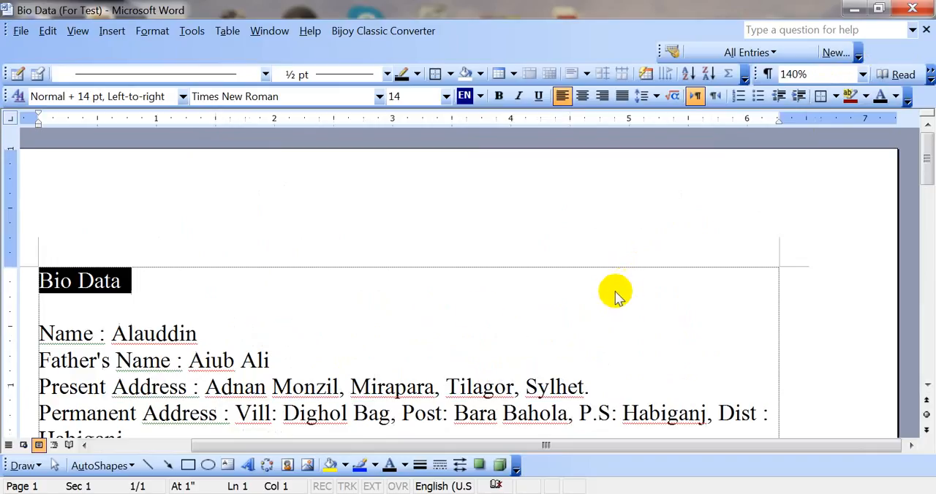
ctrl+scroll(512, 270, down, 4)
ctrl+scroll(380, 271, down, 1)
Select the whole Bio Data heading line at the start of the document.
click(343, 276)
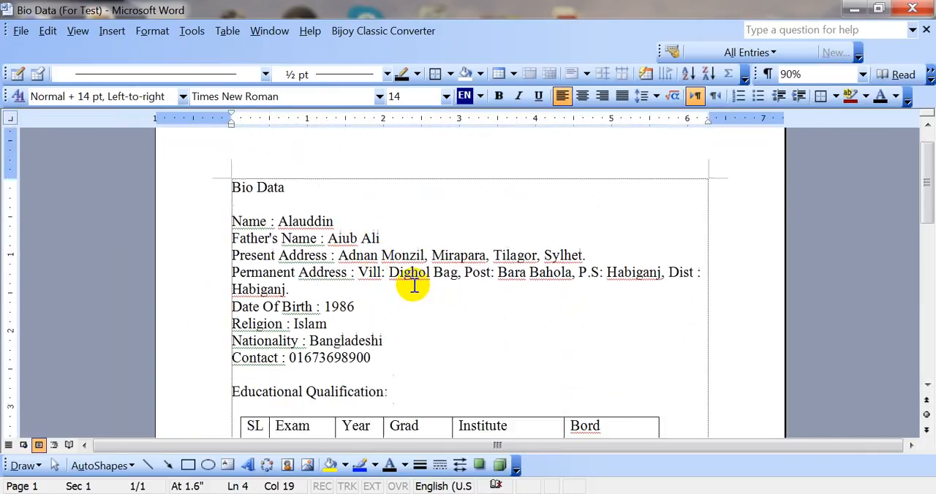
mouse_move(256, 237)
mouse_down()
mouse_move(244, 236)
mouse_move(251, 226)
mouse_up()
double_click(242, 224)
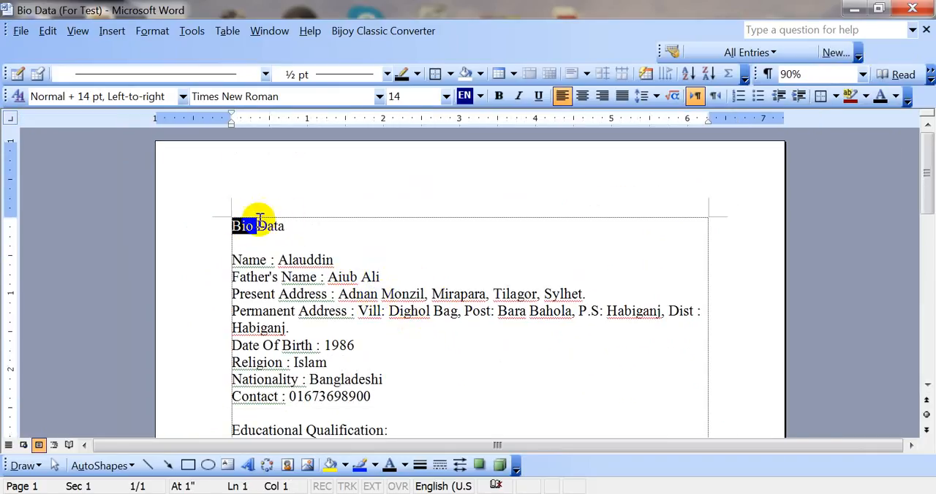
double_click(266, 224)
triple_click(302, 227)
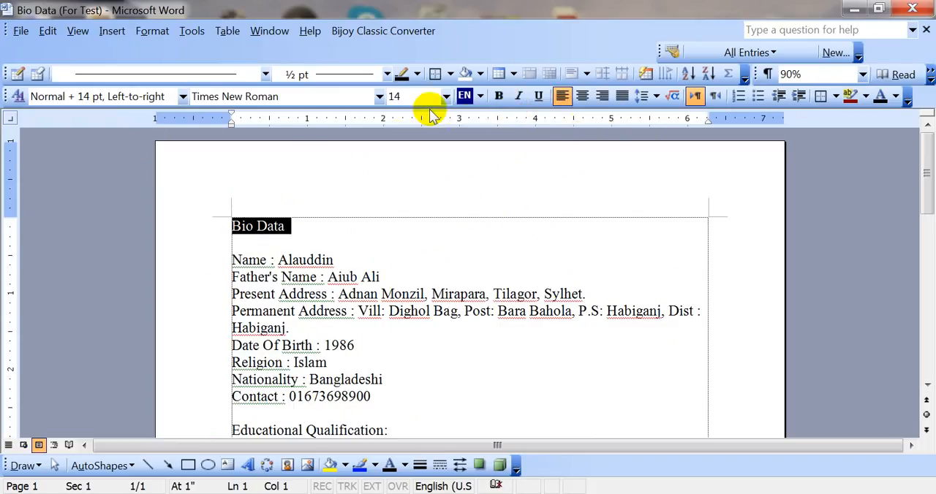
Hide the Standard toolbar and show it again.
click(73, 31)
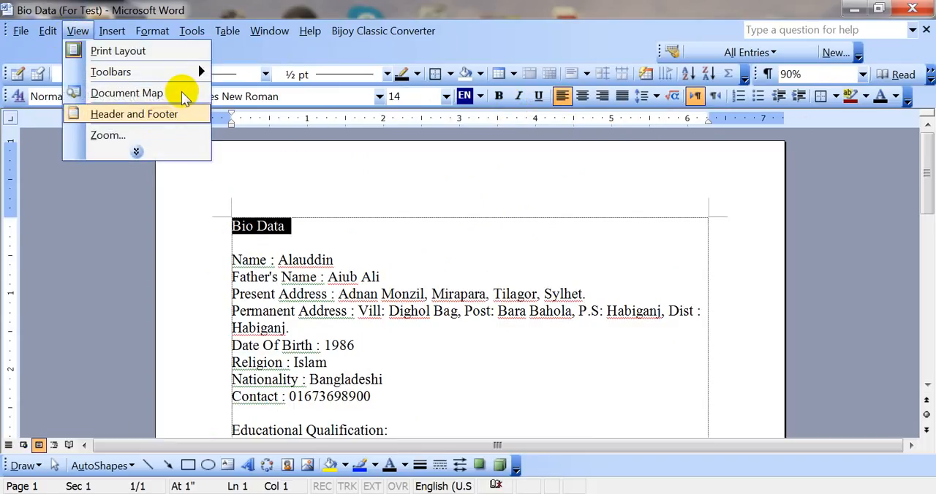
mouse_move(186, 76)
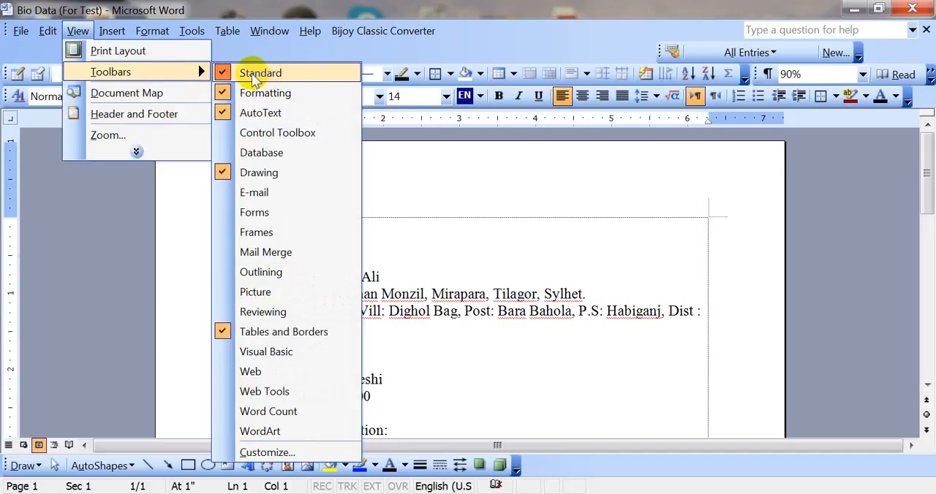
click(253, 76)
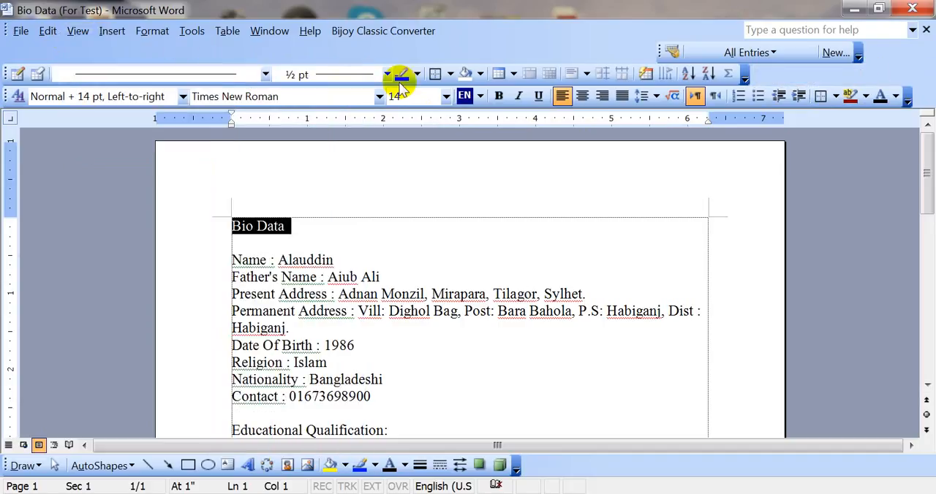
click(77, 31)
mouse_move(198, 69)
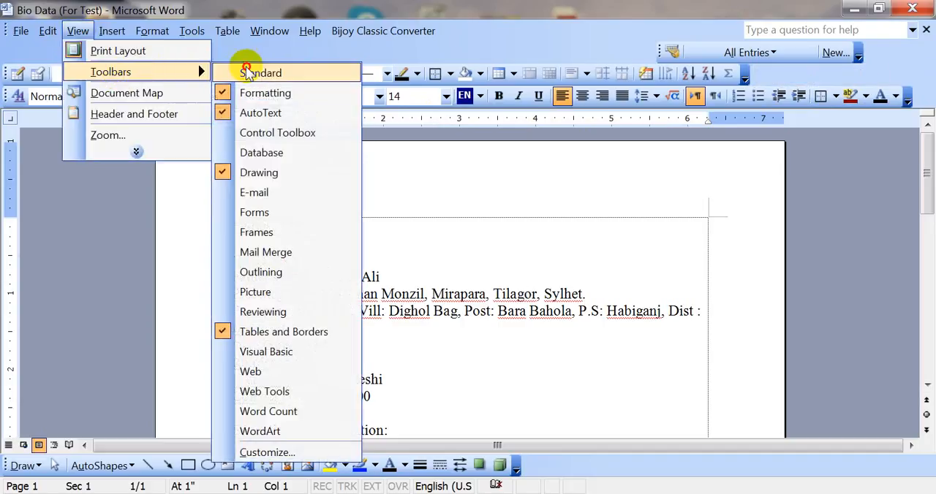
click(251, 70)
Hide the Formatting toolbar.
click(77, 34)
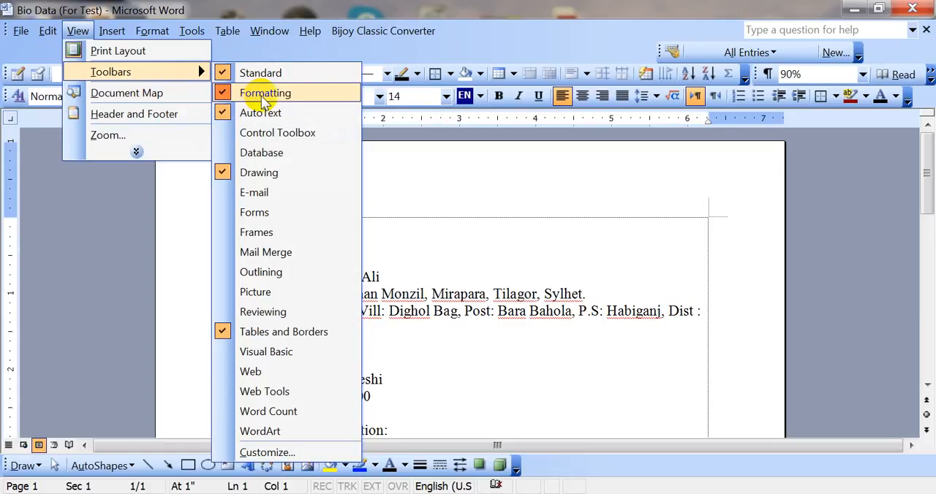
click(257, 93)
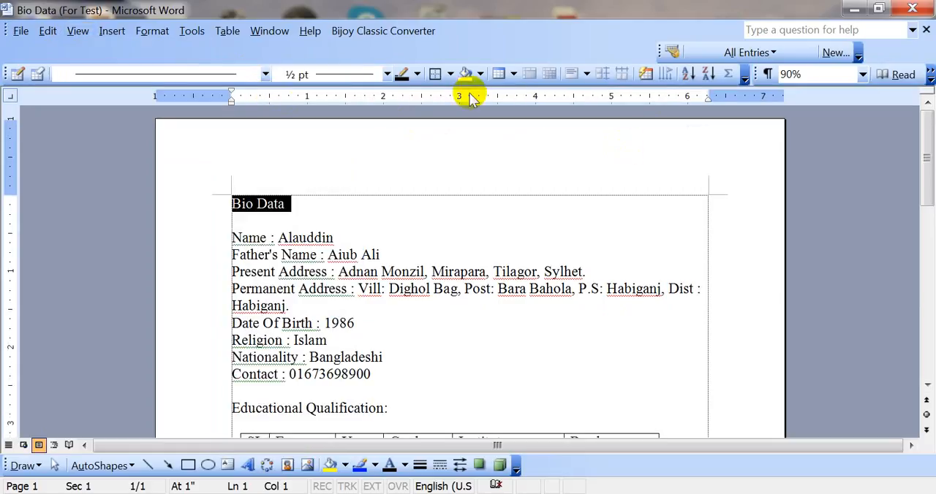
Show the Formatting toolbar again.
click(78, 31)
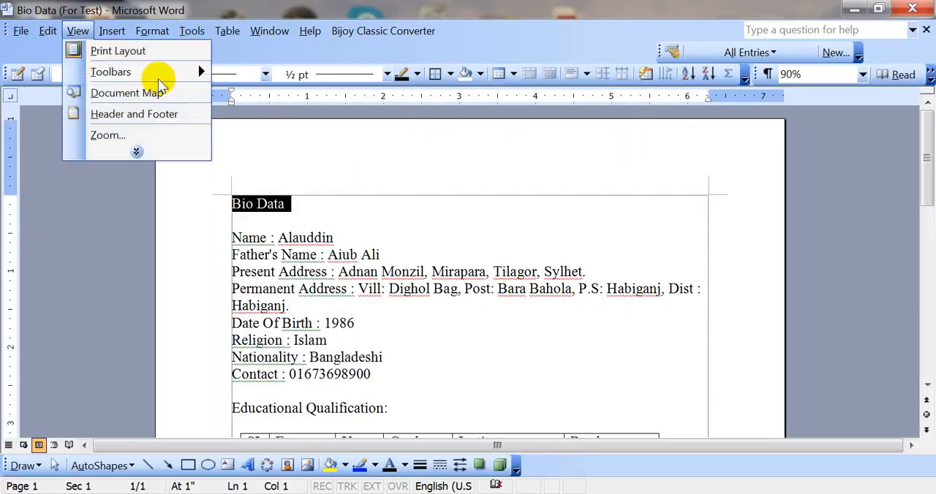
mouse_move(168, 71)
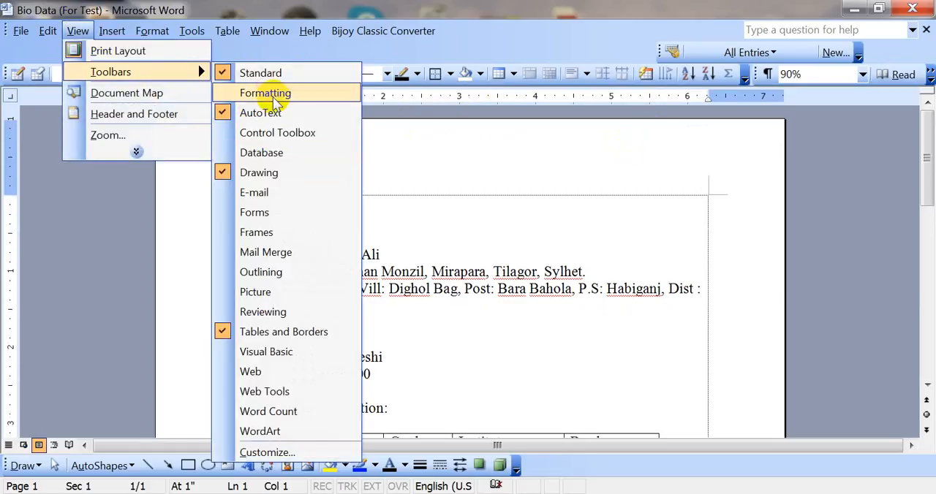
click(274, 100)
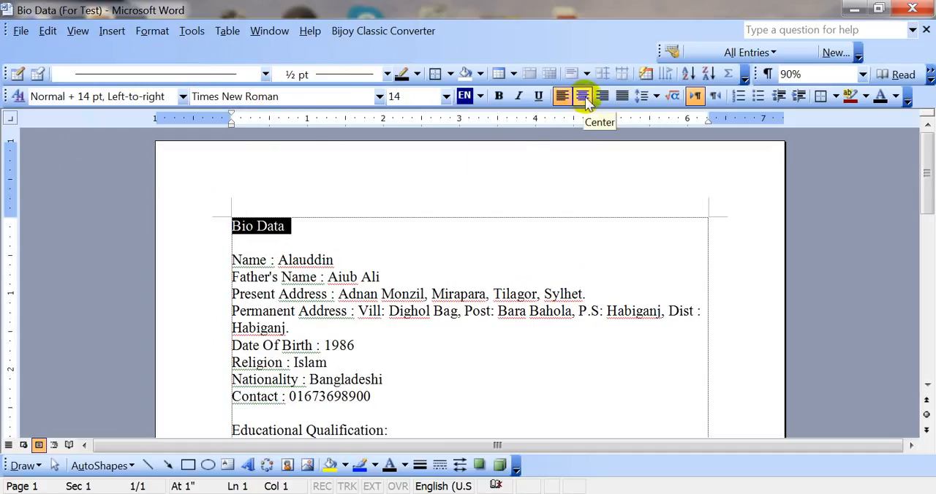
Centre the Bio Data heading, switch it to left alignment and centre it again.
click(585, 101)
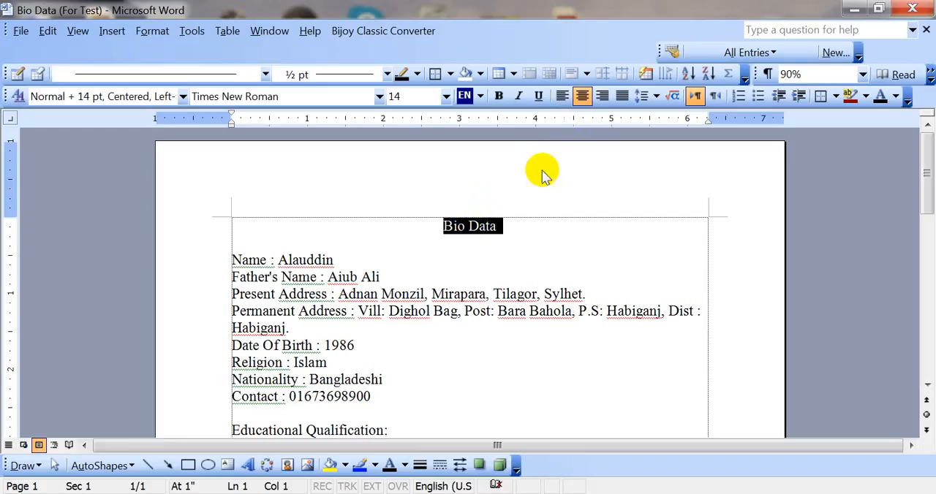
click(470, 226)
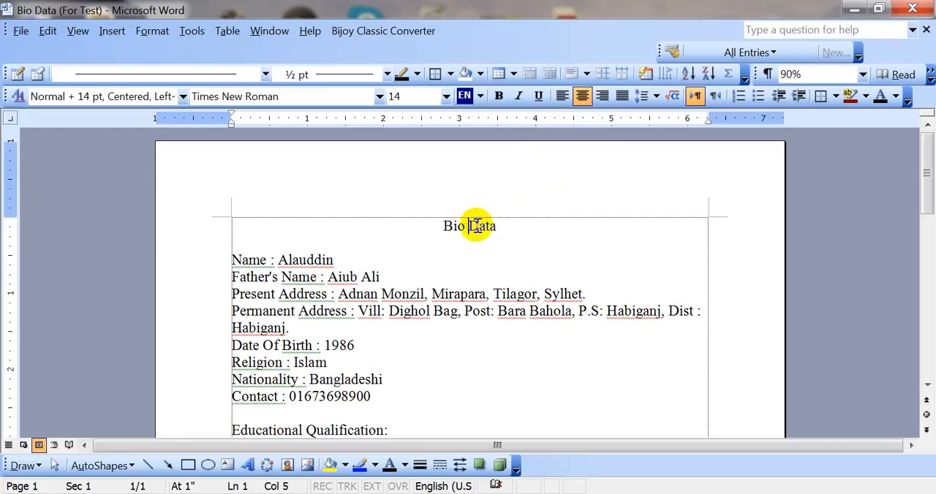
click(478, 226)
click(562, 96)
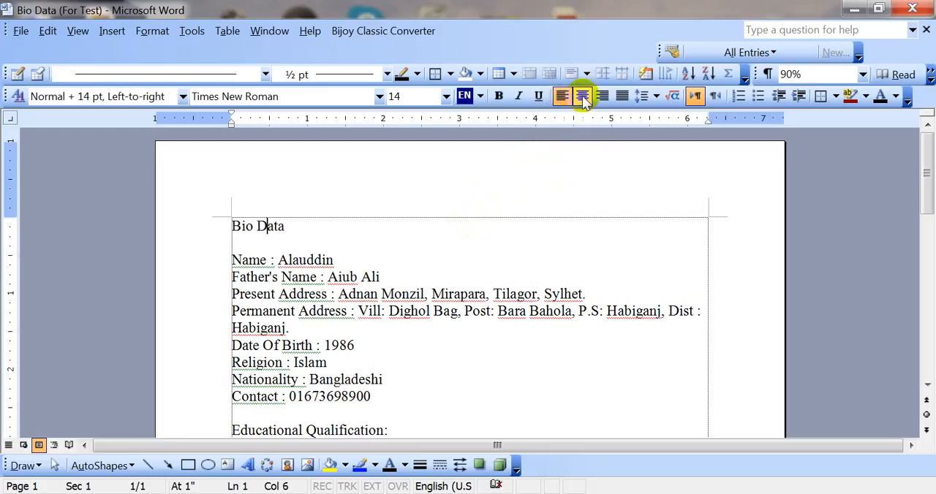
click(582, 96)
Select the whole Bio Data heading line and set its font size to 25.
click(451, 229)
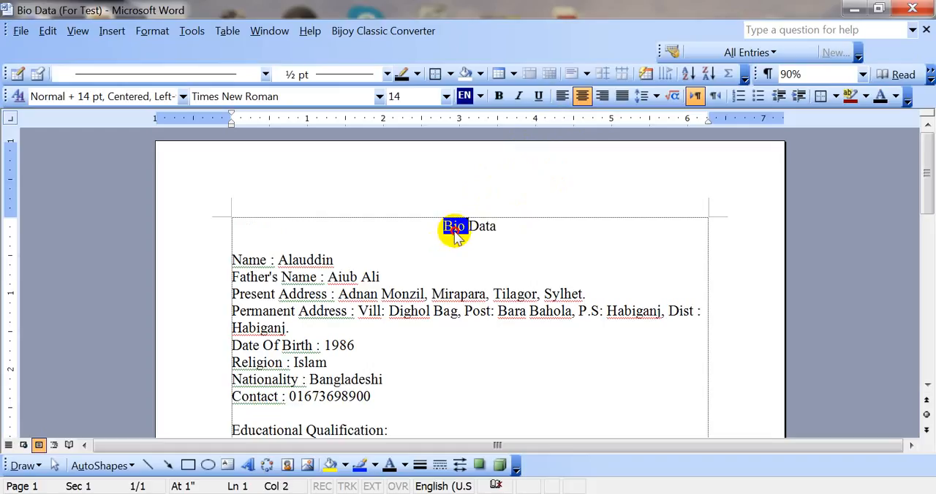
triple_click(456, 230)
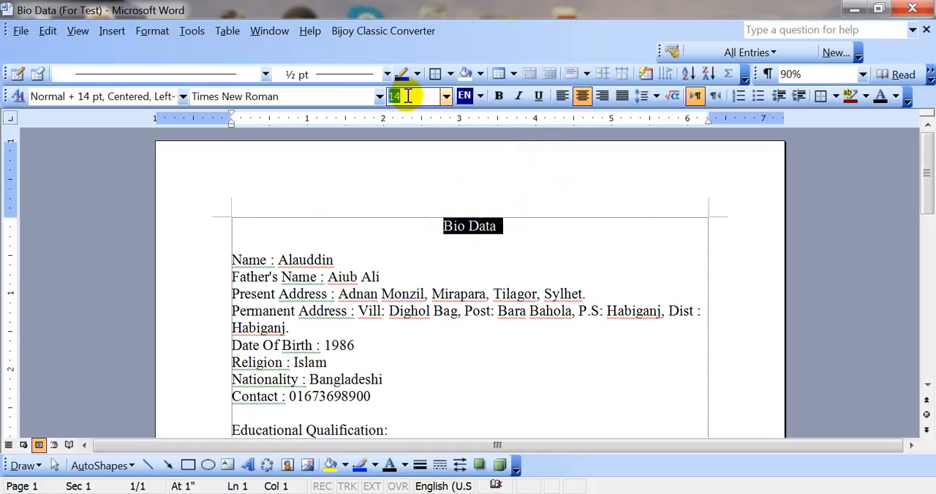
click(405, 95)
text(25)
key(Return)
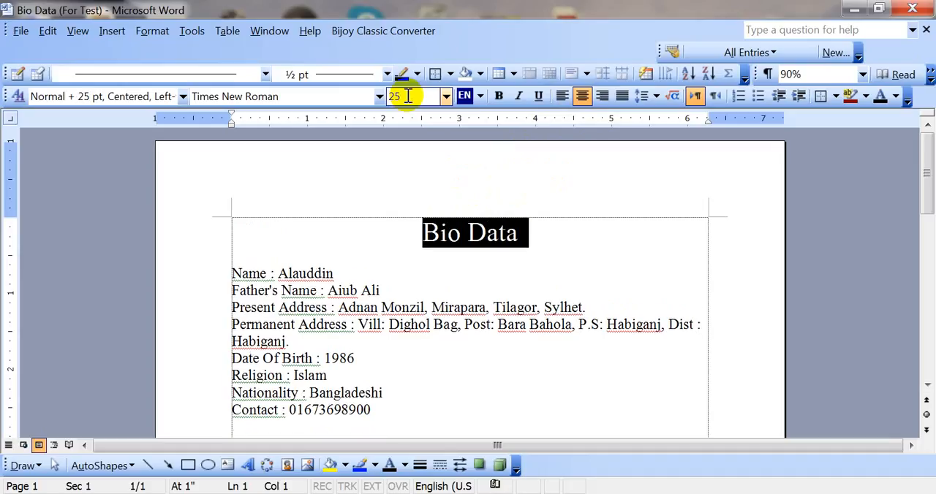
Change the Bio Data heading's font size to the preset value 24.
click(448, 235)
drag(426, 231, 432, 203)
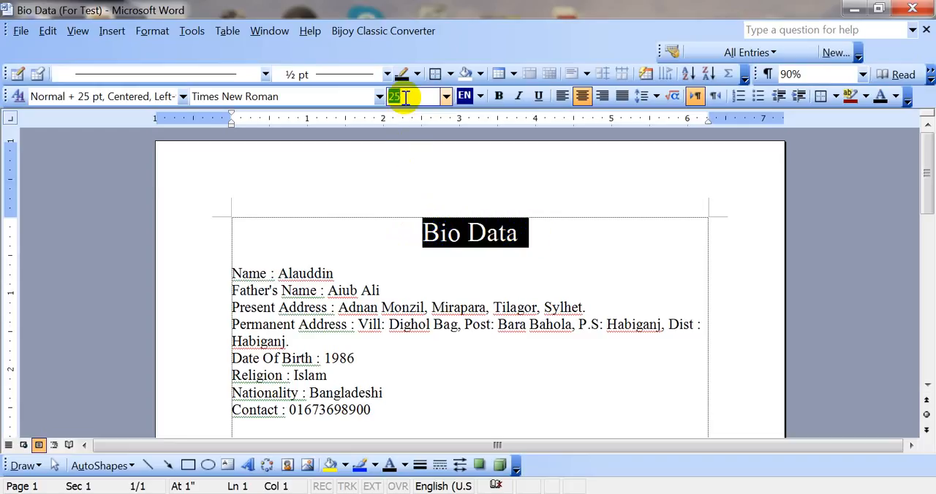
click(445, 96)
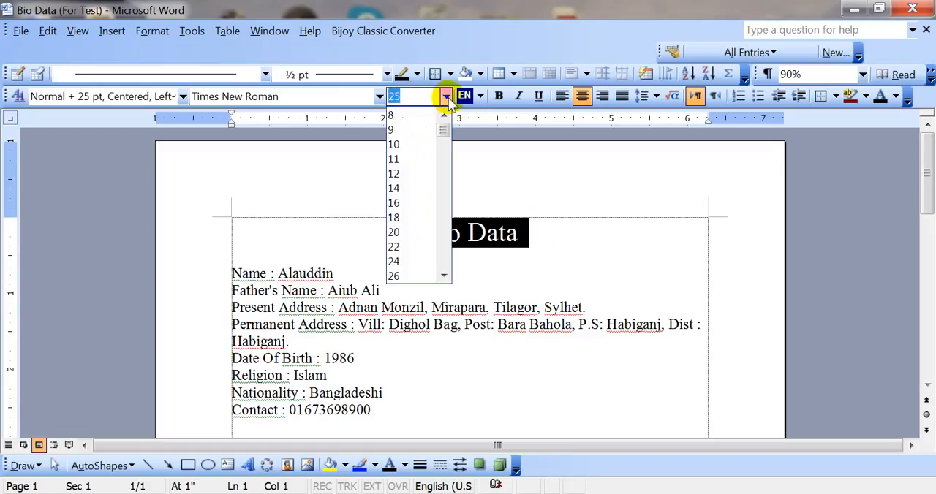
click(411, 261)
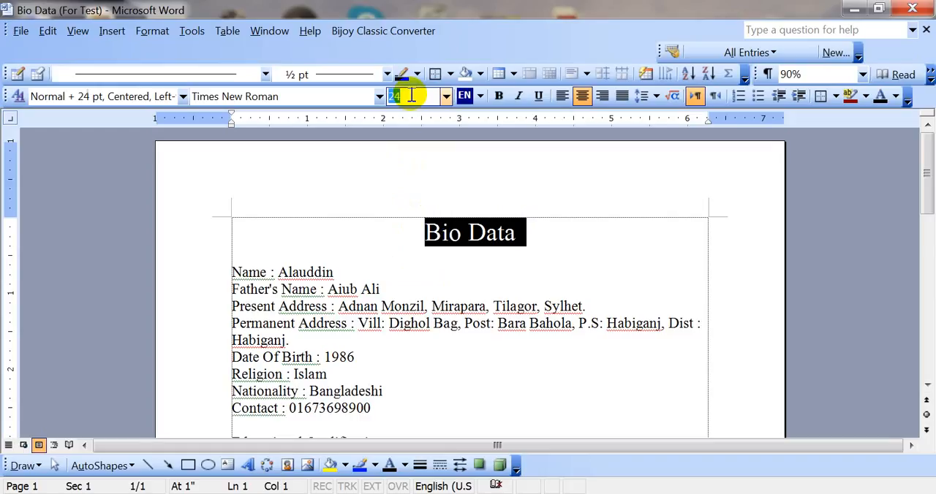
Set the Bio Data heading's font size to the custom value 25 and return it to 24.
click(412, 96)
text(25)
key(Return)
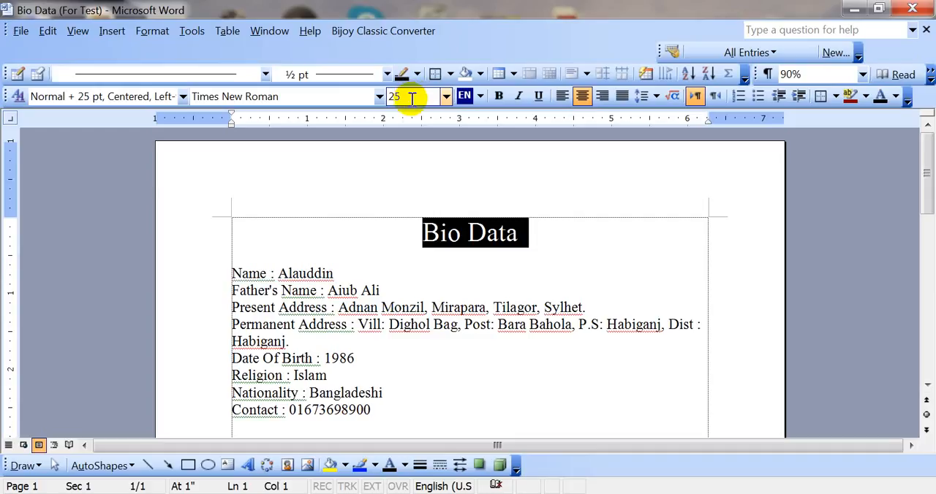
click(445, 95)
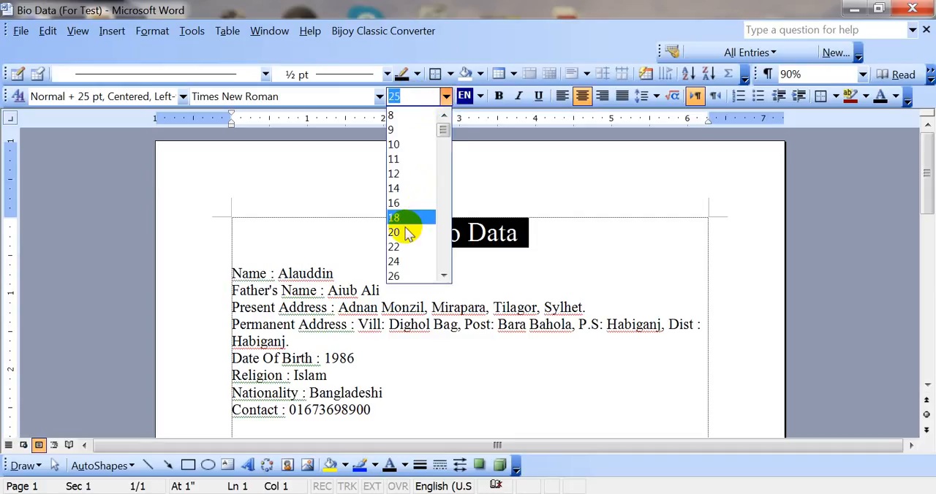
click(404, 262)
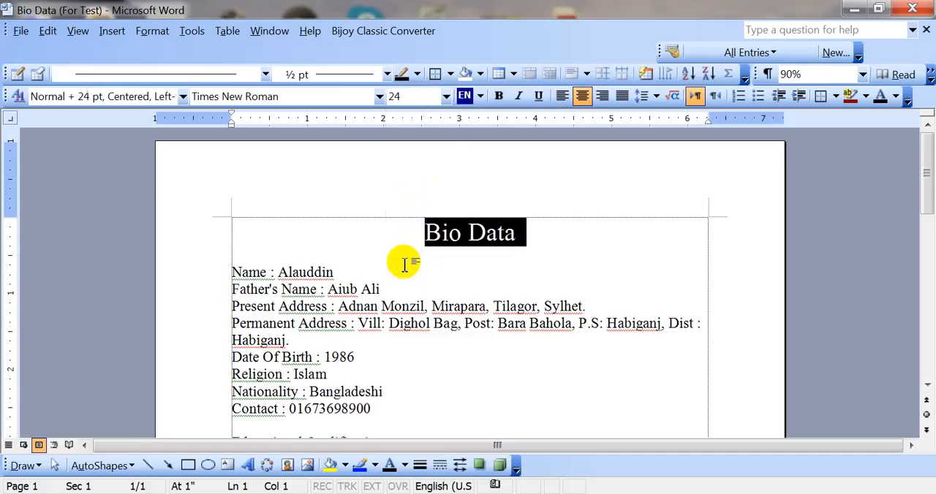
Select the Bio Data heading text and toggle bold on and off, ending with regular weight.
click(478, 226)
drag(418, 231, 512, 233)
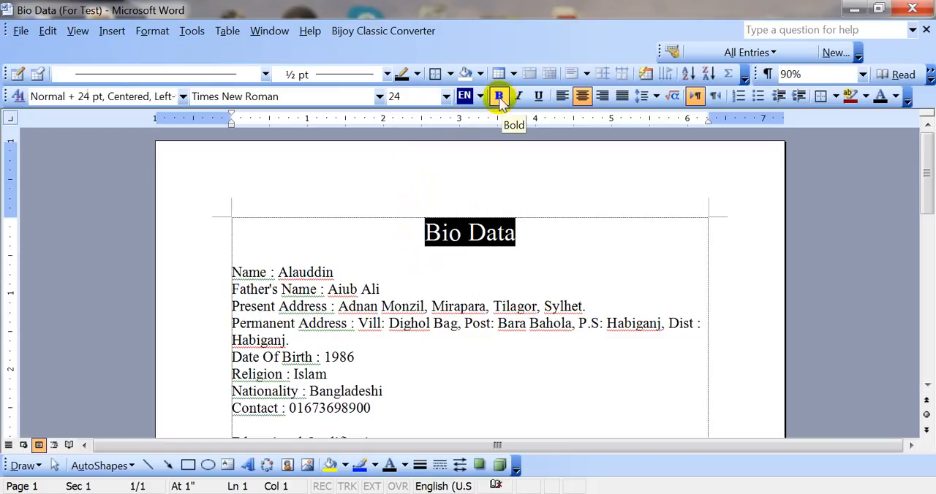
click(499, 98)
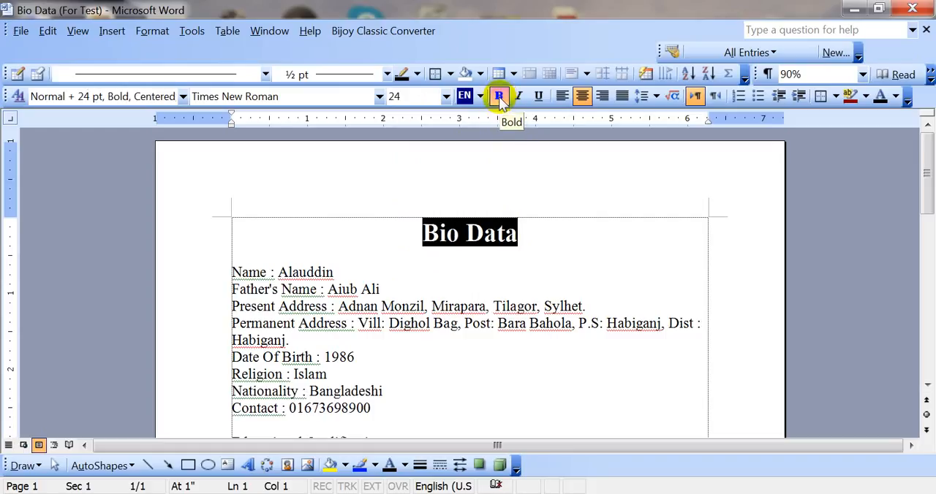
click(431, 248)
drag(422, 231, 513, 234)
click(499, 97)
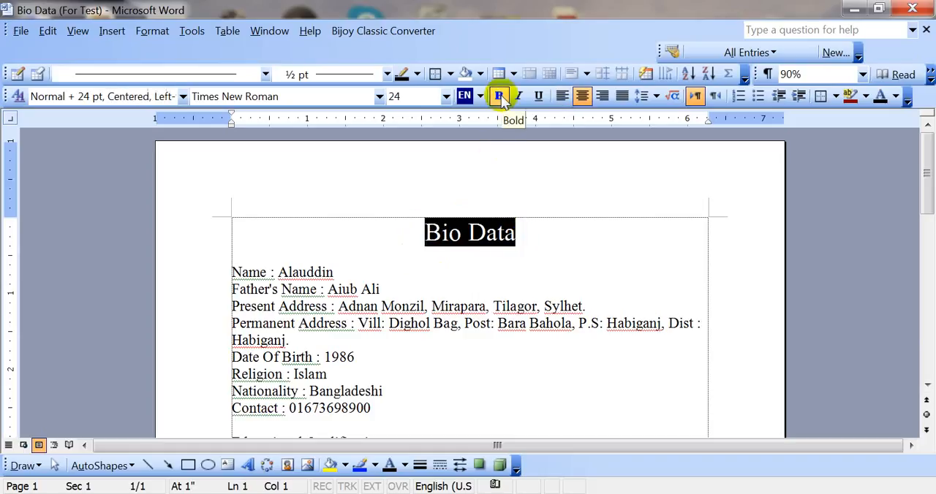
click(499, 97)
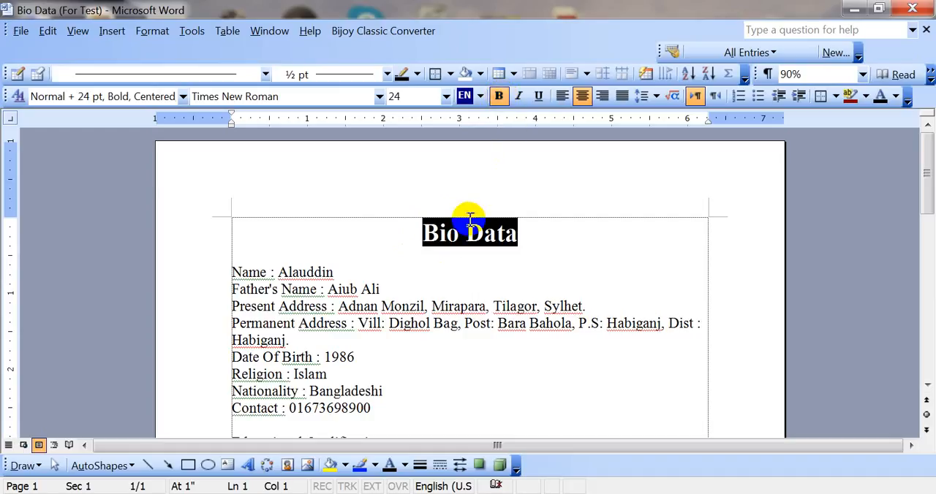
drag(418, 228, 518, 232)
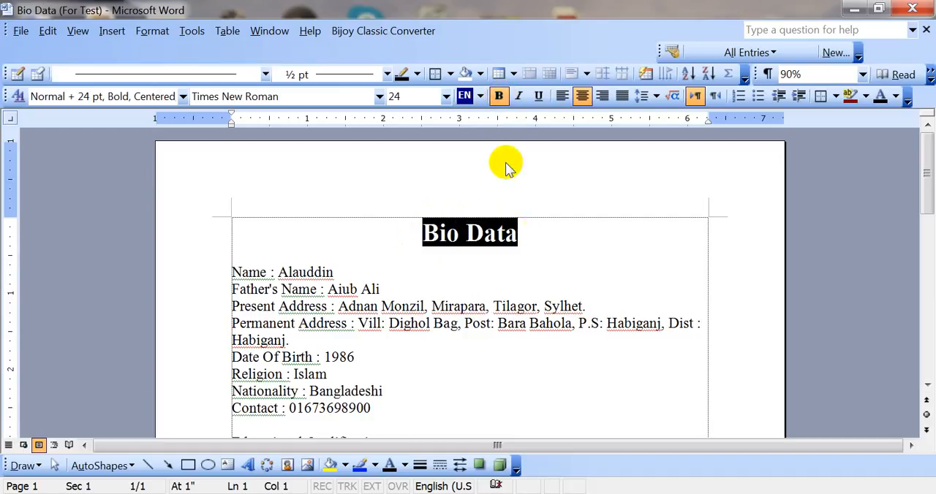
Underline the Bio Data heading text and deselect it.
click(470, 243)
drag(425, 233, 512, 234)
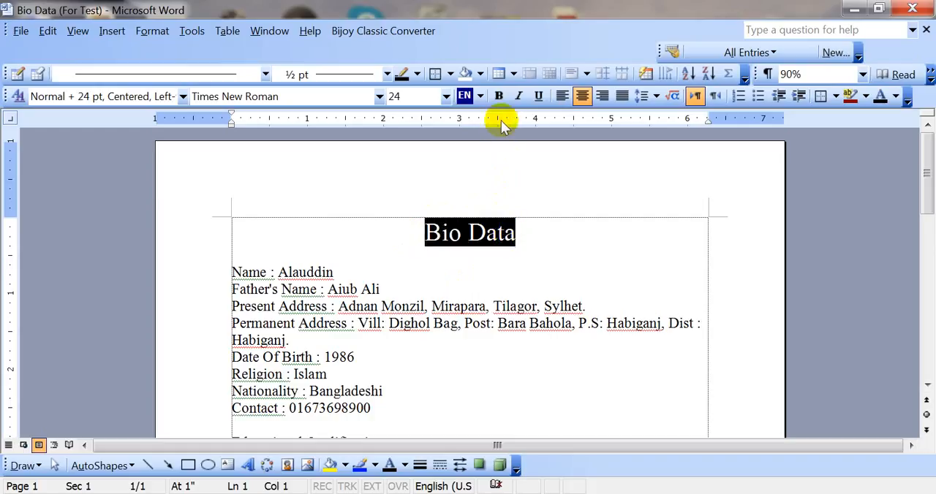
click(540, 97)
click(482, 255)
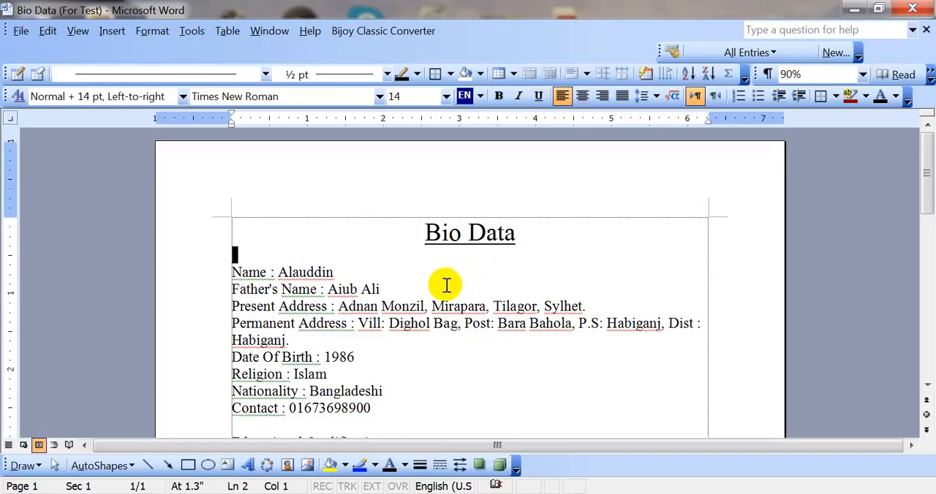
Select the whole Name line below the heading and make it bold.
scroll(432, 254, down, 1)
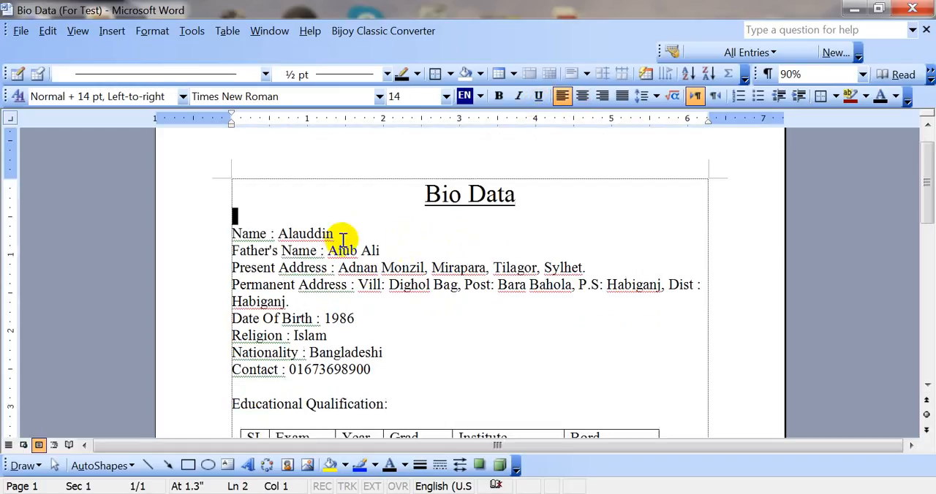
triple_click(305, 234)
triple_click(300, 234)
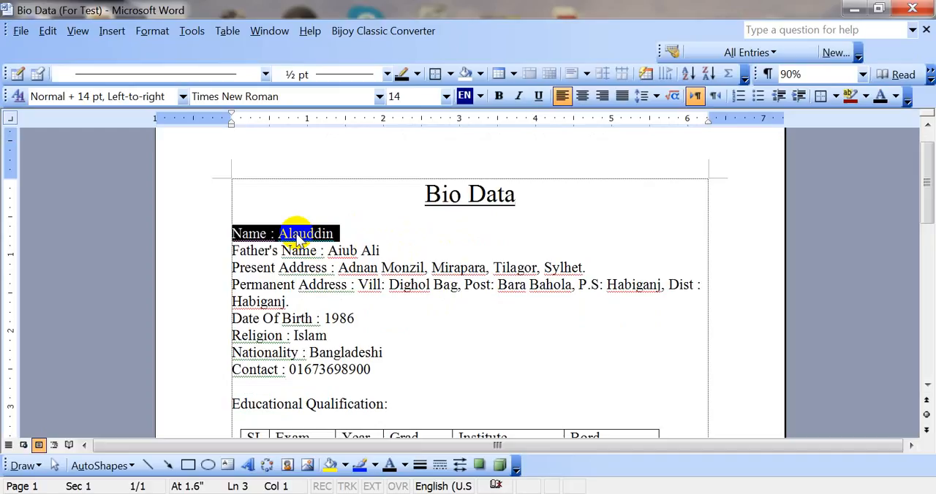
click(313, 235)
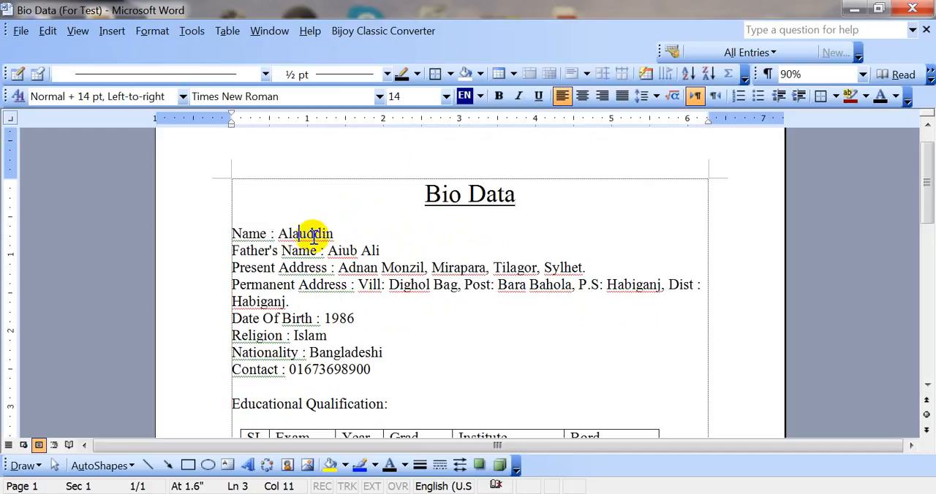
drag(345, 231, 225, 234)
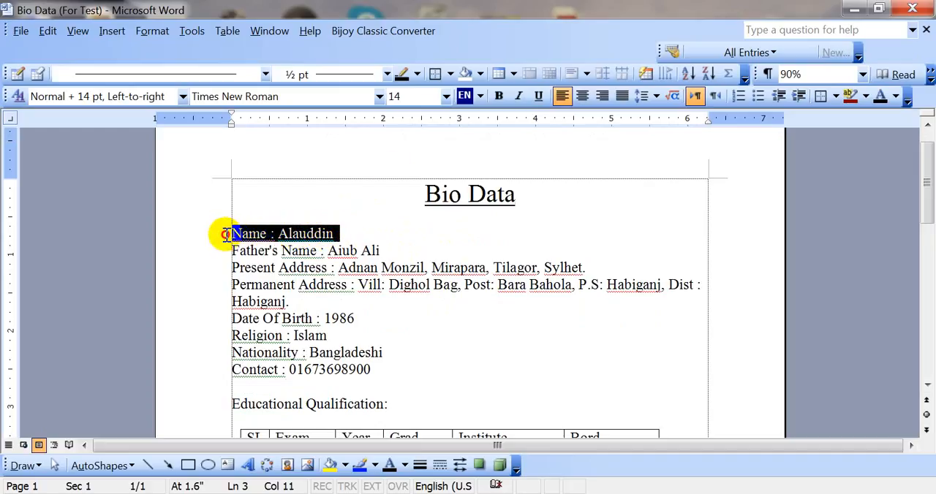
drag(341, 232, 233, 234)
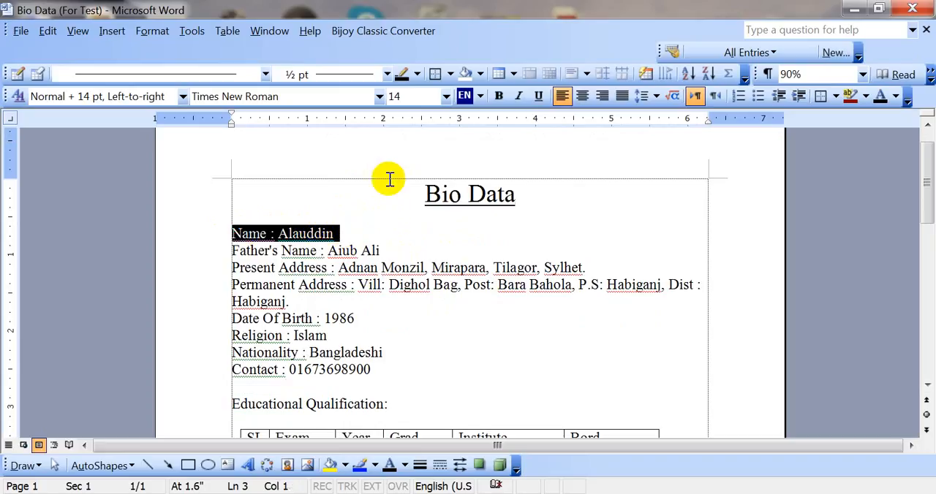
click(500, 97)
click(370, 268)
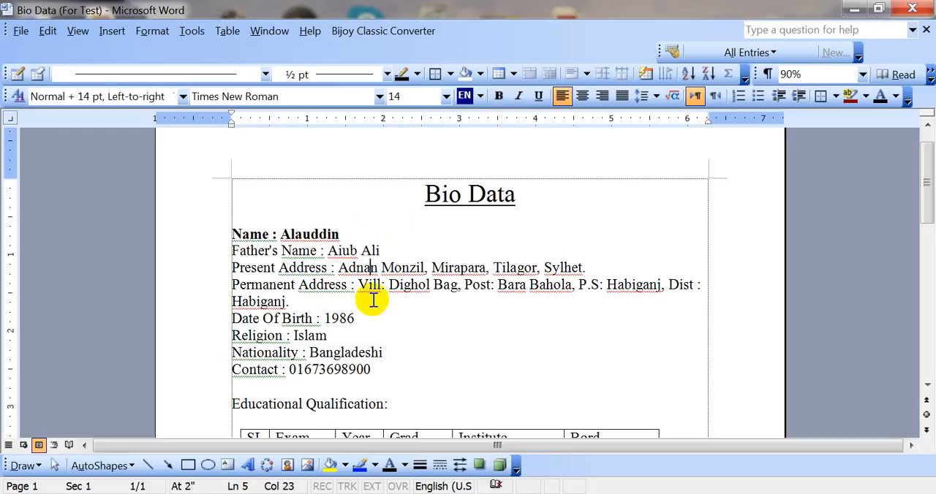
Select the personal details block from the Name line through the end of the Contact line.
scroll(312, 289, up, 1)
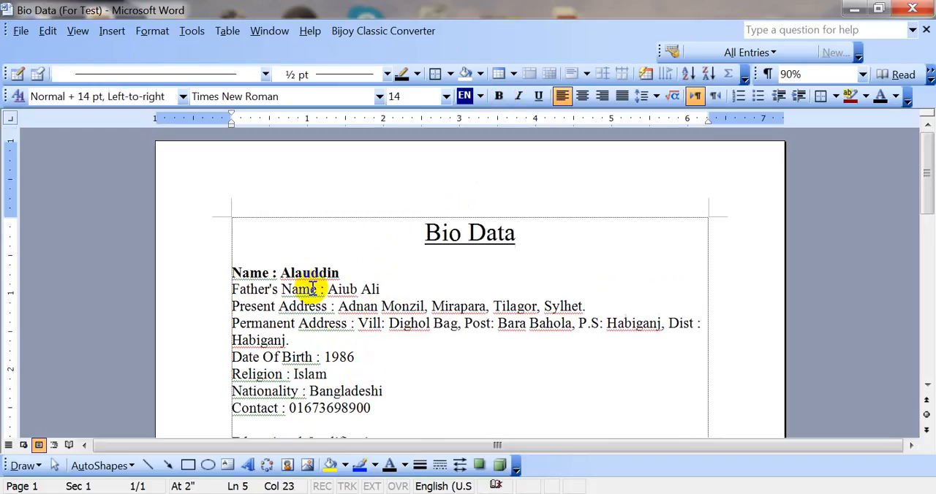
scroll(312, 288, down, 1)
scroll(315, 315, down, 5)
scroll(314, 314, up, 5)
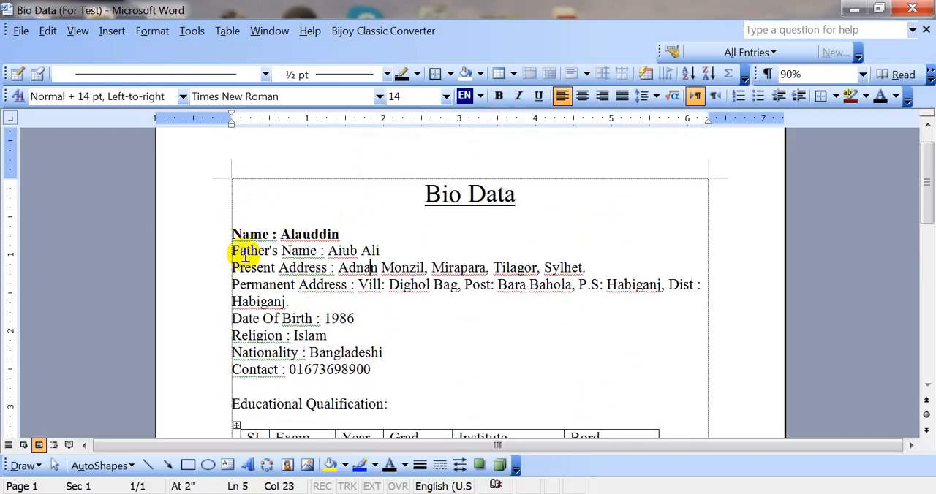
click(231, 234)
scroll(309, 288, down, 4)
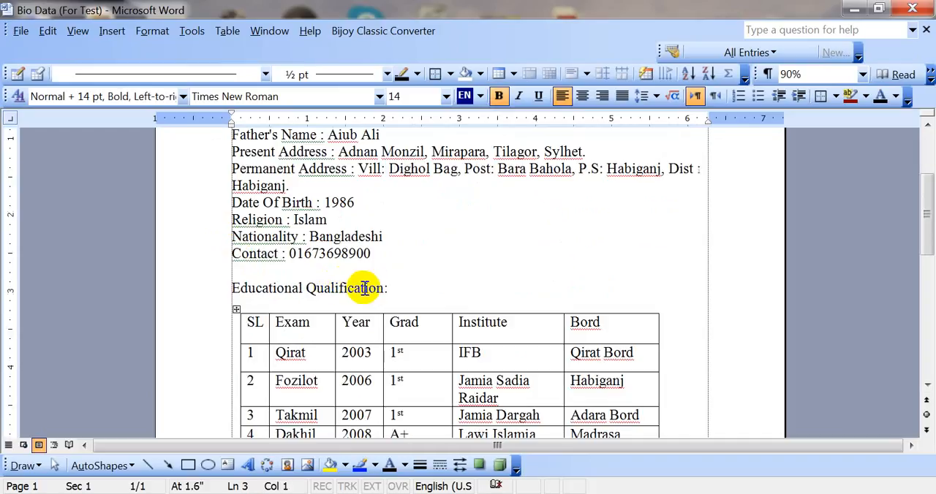
scroll(248, 246, up, 3)
drag(232, 196, 381, 335)
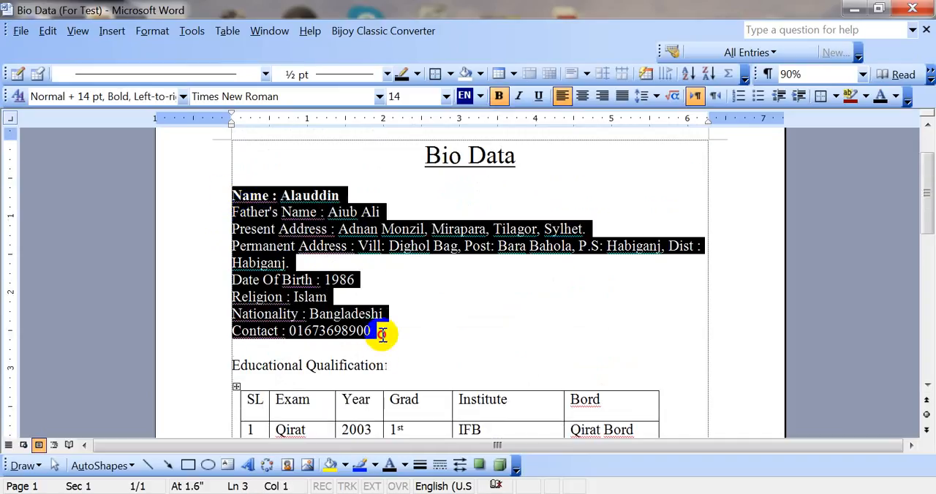
double_click(370, 298)
drag(232, 195, 371, 330)
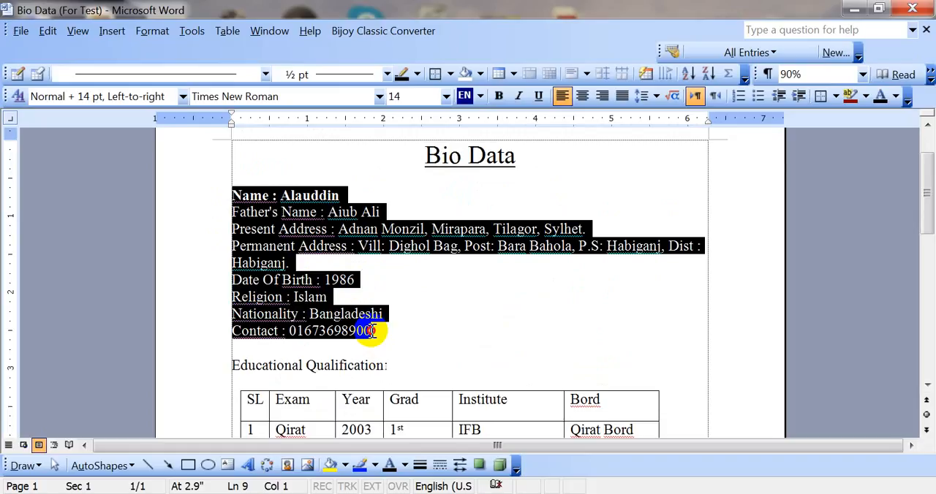
drag(371, 330, 368, 329)
scroll(368, 329, up, 1)
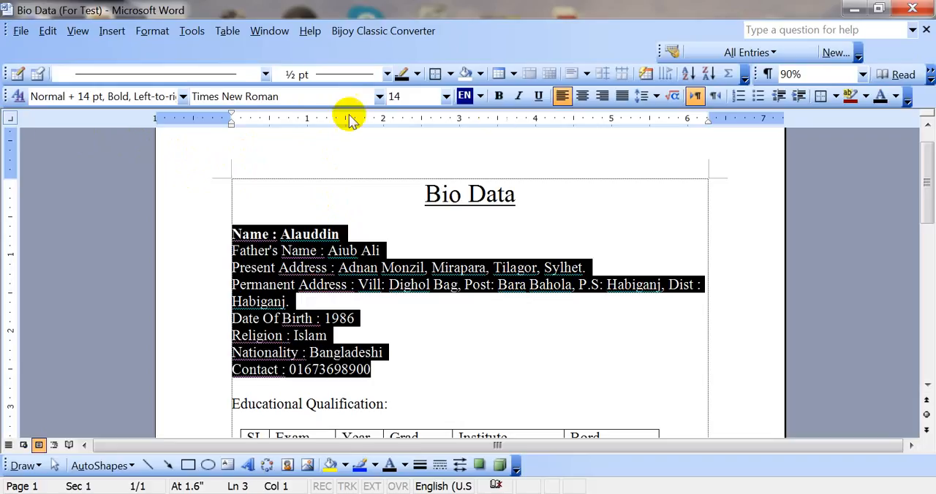
scroll(321, 247, down, 1)
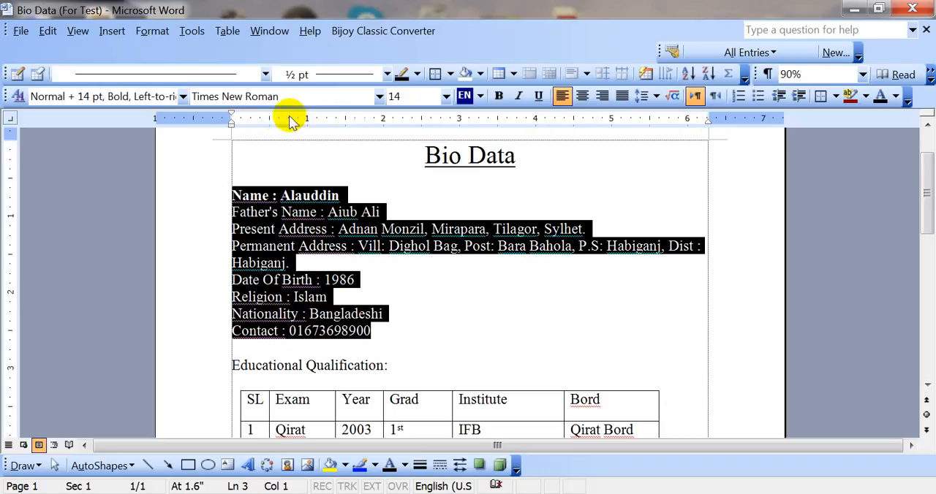
click(76, 34)
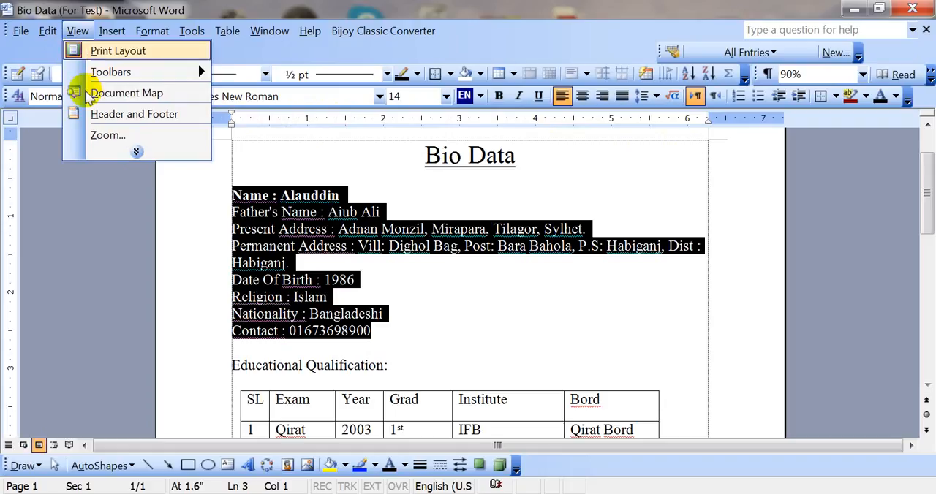
click(136, 151)
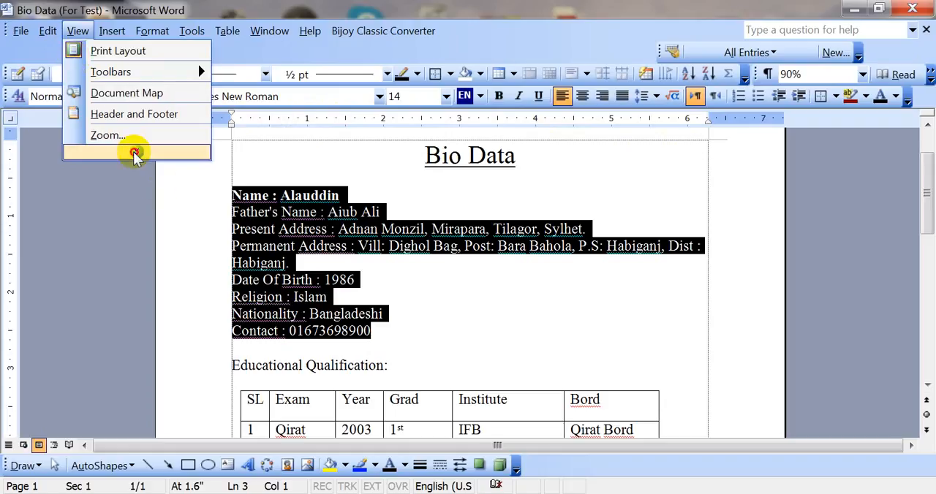
click(79, 35)
click(79, 35)
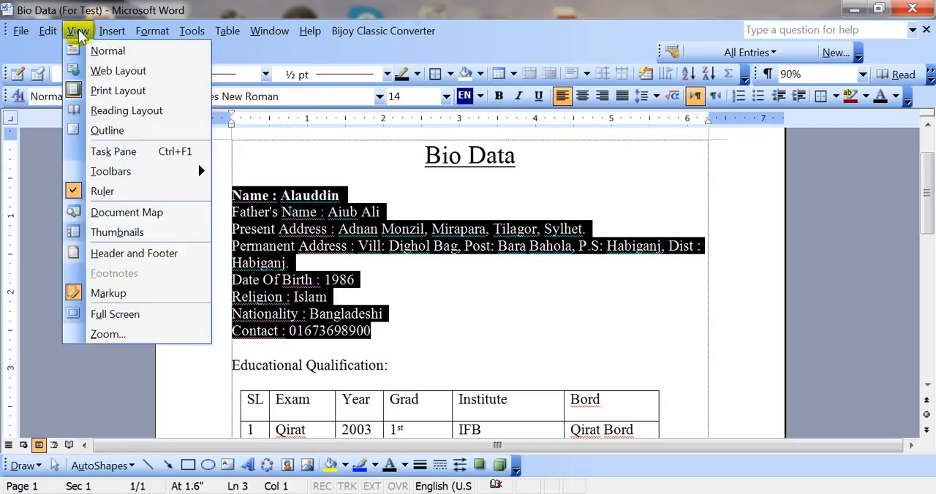
click(596, 198)
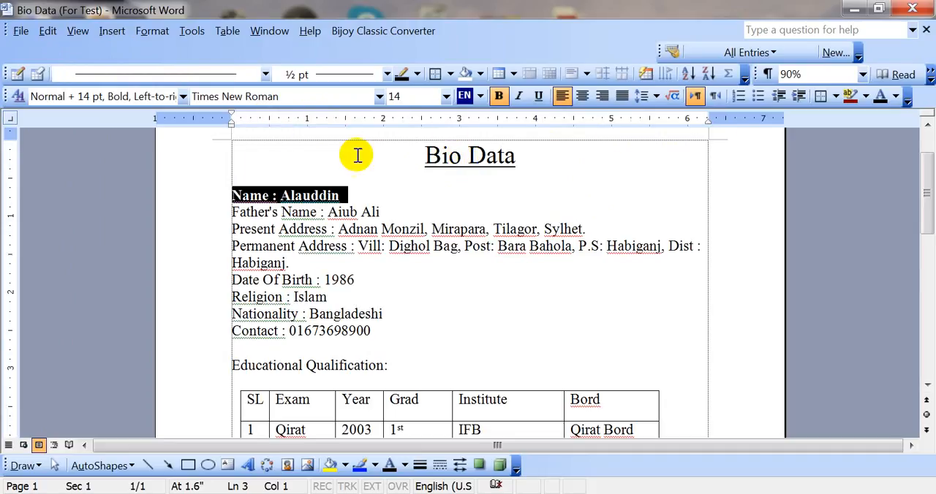
triple_click(298, 210)
click(307, 212)
triple_click(304, 195)
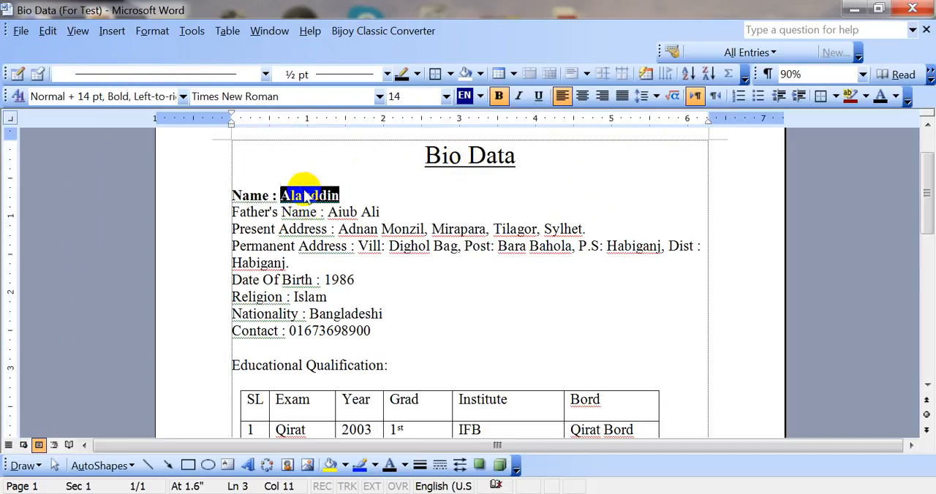
click(301, 195)
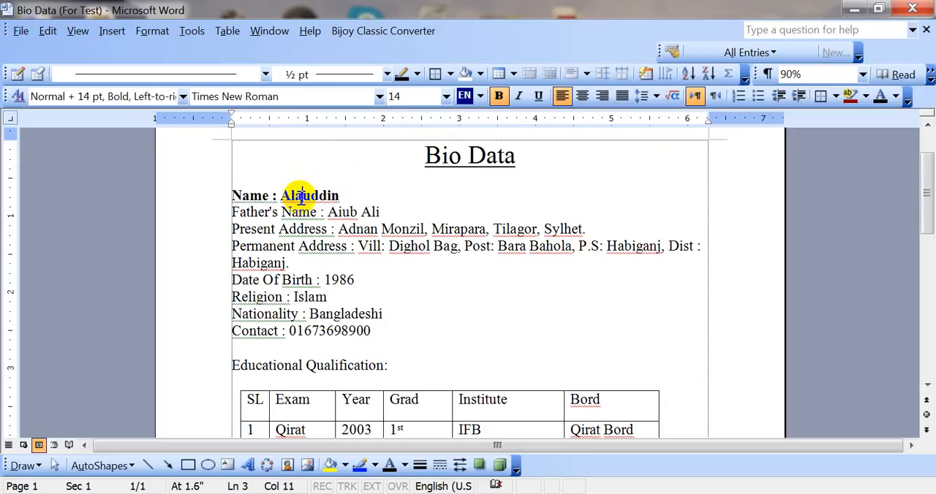
Hide the ruler around the document.
click(78, 32)
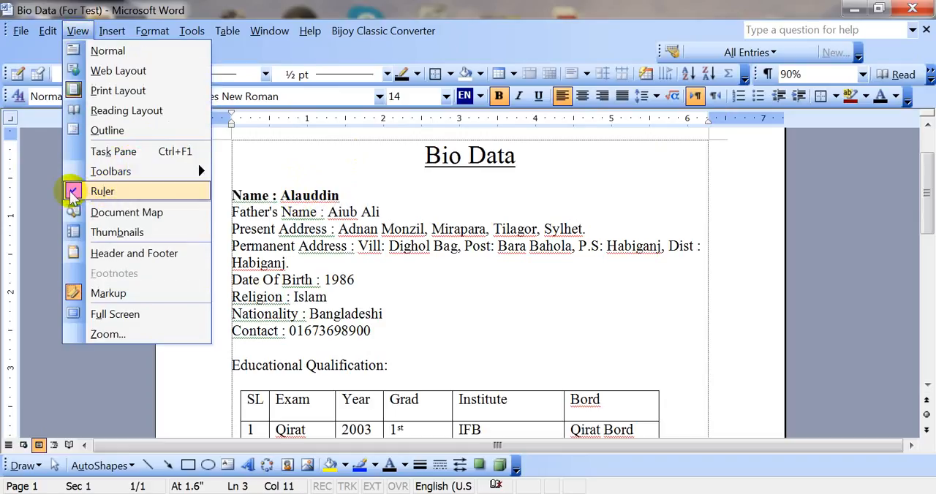
click(102, 191)
scroll(443, 313, up, 2)
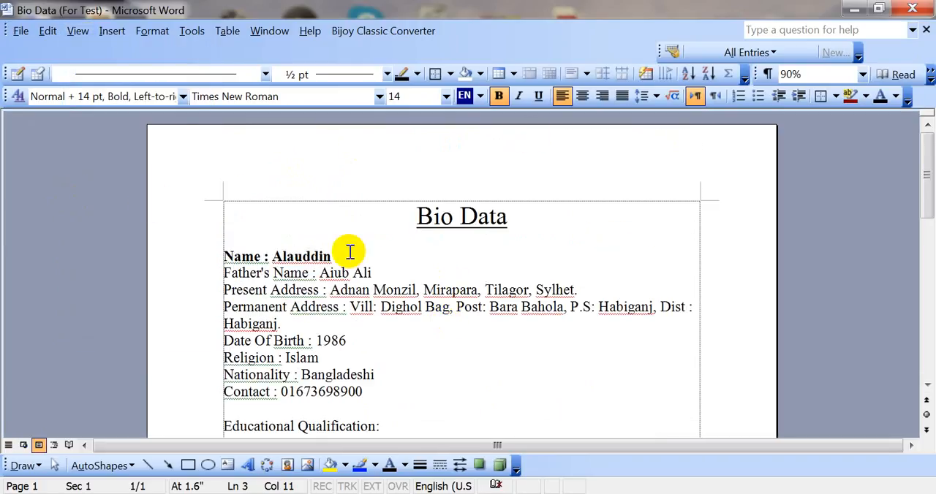
scroll(324, 215, down, 2)
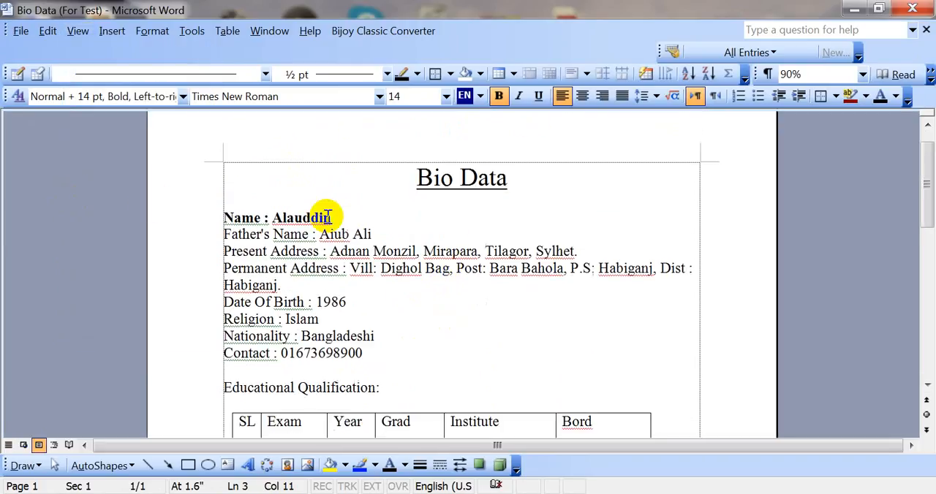
Show the ruler again.
click(73, 37)
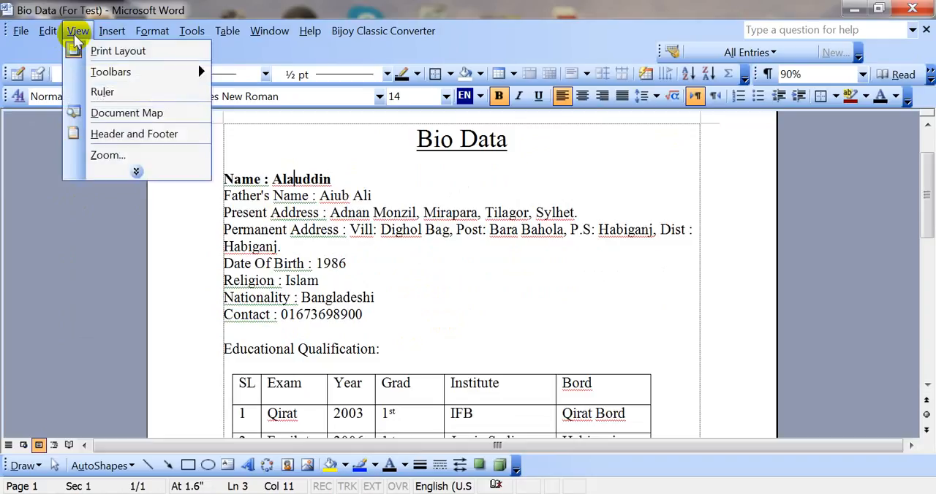
click(135, 173)
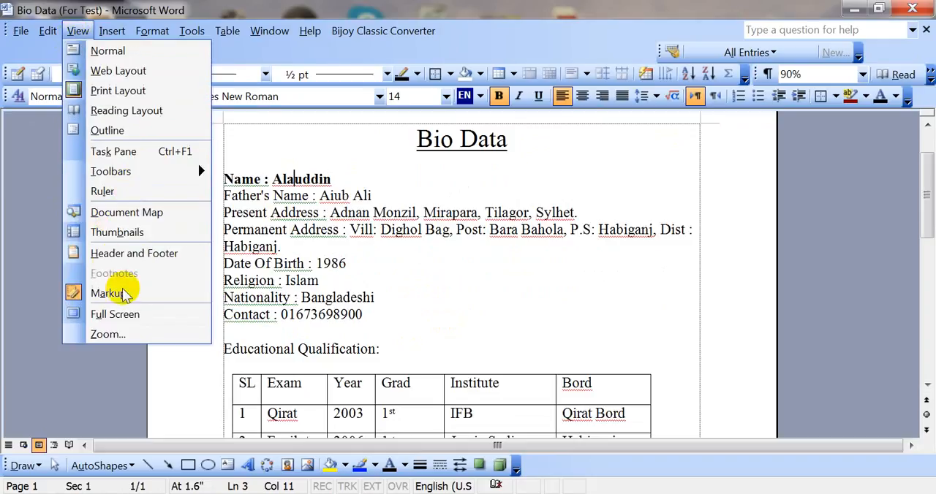
click(473, 226)
click(472, 228)
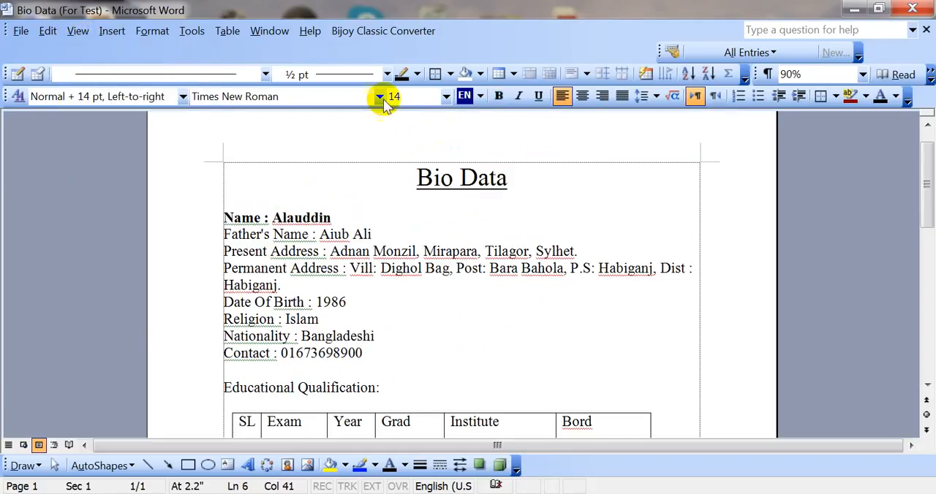
click(80, 31)
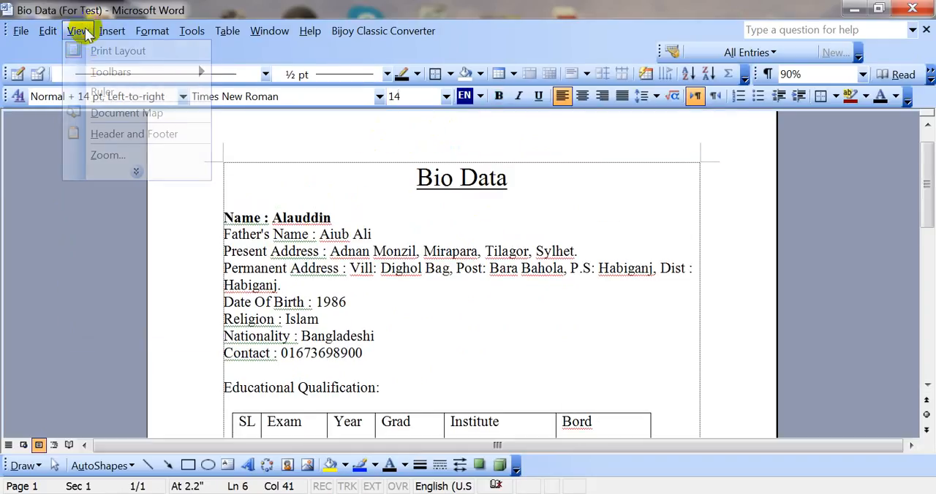
click(134, 171)
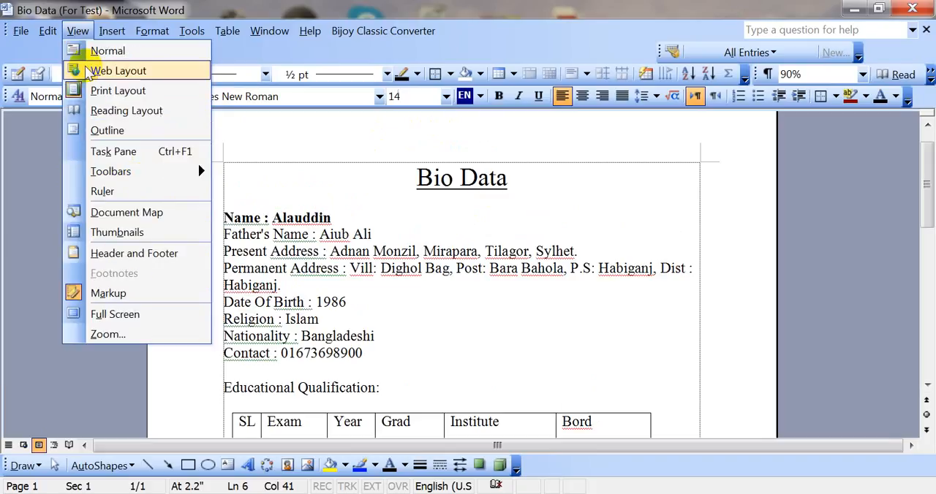
click(99, 194)
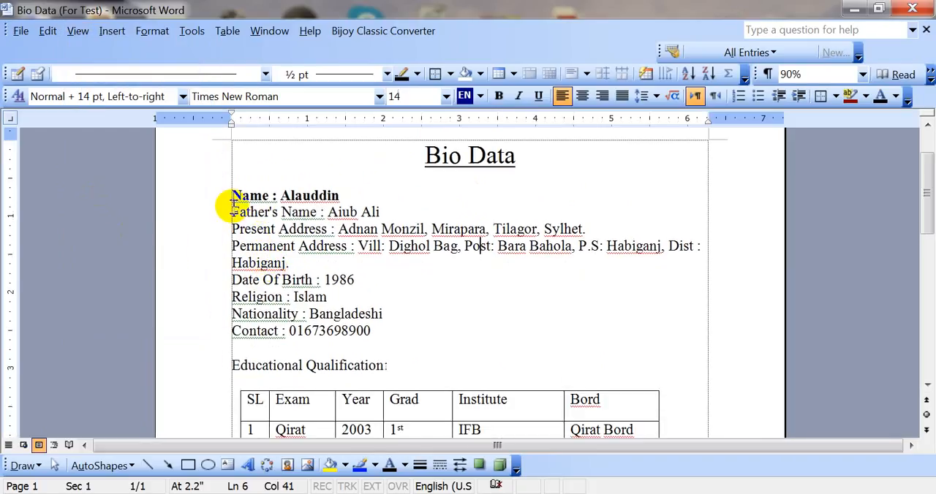
Select the personal details from the Name line through the Contact line and set a left tab stop at about 2.15 inches.
drag(234, 193, 373, 333)
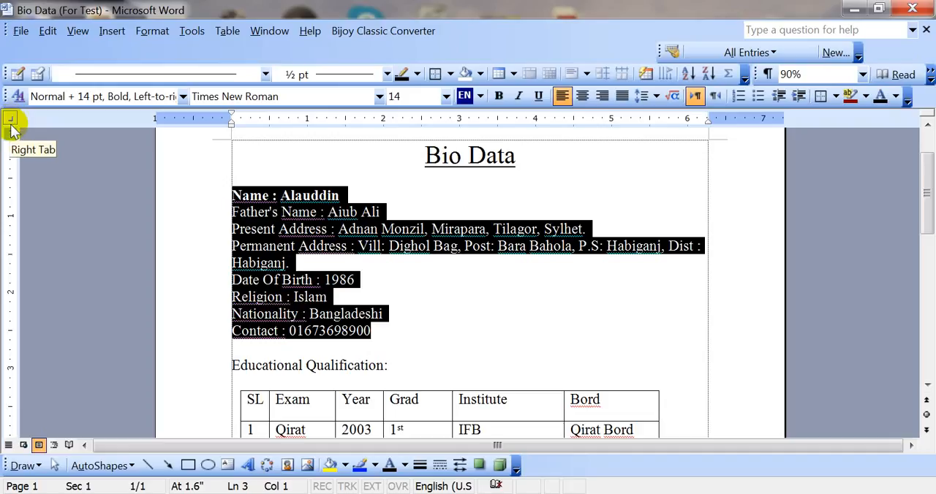
click(11, 126)
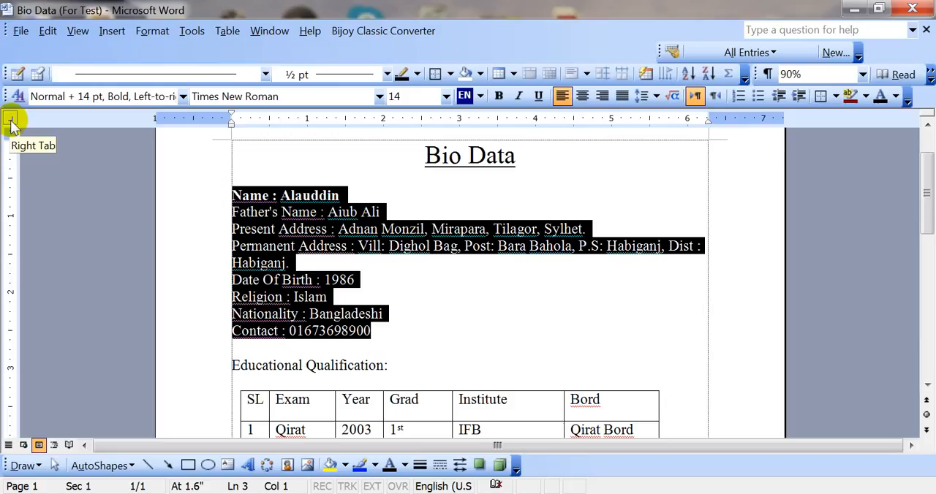
click(11, 126)
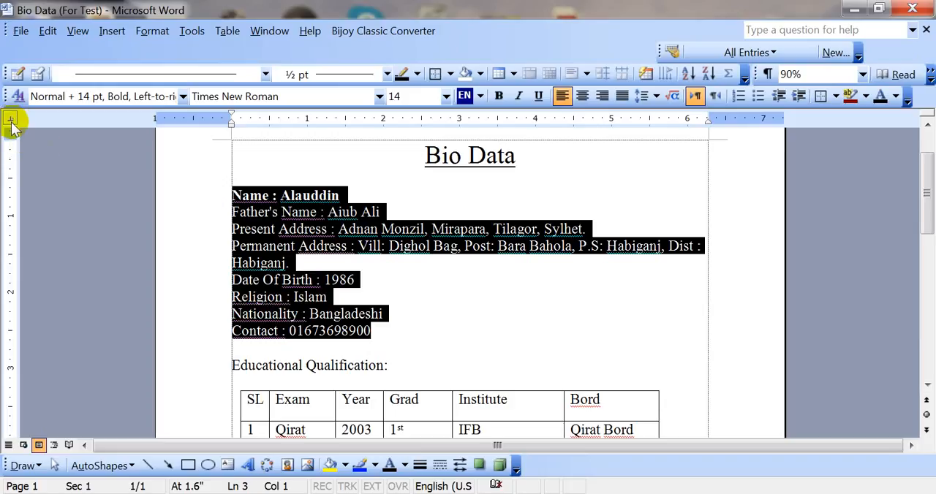
click(11, 124)
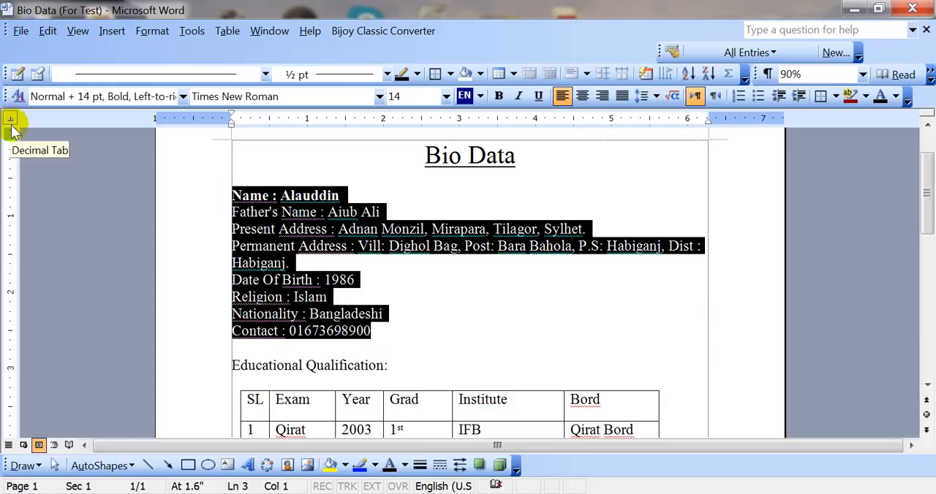
click(11, 126)
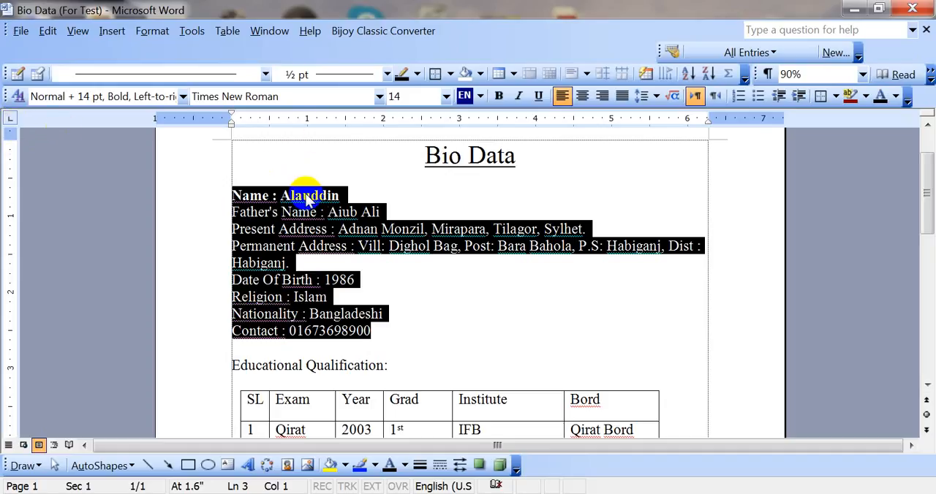
click(12, 120)
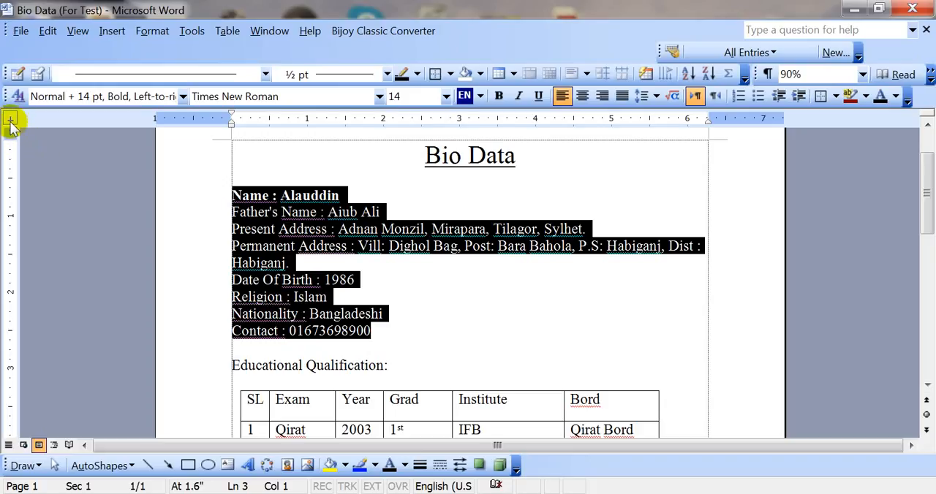
click(13, 121)
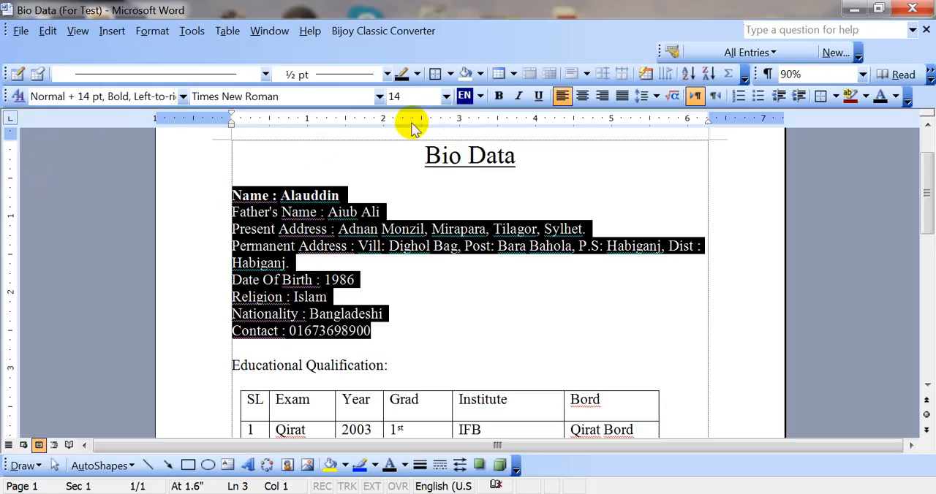
click(383, 119)
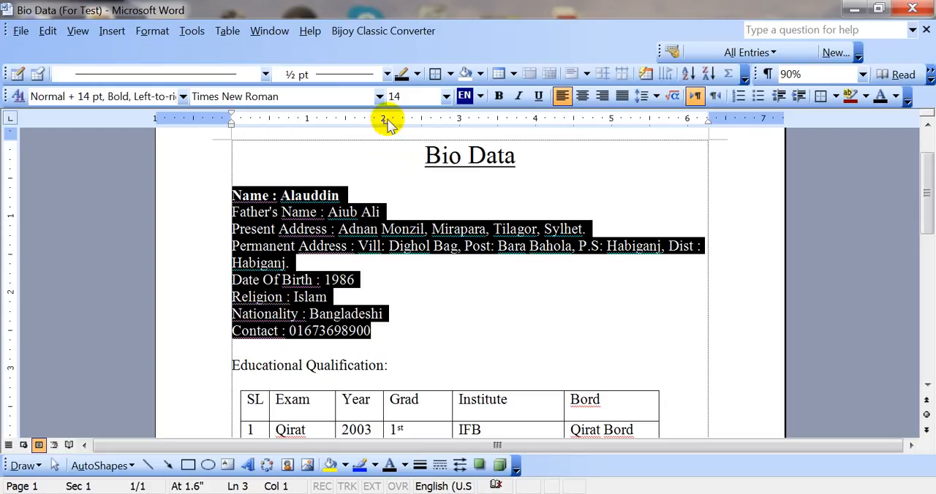
mouse_move(386, 121)
mouse_down()
mouse_move(403, 121)
mouse_move(395, 124)
mouse_up()
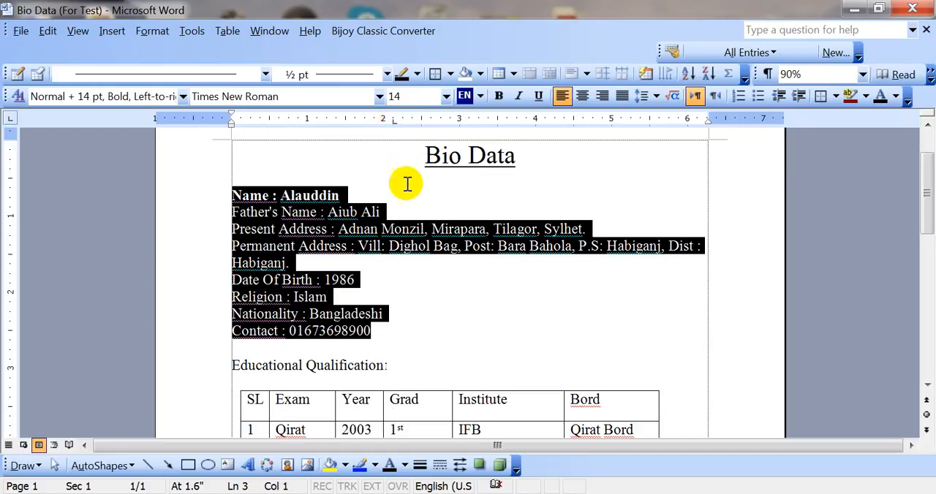
click(327, 230)
Insert a tab before the colon in the Name, Father's Name and Present Address lines to align them at the tab stop.
scroll(365, 190, up, 2)
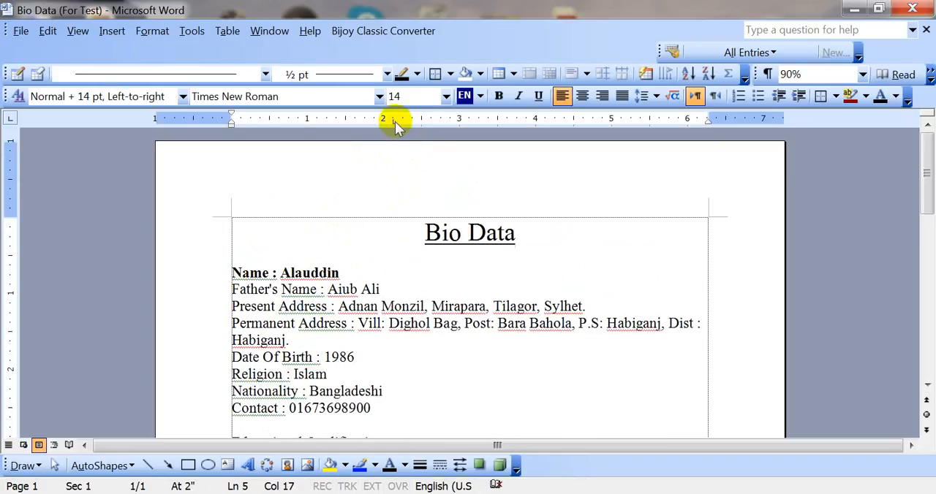
scroll(336, 232, down, 1)
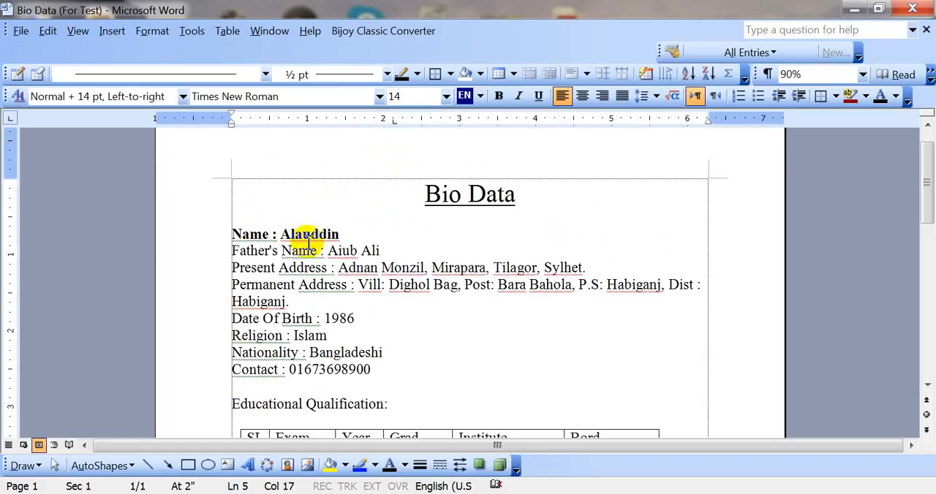
click(274, 233)
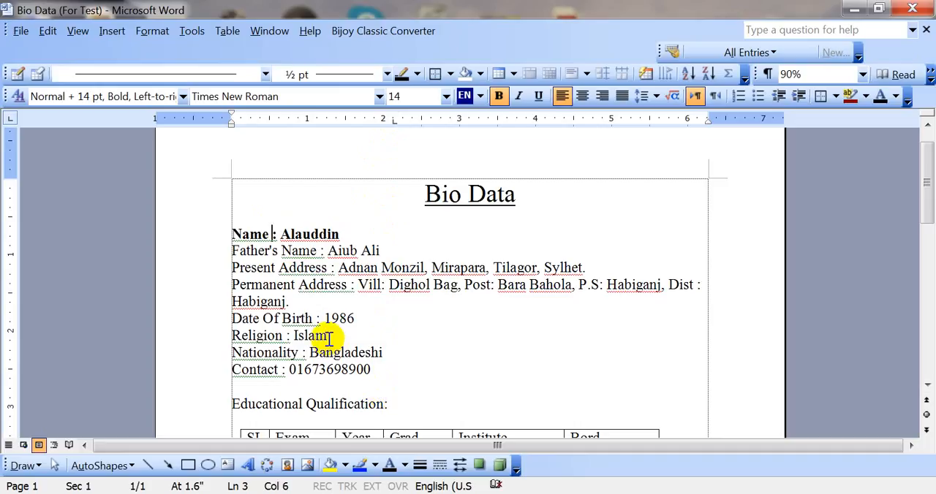
key(Tab)
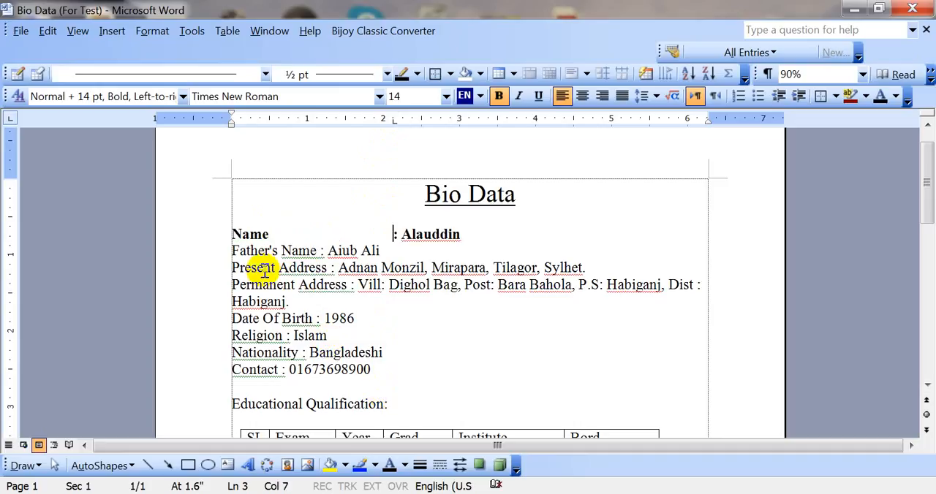
click(322, 250)
key(Right)
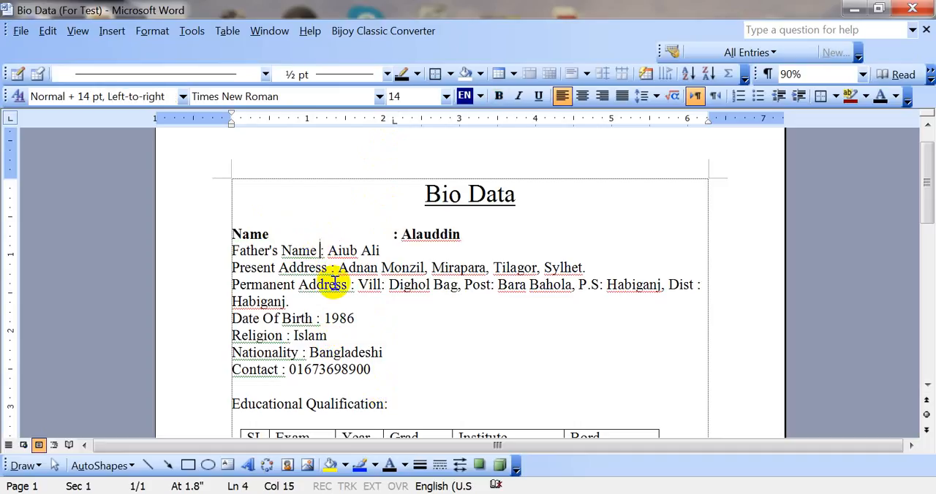
key(Tab)
click(328, 268)
key(Right)
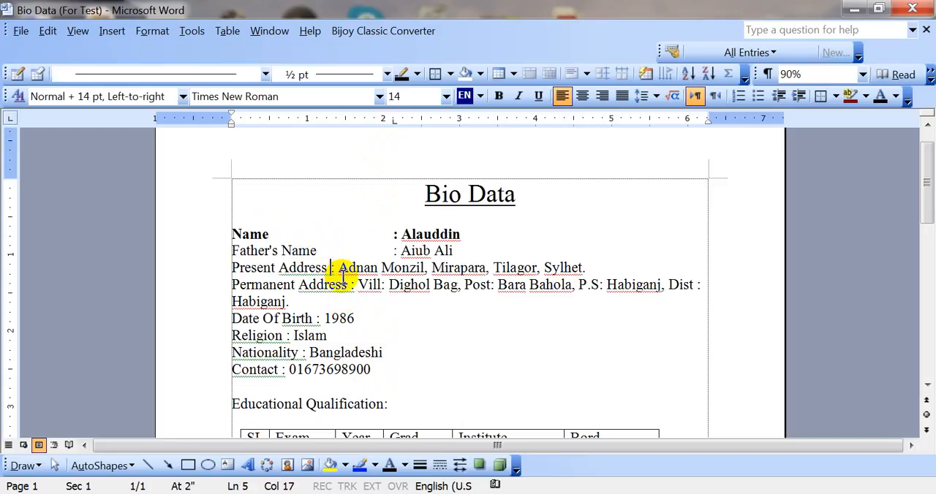
key(Tab)
Insert a tab before the Permanent Address colon and another before its wrapped Dist part to align both at the tab stop.
click(347, 285)
key(Right)
key(Tab)
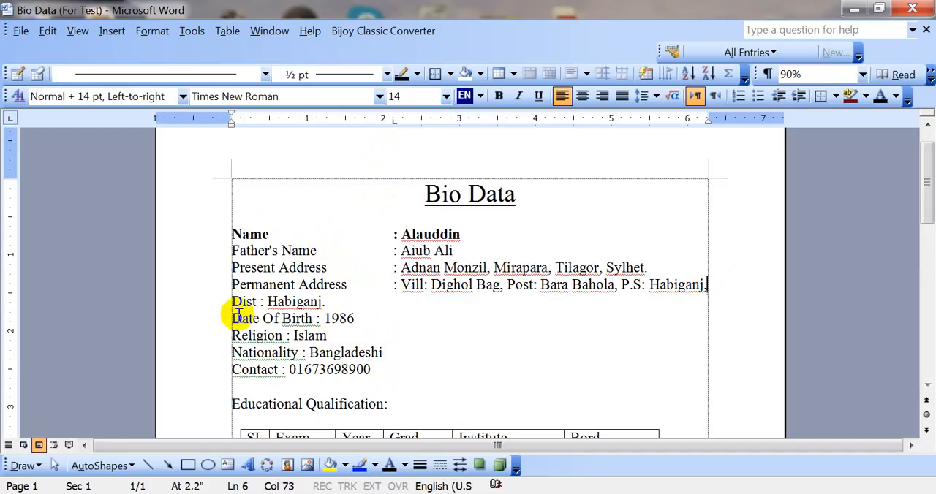
click(715, 285)
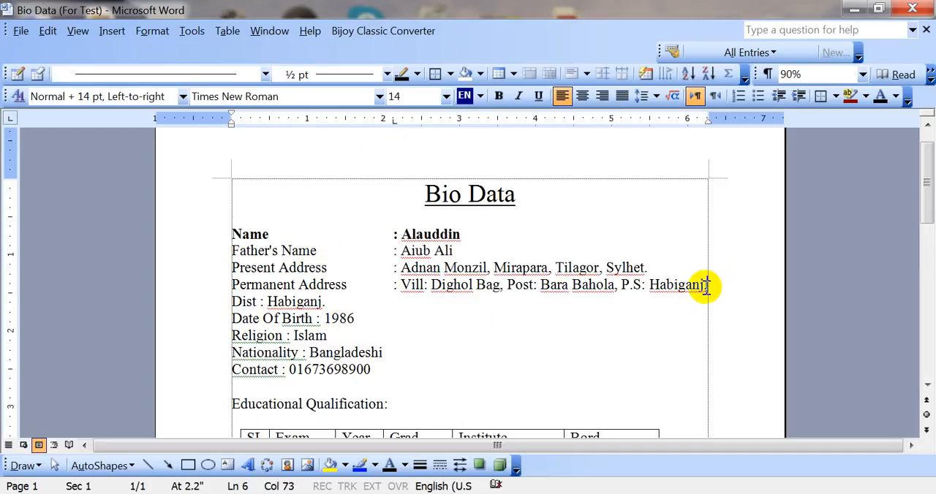
key(Tab)
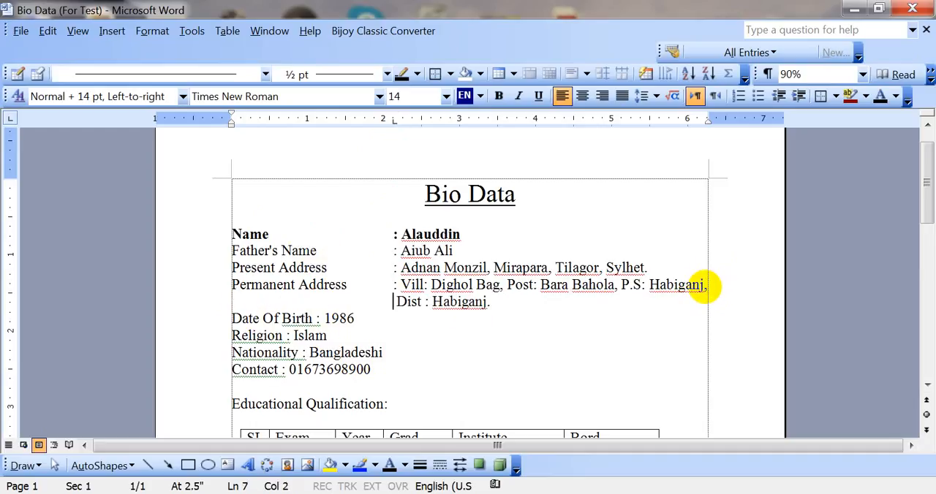
Insert a tab before the colon in the Date Of Birth, Religion, Nationality and Contact lines to align them at the tab stop.
click(320, 318)
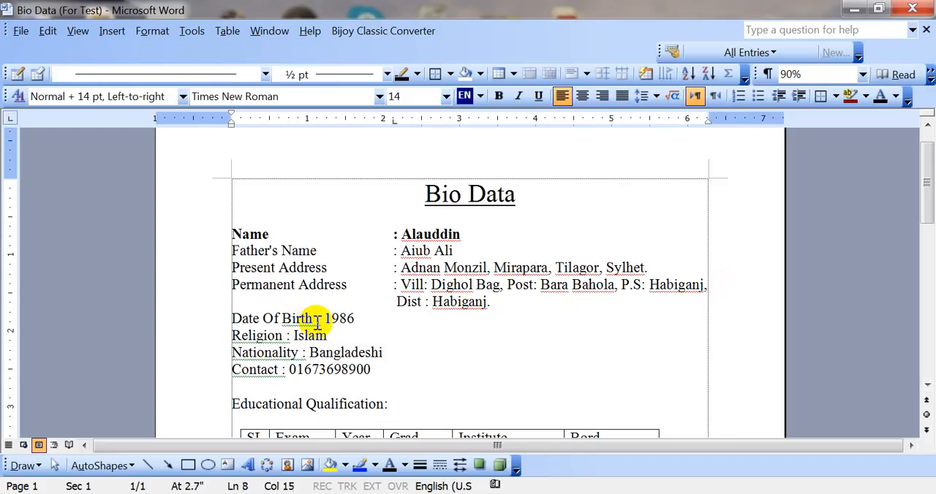
key(Tab)
click(287, 336)
key(Tab)
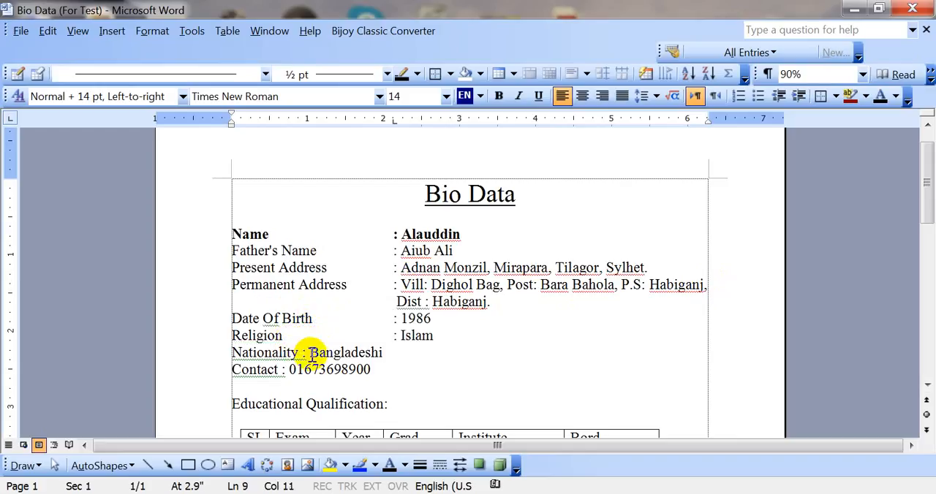
click(305, 355)
click(313, 357)
key(Tab)
click(280, 371)
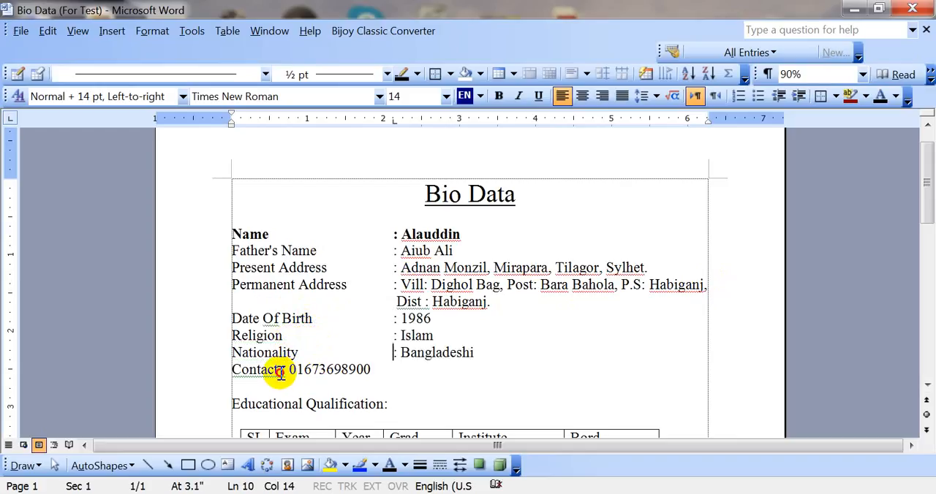
key(Tab)
Remove the extra space before the Contact line's colon and reinsert its tab so it aligns with the lines above.
scroll(351, 344, down, 2)
scroll(406, 343, up, 2)
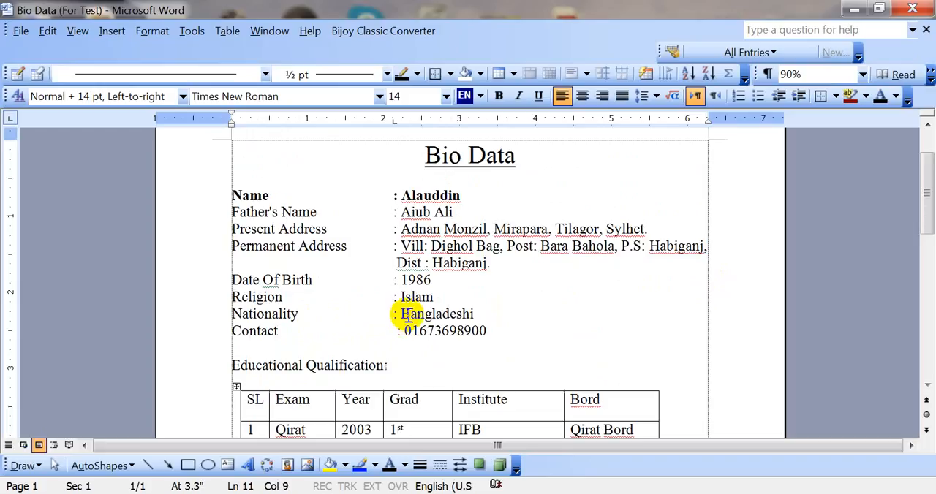
scroll(409, 375, down, 8)
scroll(458, 292, up, 3)
scroll(452, 264, up, 3)
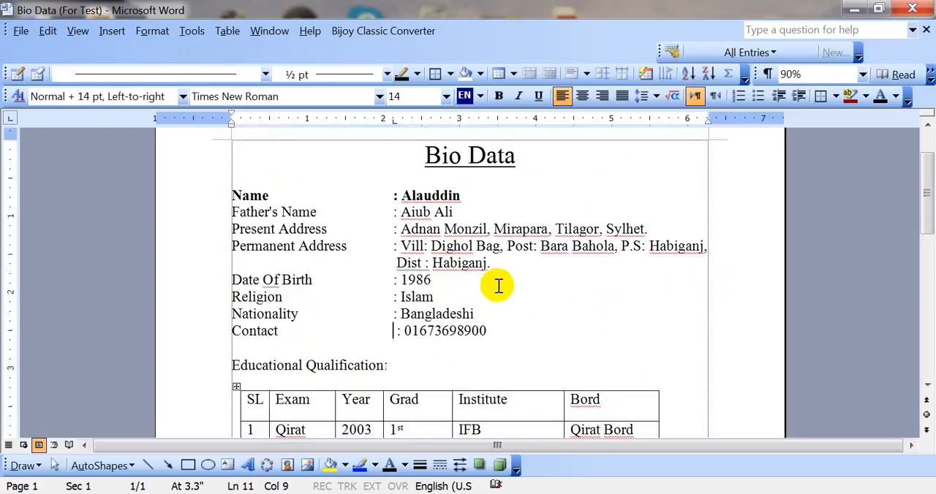
scroll(480, 305, up, 2)
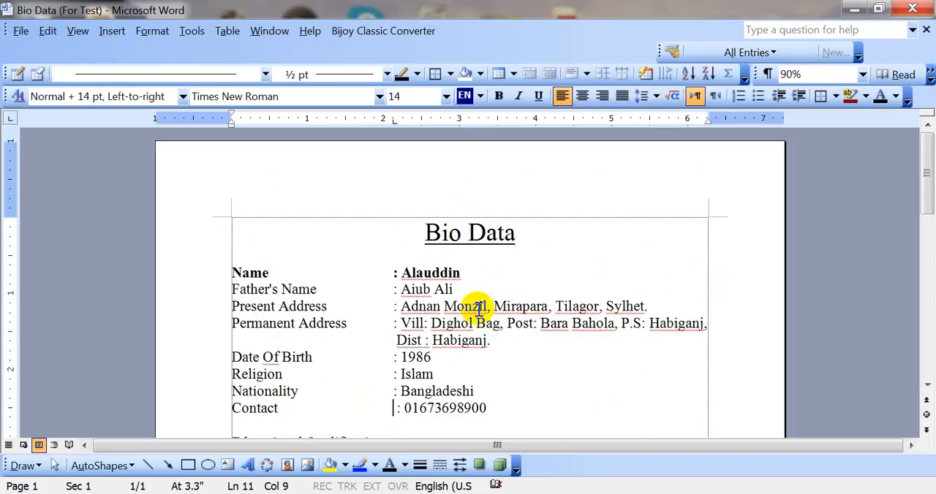
click(479, 408)
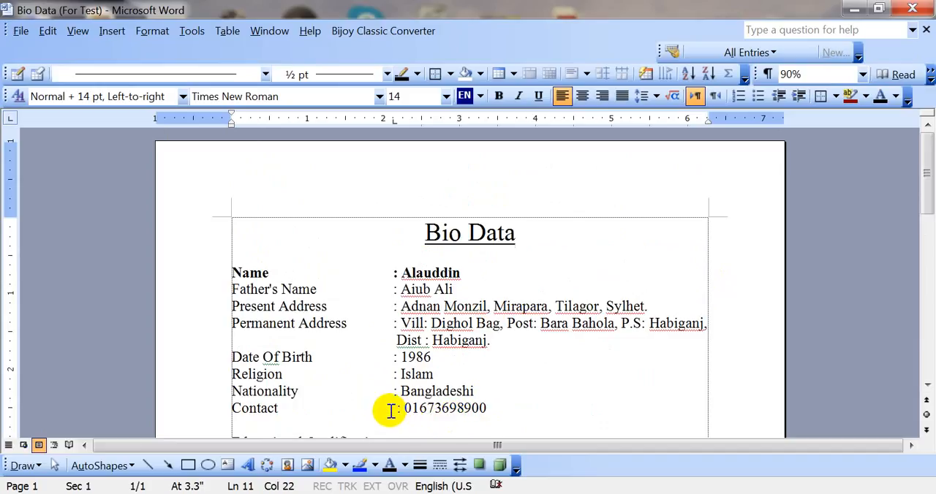
click(393, 409)
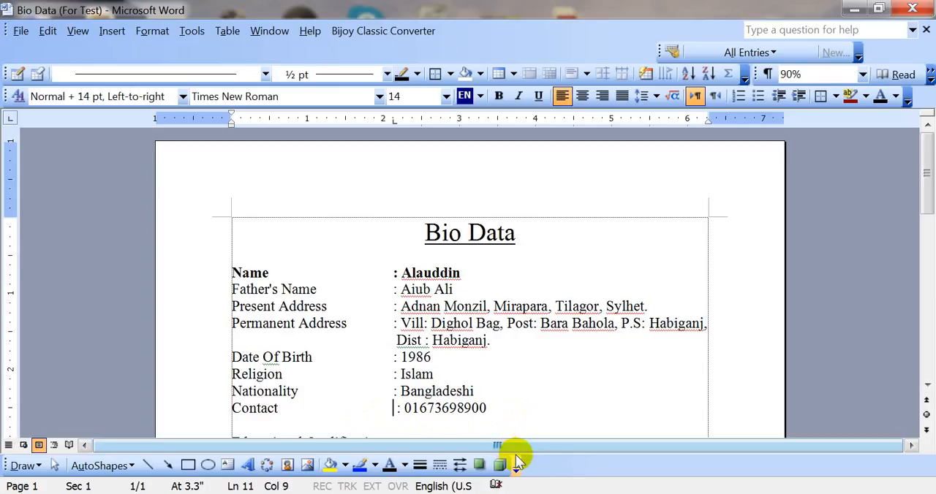
key(Right)
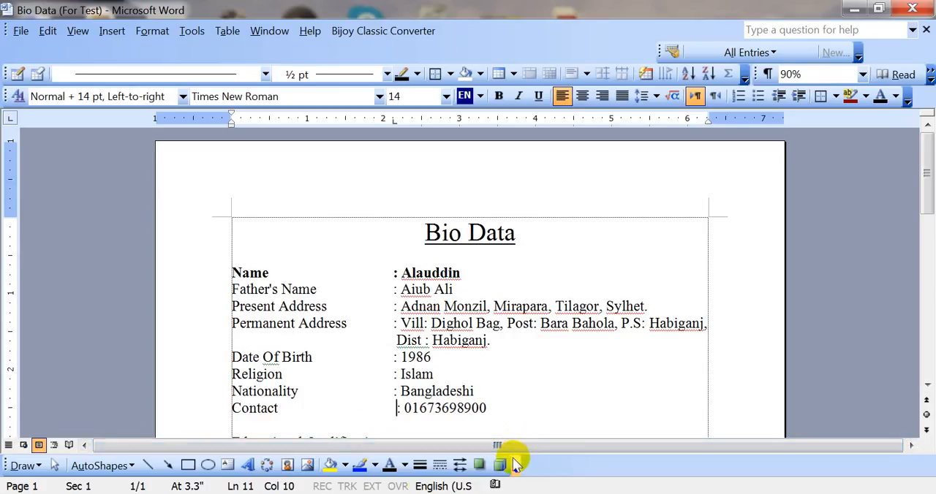
key(BackSpace)
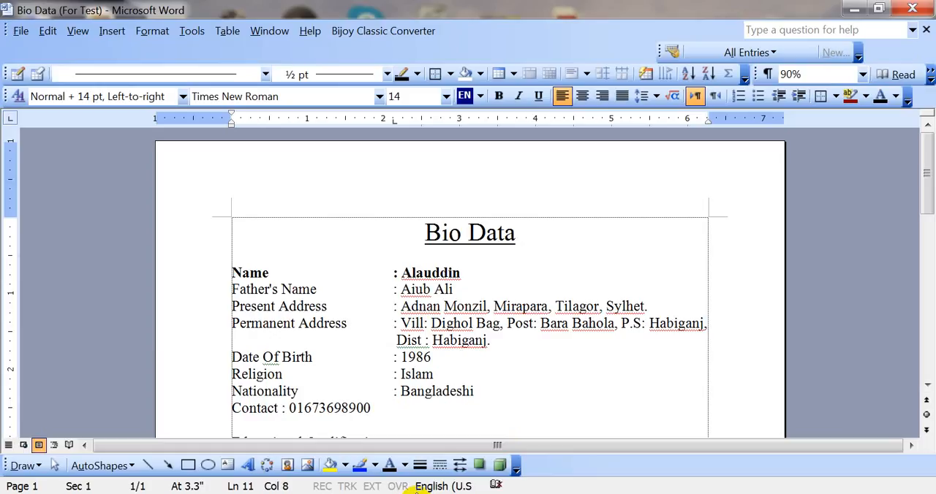
key(Tab)
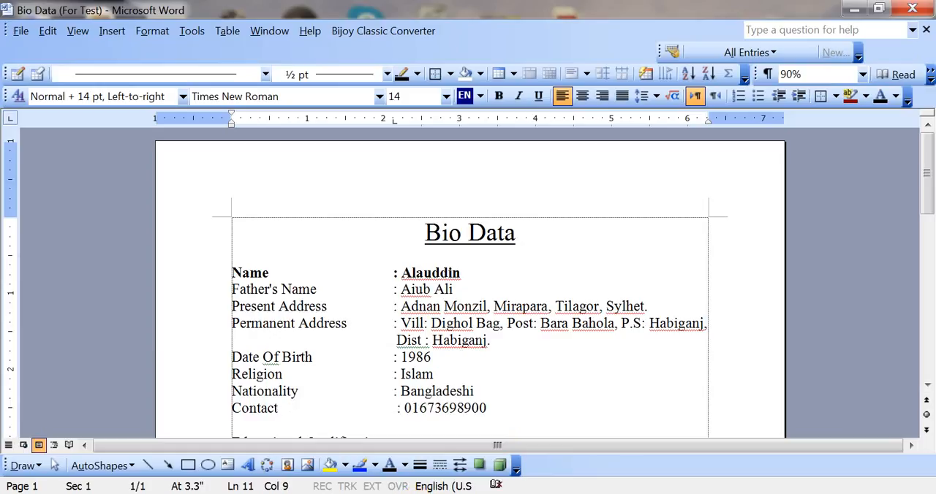
key(Delete)
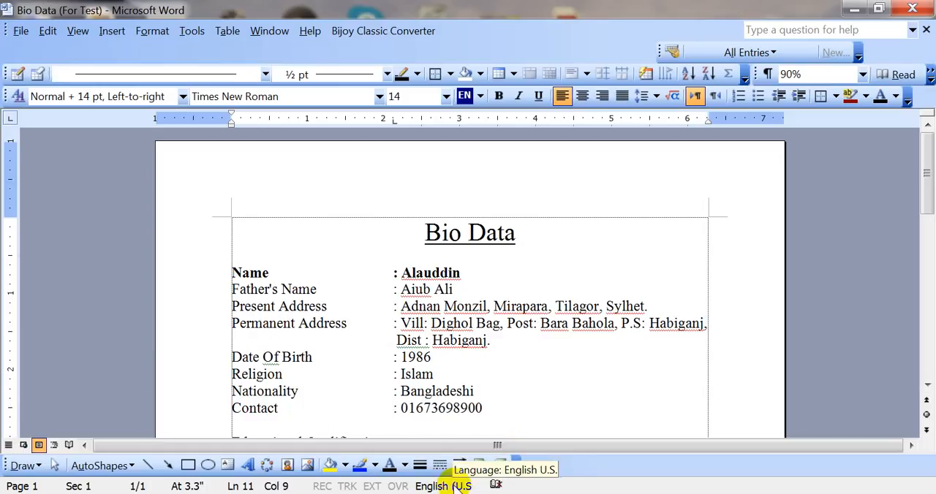
key(BackSpace)
key(Tab)
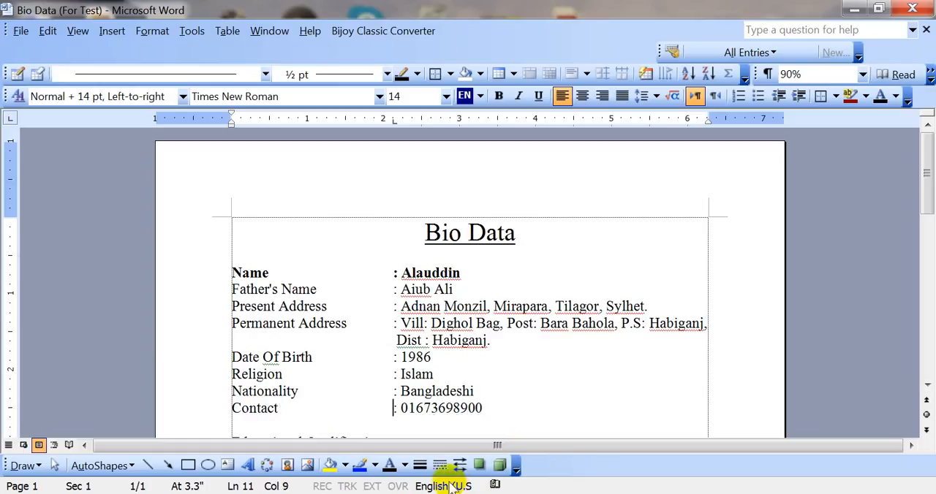
Save the document under its existing name.
scroll(417, 414, down, 3)
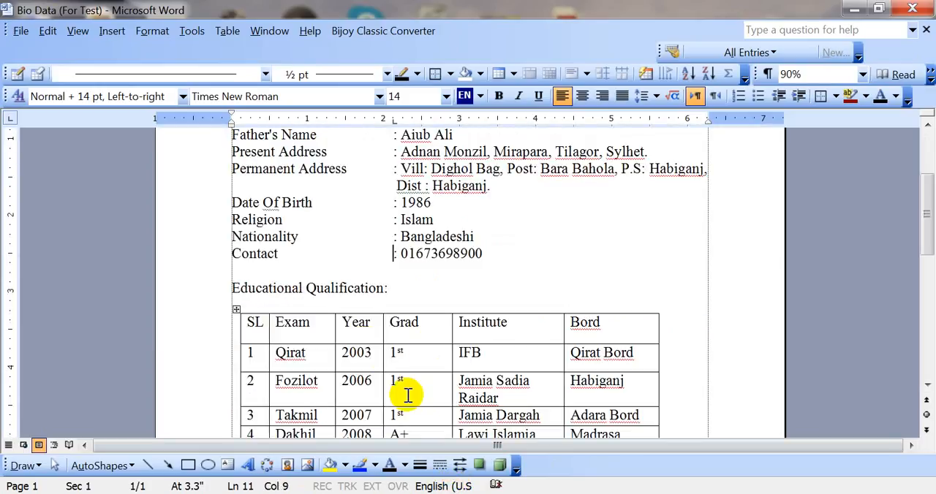
scroll(366, 310, up, 2)
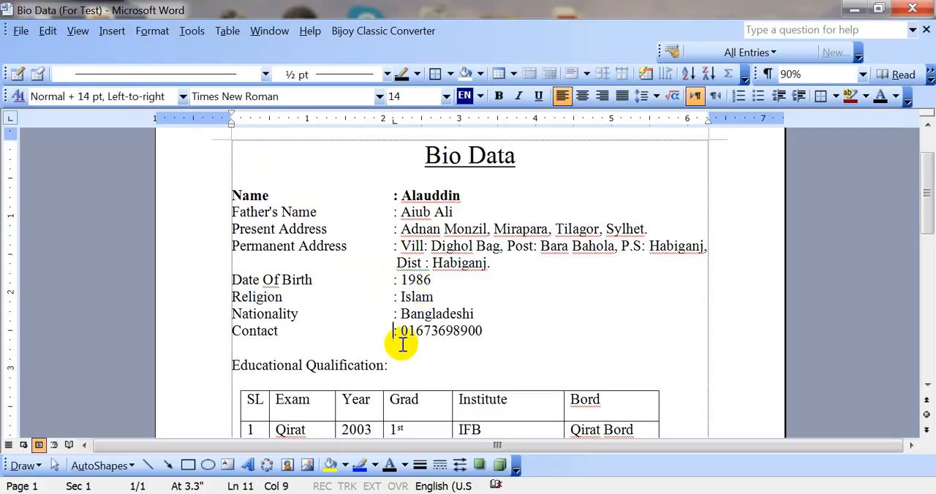
scroll(394, 332, down, 1)
scroll(376, 340, up, 1)
click(20, 32)
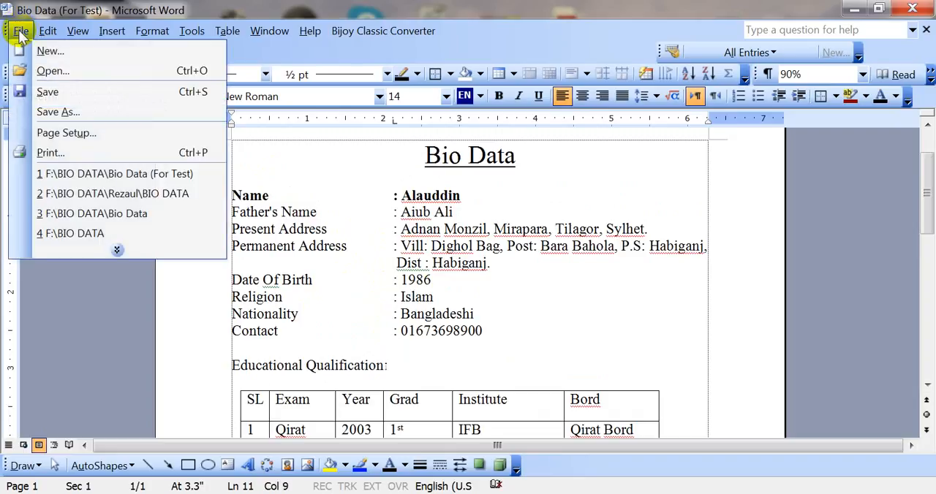
click(48, 92)
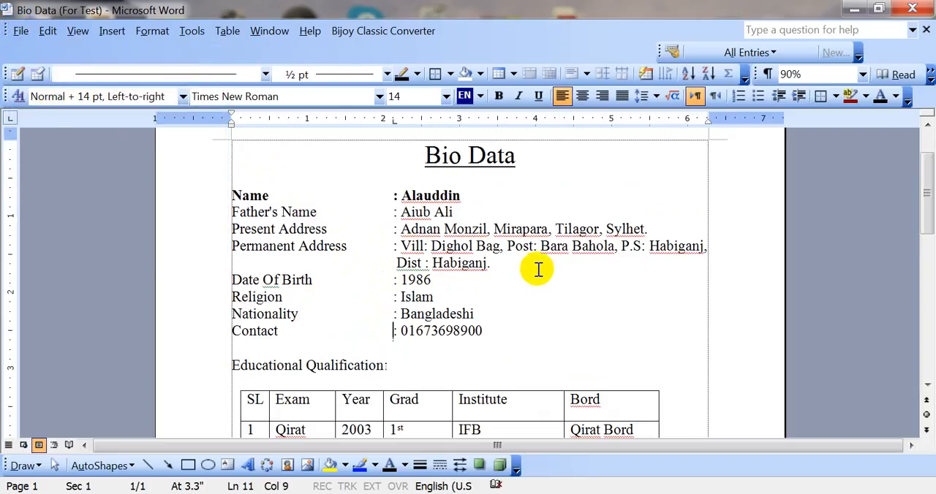
Look over the aligned personal details and the Educational Qualification table.
scroll(532, 270, down, 2)
scroll(475, 272, down, 2)
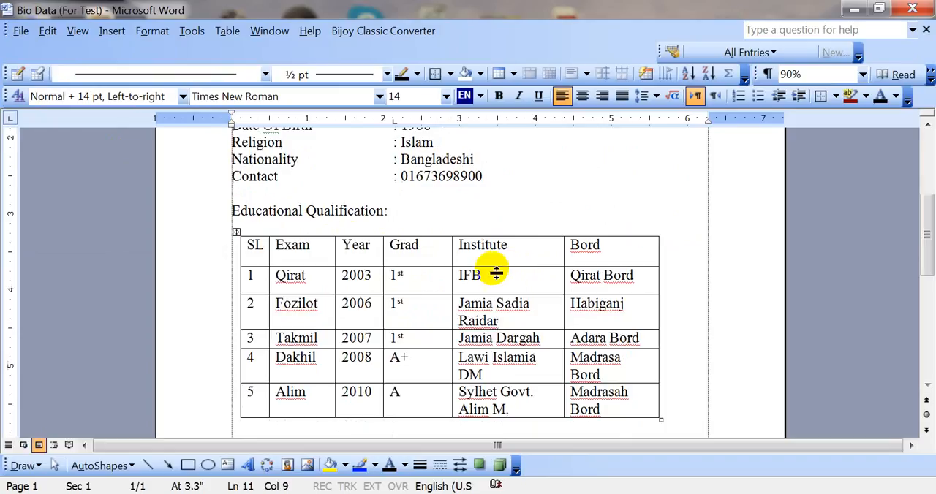
click(376, 229)
scroll(374, 245, up, 1)
double_click(372, 232)
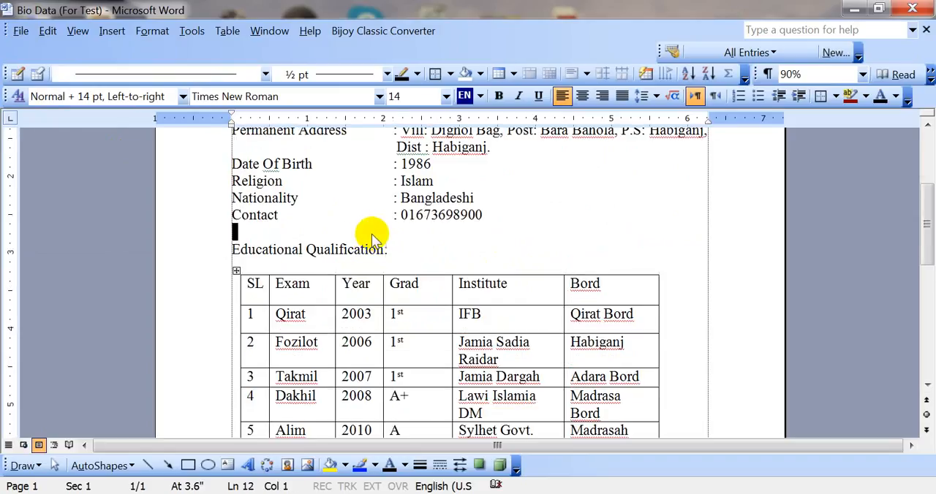
scroll(358, 249, up, 2)
click(345, 261)
scroll(329, 296, up, 3)
scroll(419, 270, down, 3)
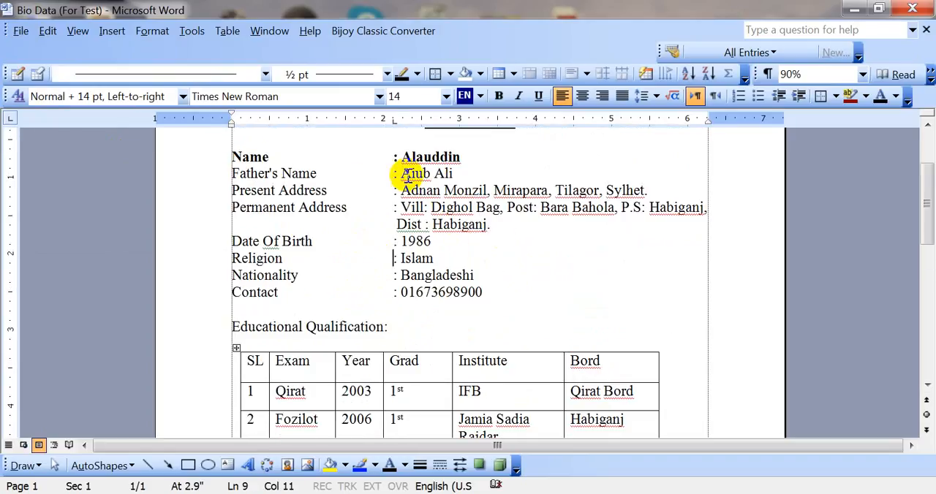
scroll(380, 274, up, 2)
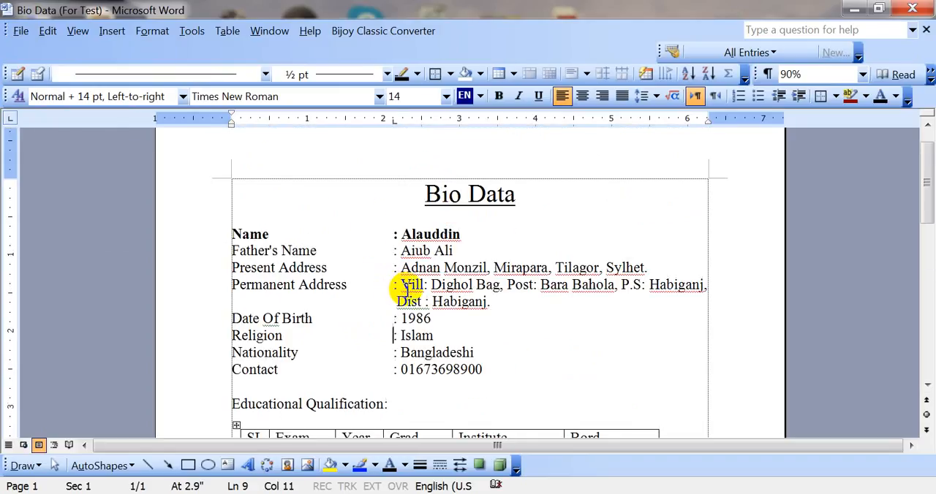
scroll(404, 289, down, 3)
scroll(397, 249, up, 3)
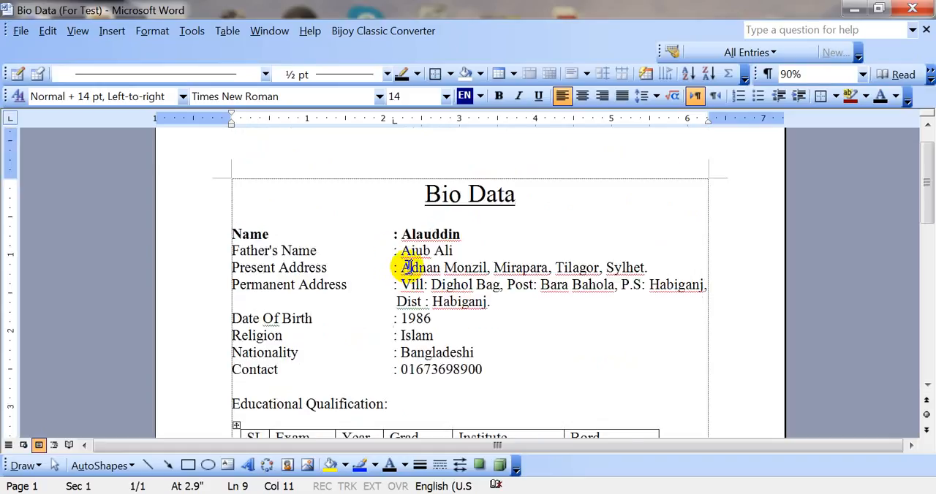
click(406, 268)
Open a new blank document and close it again.
click(20, 32)
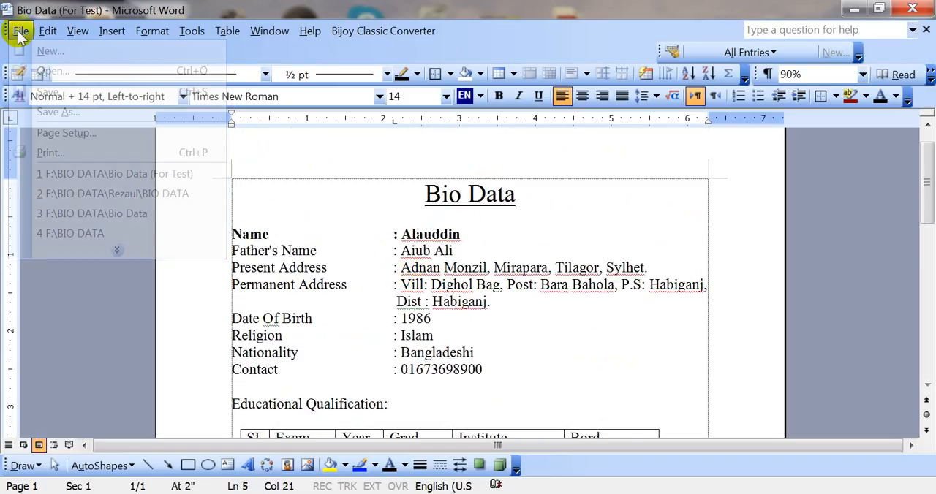
click(48, 50)
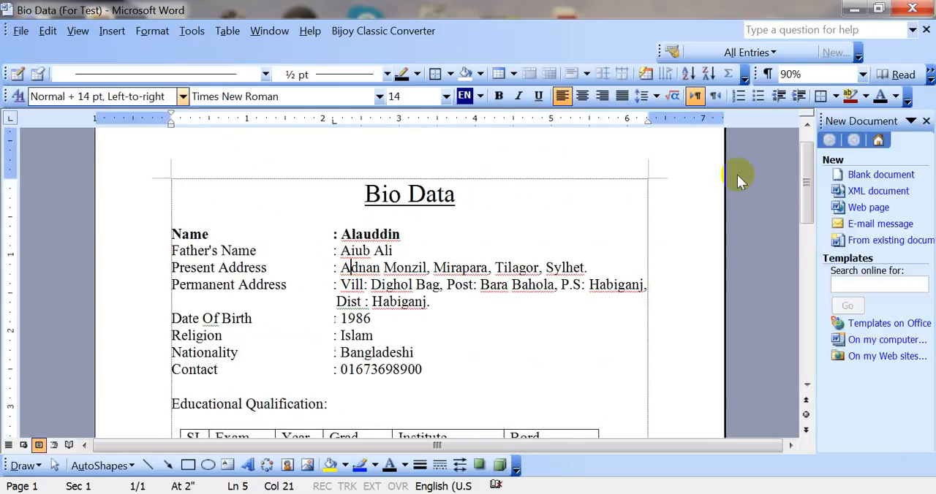
click(845, 175)
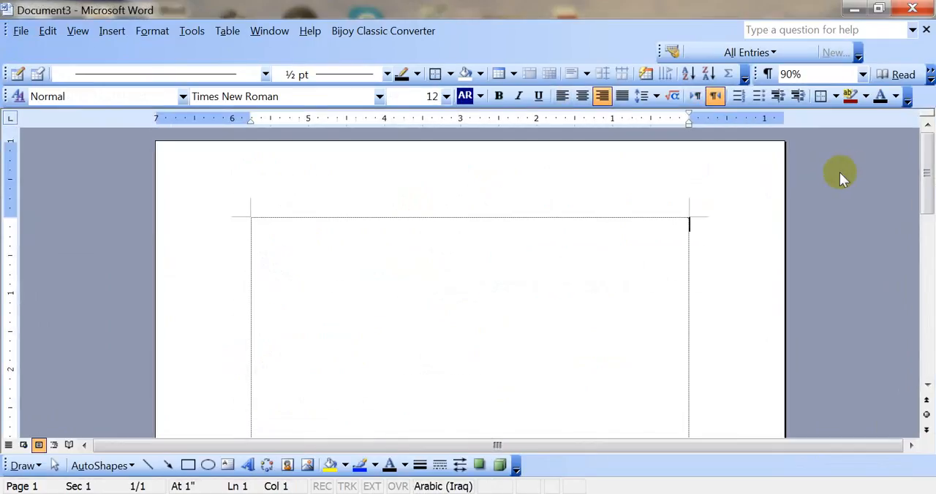
click(926, 29)
click(305, 231)
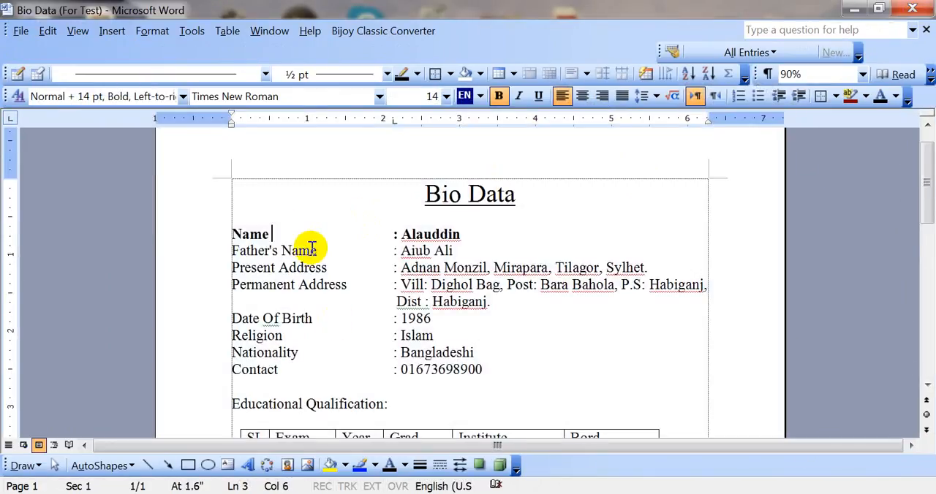
scroll(409, 292, down, 1)
triple_click(480, 299)
scroll(383, 345, down, 1)
scroll(409, 307, up, 2)
click(441, 268)
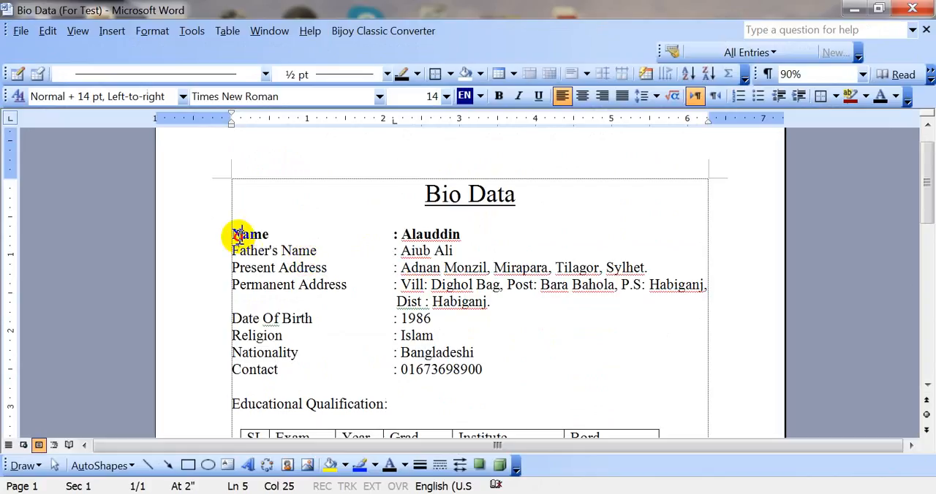
Set the line spacing of the personal details from Name through Contact to 1.5 lines.
drag(232, 234, 429, 316)
click(430, 318)
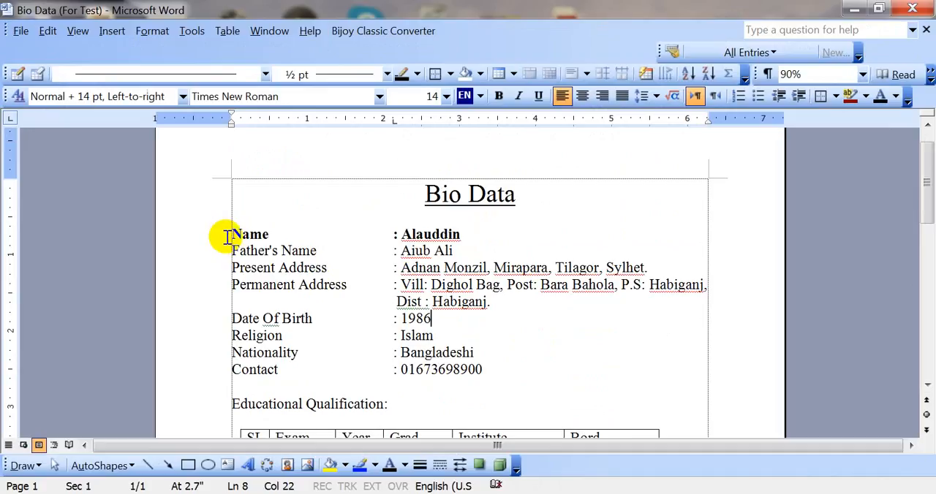
drag(231, 234, 482, 370)
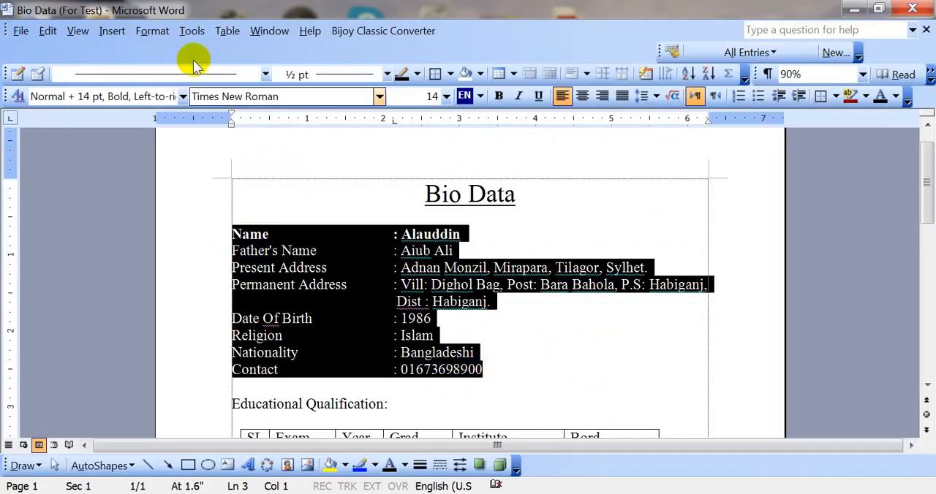
click(152, 35)
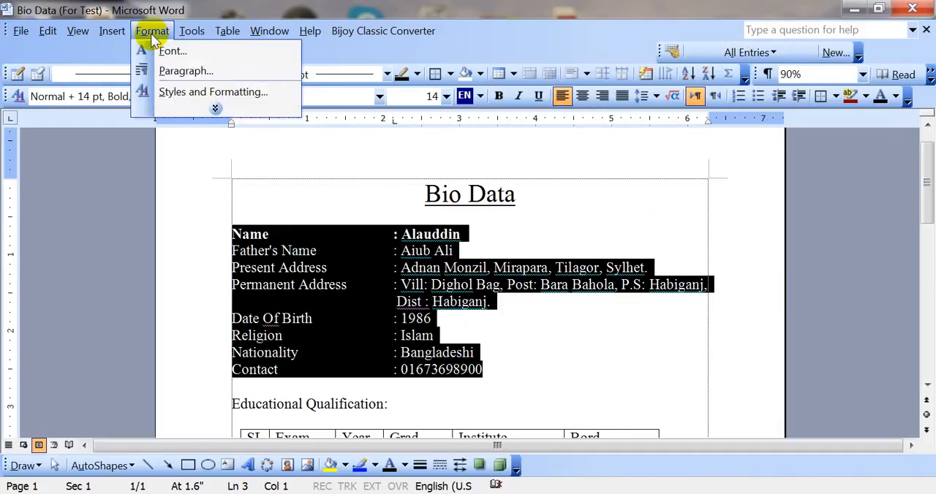
click(175, 73)
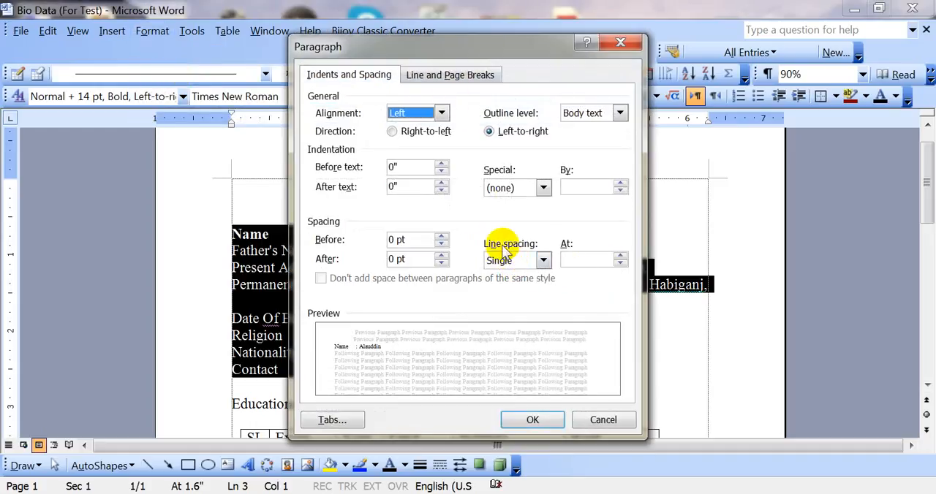
click(542, 261)
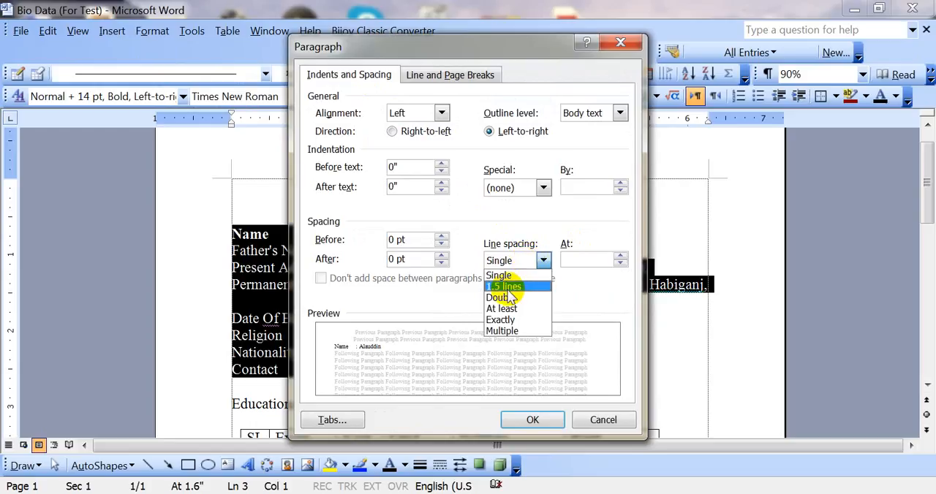
click(514, 287)
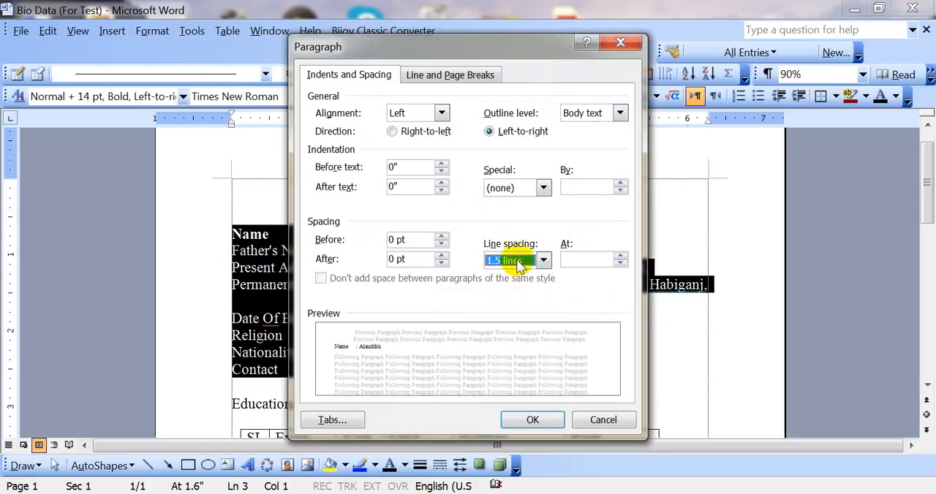
click(508, 261)
click(514, 263)
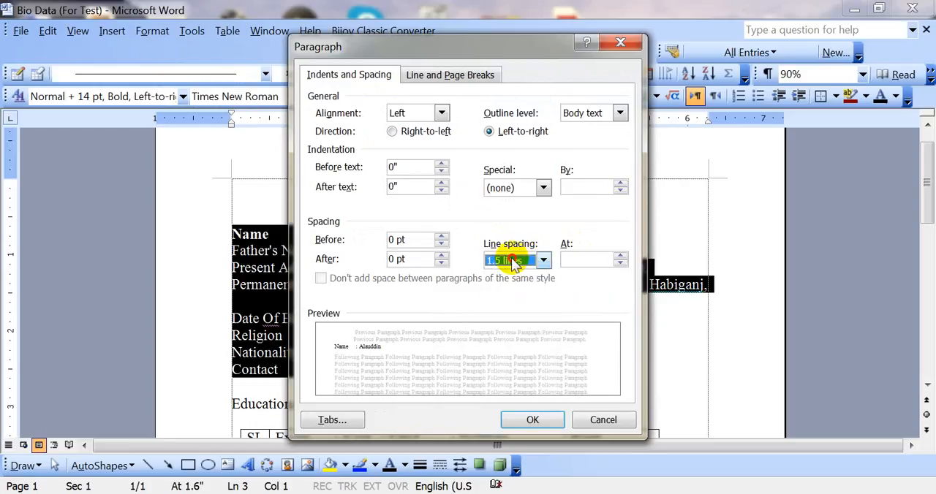
click(514, 263)
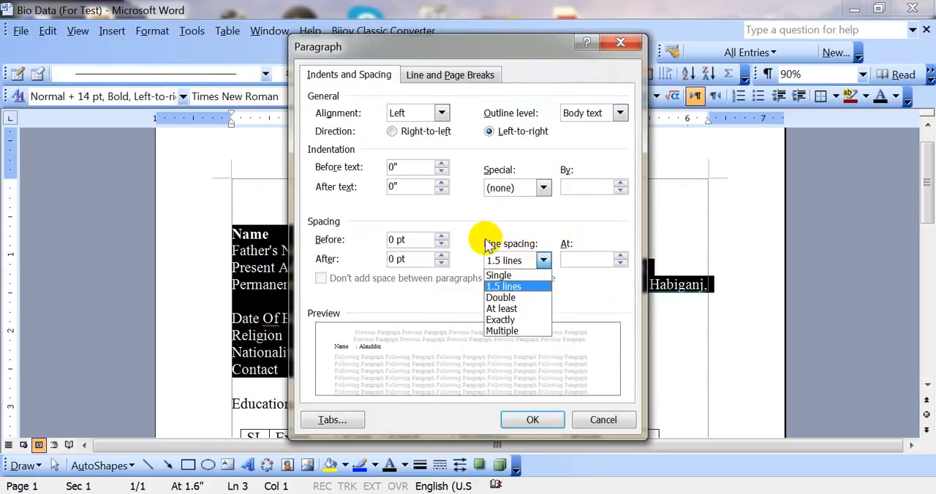
click(505, 289)
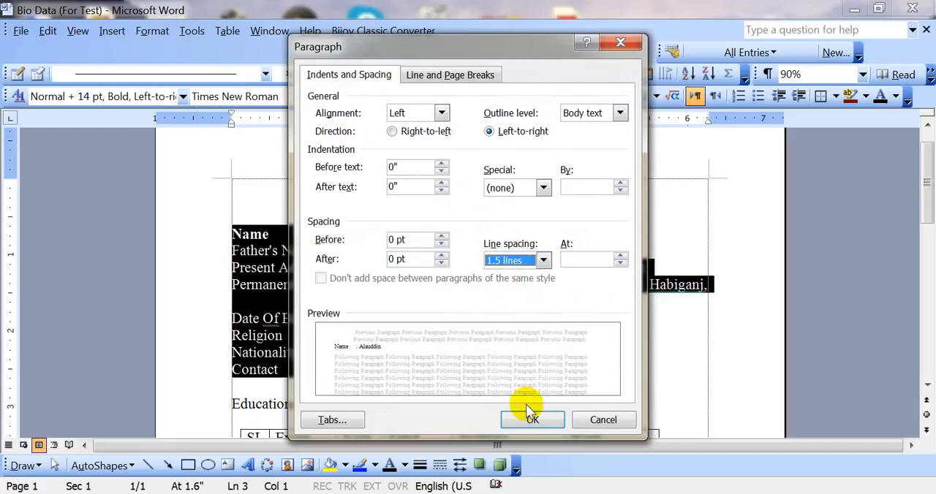
click(532, 420)
click(471, 285)
Examine the spacing of the personal details and the layout of the whole Bio Data page.
scroll(474, 288, down, 2)
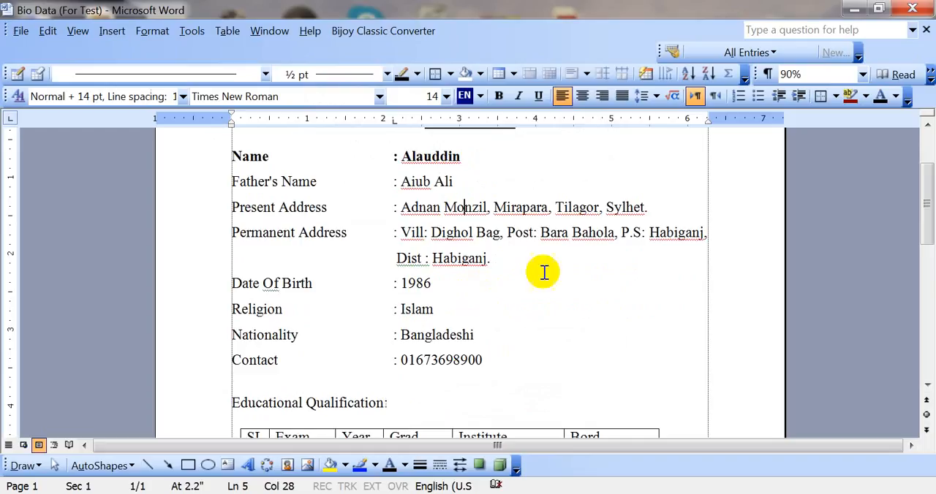
scroll(590, 256, down, 4)
scroll(589, 258, down, 2)
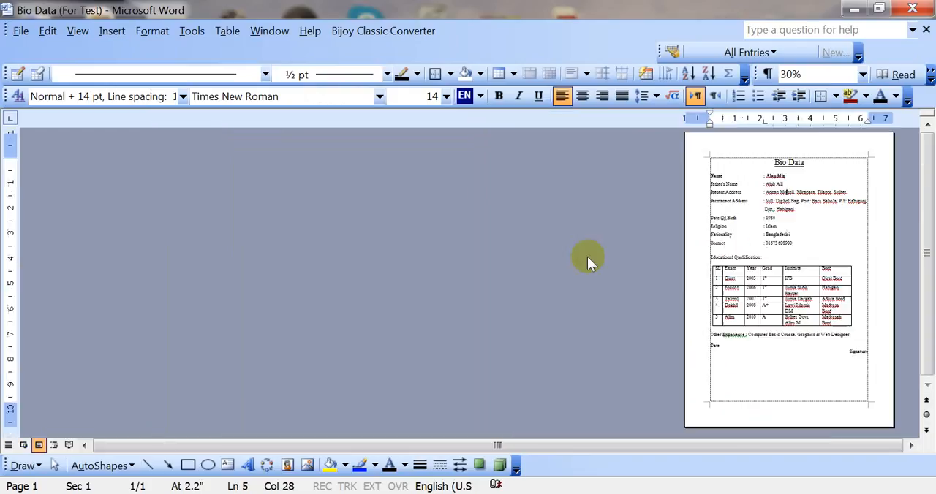
scroll(591, 261, up, 4)
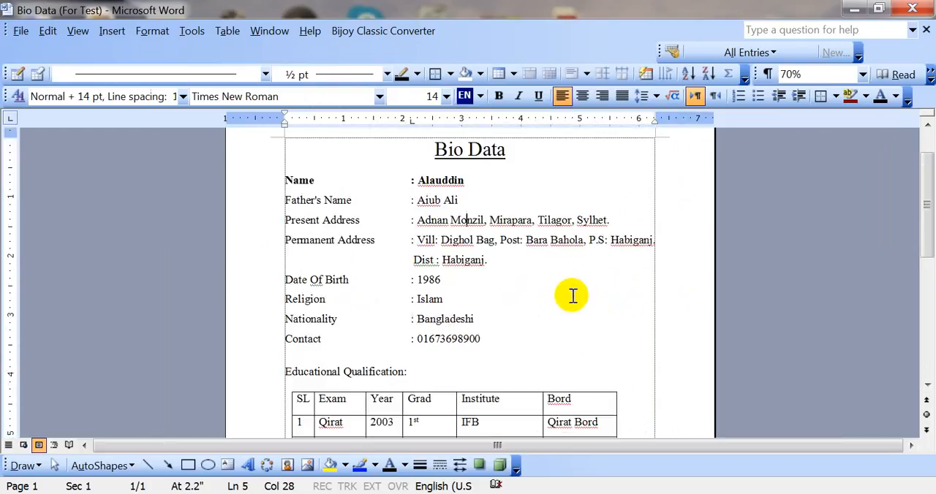
scroll(581, 366, up, 1)
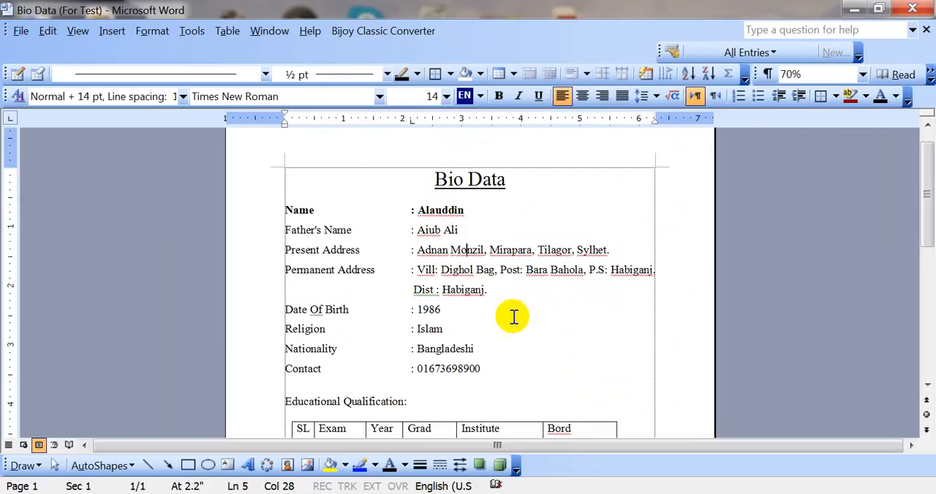
scroll(482, 293, down, 2)
scroll(424, 259, up, 2)
drag(284, 209, 488, 376)
scroll(488, 355, down, 3)
click(412, 295)
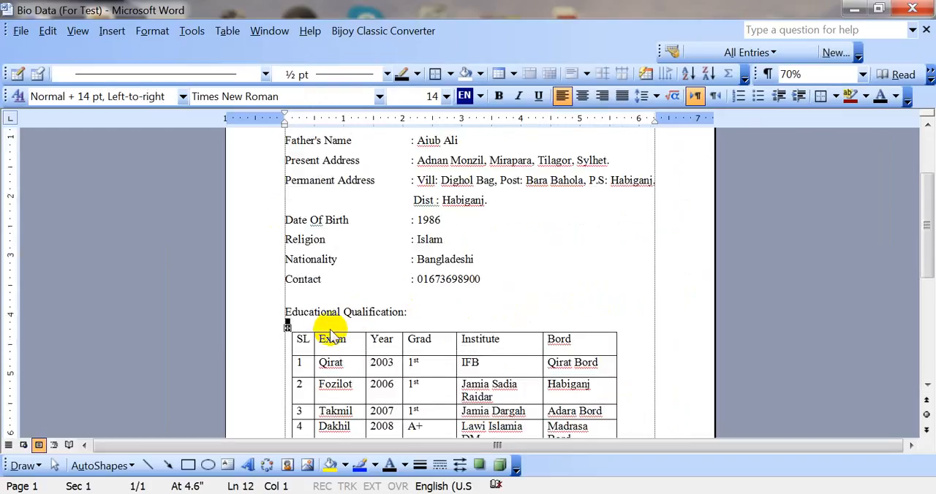
scroll(331, 335, down, 2)
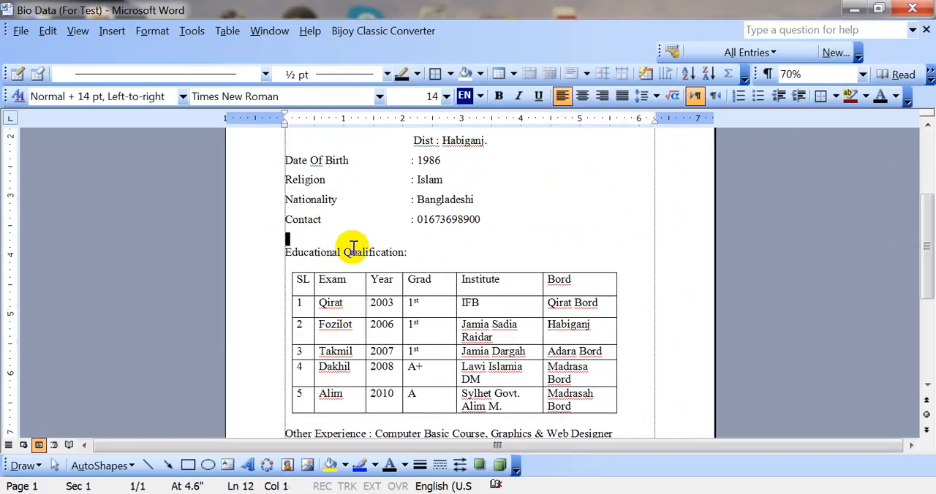
Examine the Educational Qualification heading, its table's width and row layout, and the lines below the table.
click(380, 253)
drag(290, 252, 420, 253)
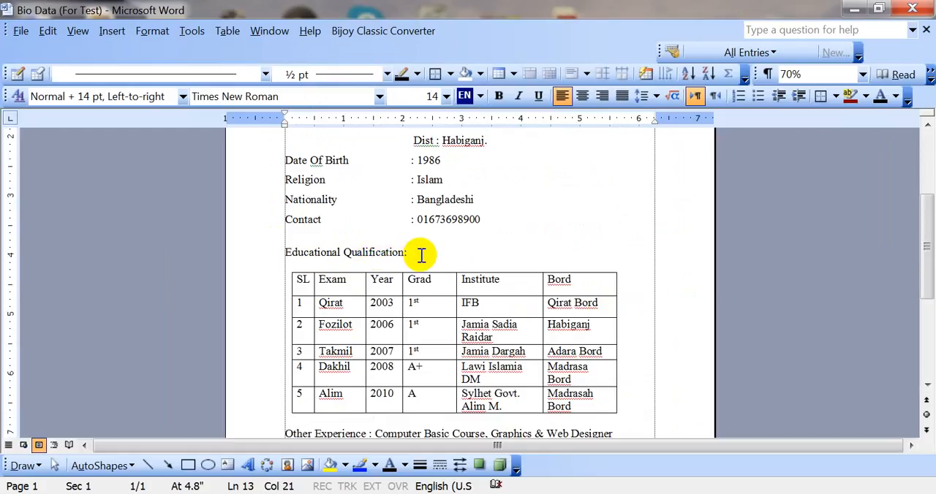
scroll(417, 249, down, 2)
click(475, 217)
click(474, 205)
scroll(453, 253, up, 2)
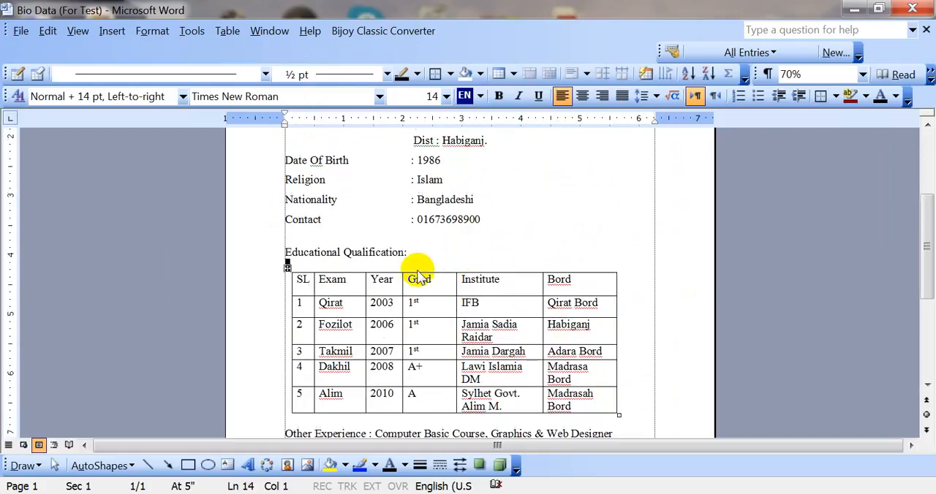
click(417, 260)
scroll(475, 278, down, 2)
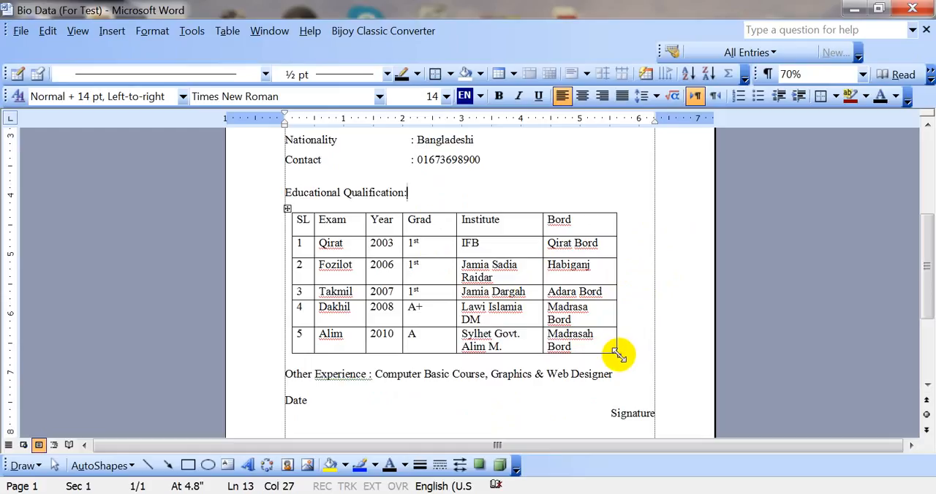
click(621, 345)
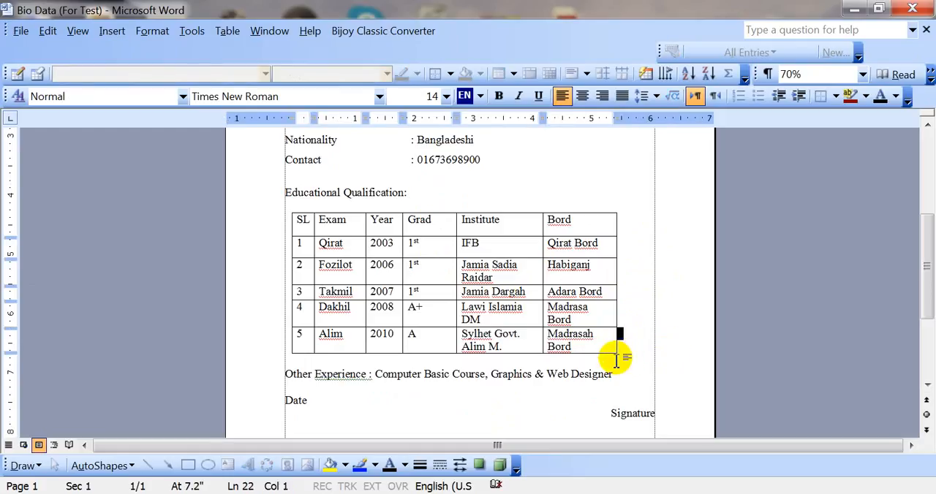
click(524, 164)
click(379, 209)
click(374, 411)
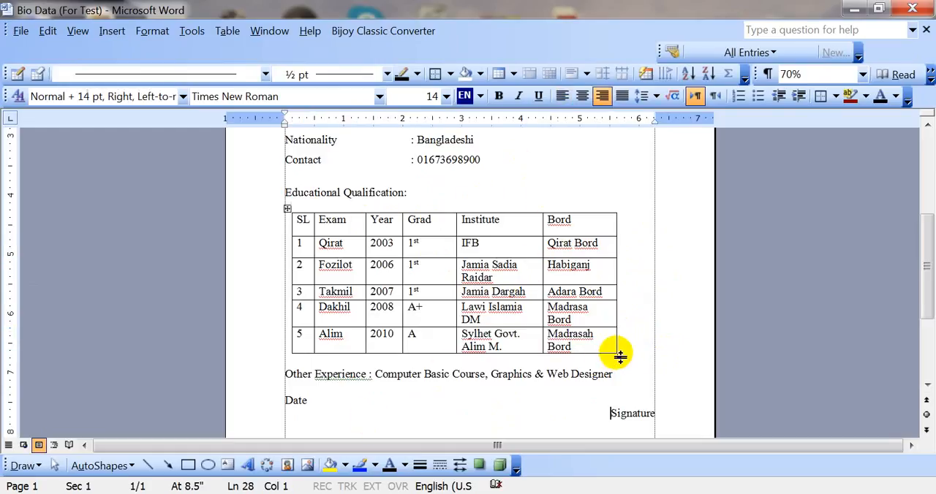
click(585, 380)
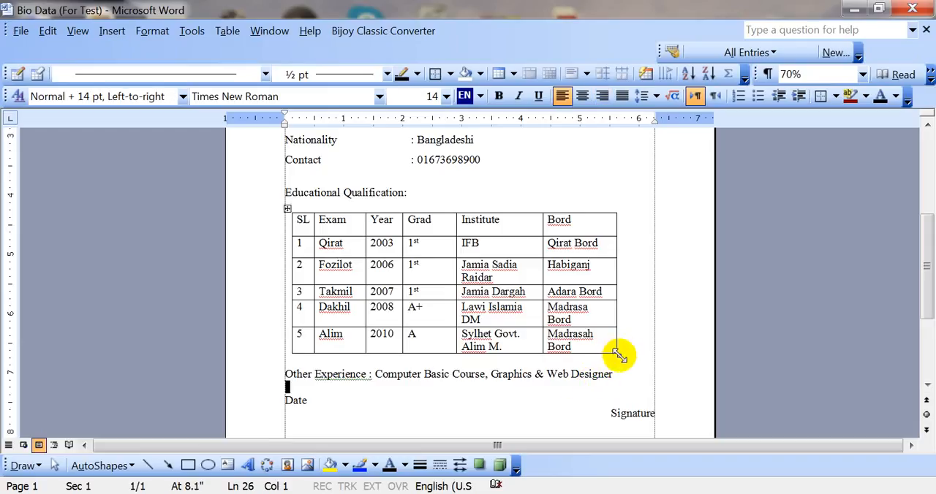
Try stretching the whole Educational Qualification table to the right page margin, and undo the resize.
drag(618, 356, 654, 357)
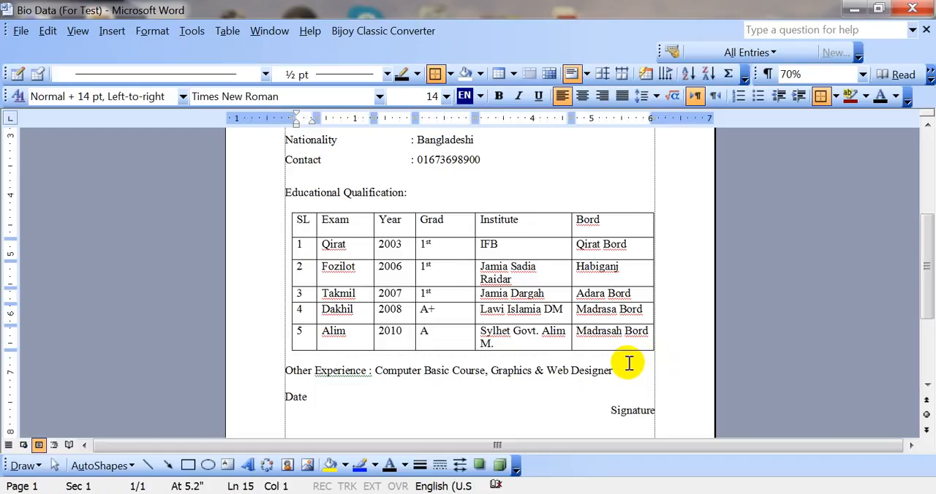
key(ctrl+z)
click(608, 375)
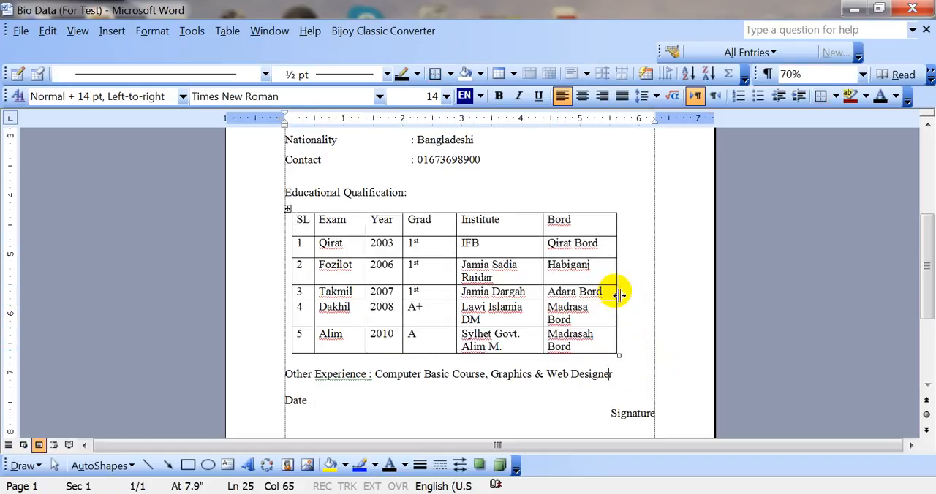
Try widening only the Bord column to the right page margin, and undo the change.
drag(618, 295, 652, 293)
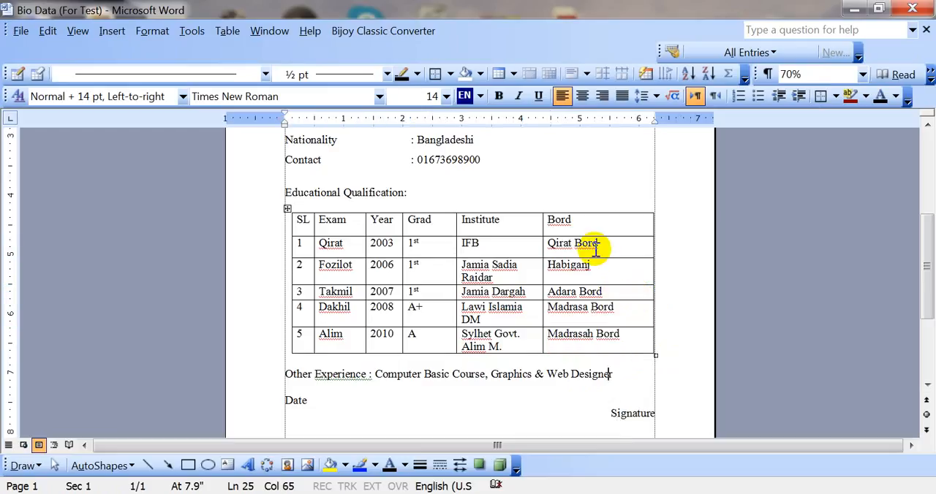
key(ctrl+z)
key(Up)
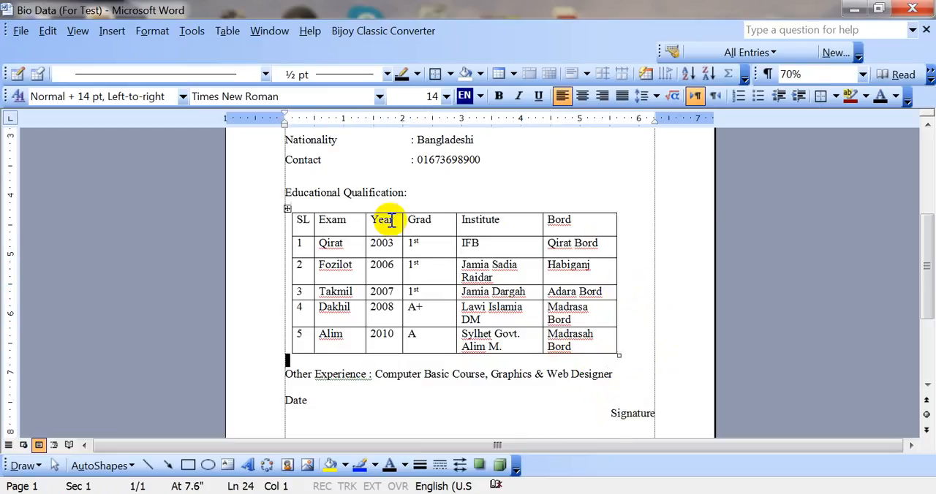
triple_click(535, 400)
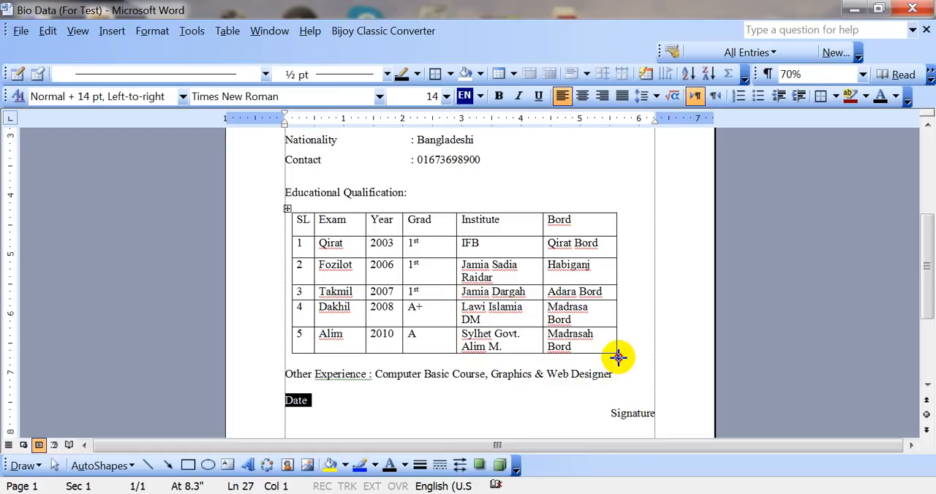
Stretch the whole qualification table to the right page margin and narrow the Grad column so each Institute entry fits on one line.
drag(617, 356, 654, 357)
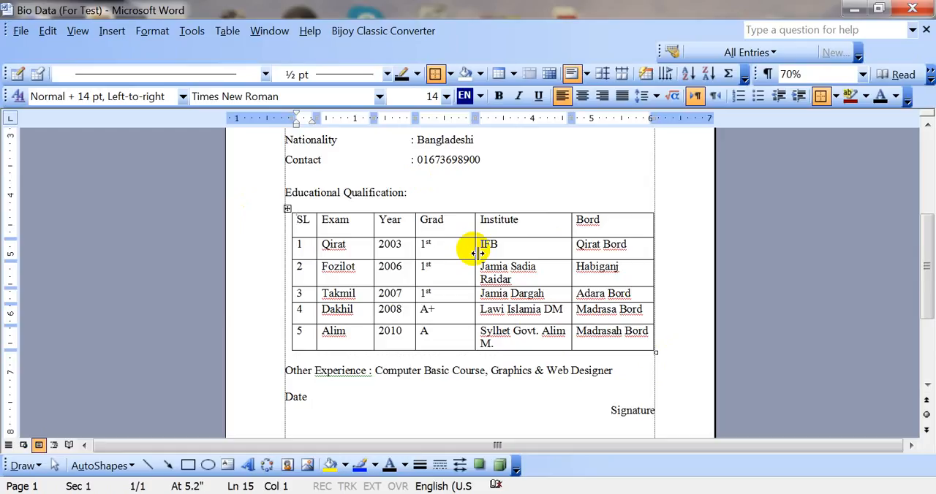
drag(475, 251, 447, 251)
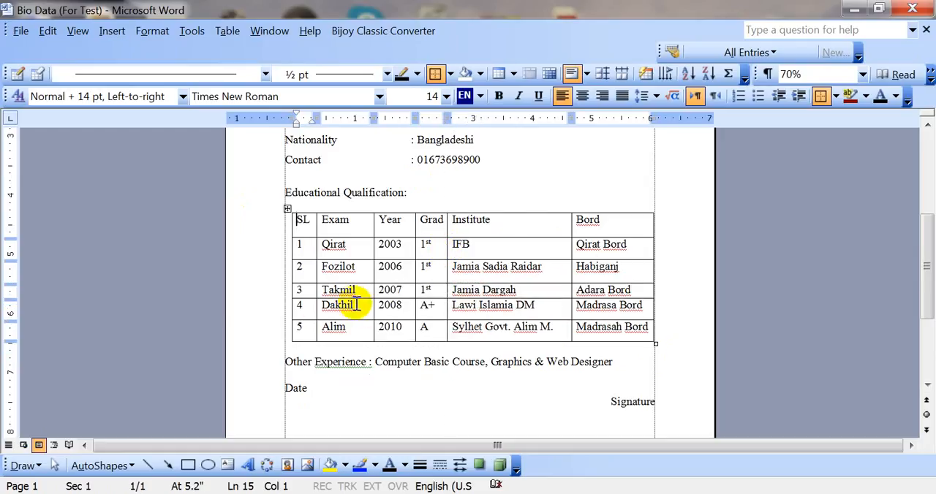
click(616, 270)
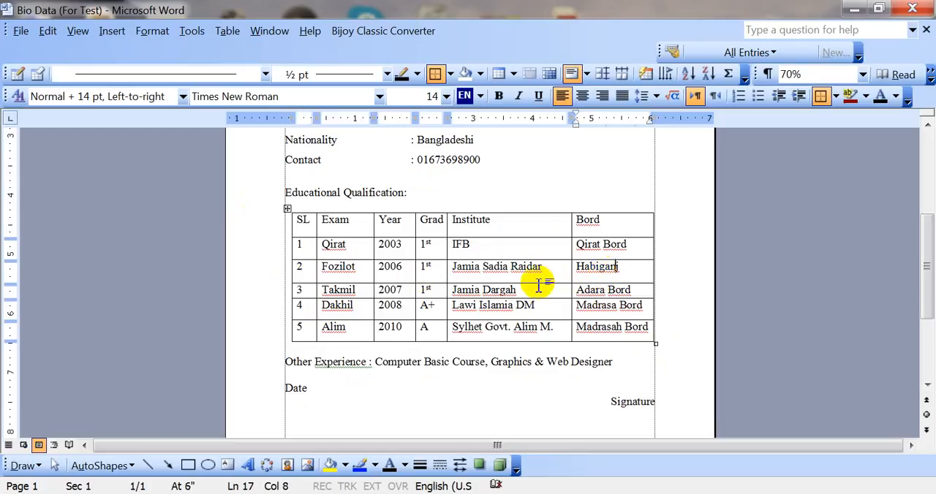
Reduce the heights of the table's header row and the Qirat, Fozilot and Alim rows to fit their single-line text.
drag(541, 286, 545, 279)
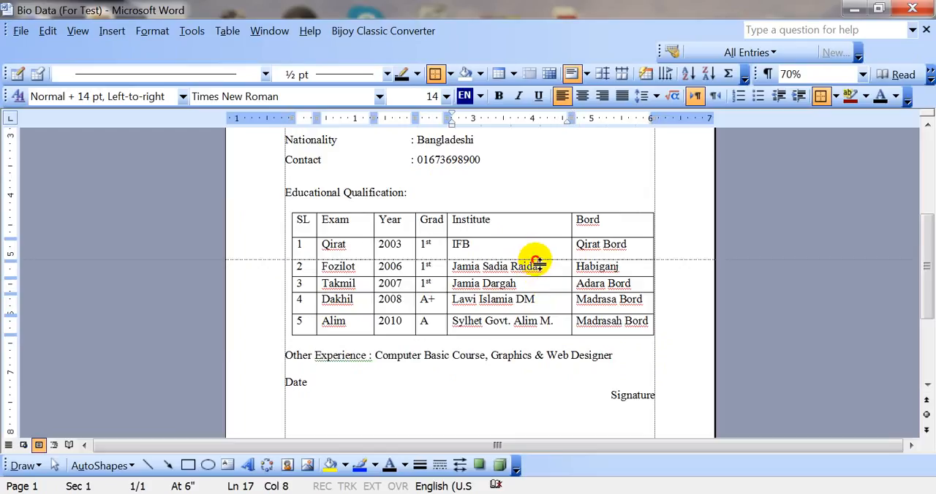
drag(540, 260, 539, 254)
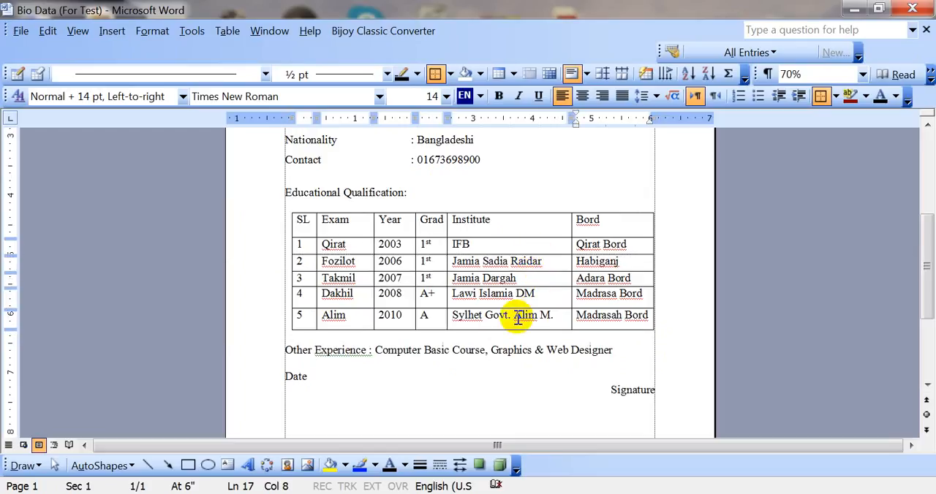
drag(500, 331, 495, 322)
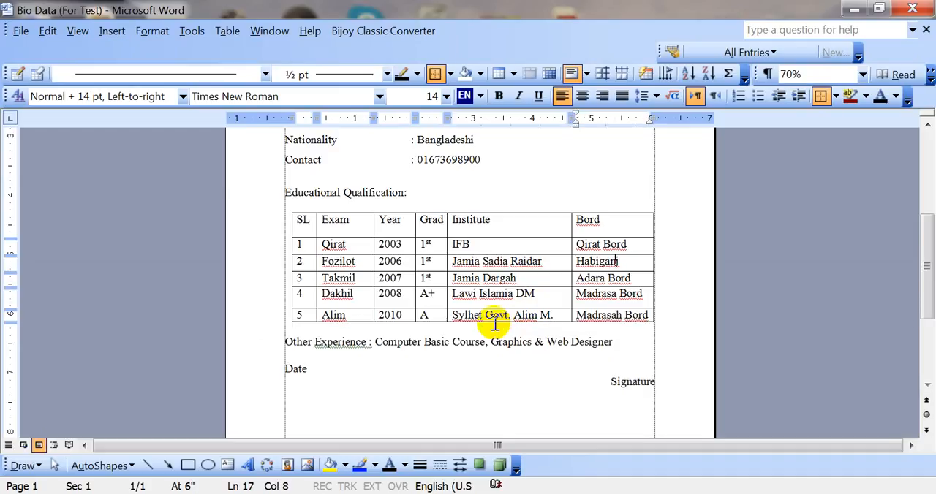
scroll(496, 348, up, 1)
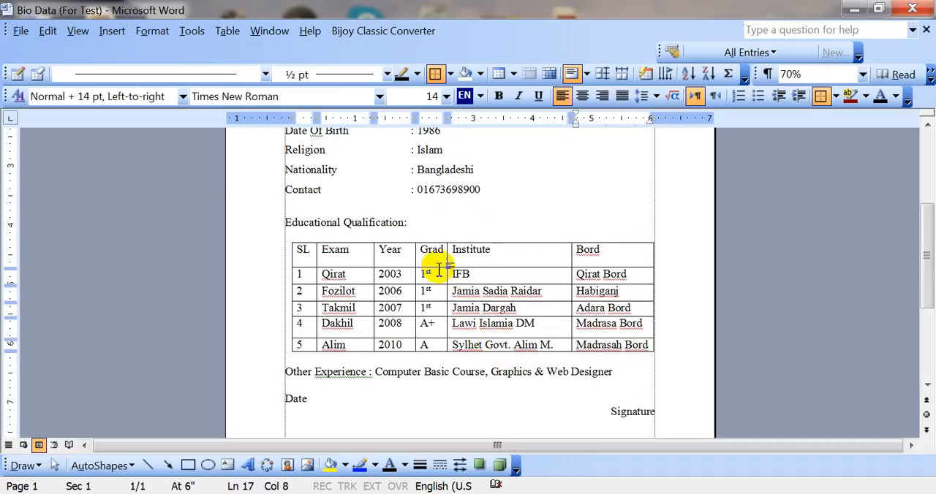
drag(441, 271, 437, 263)
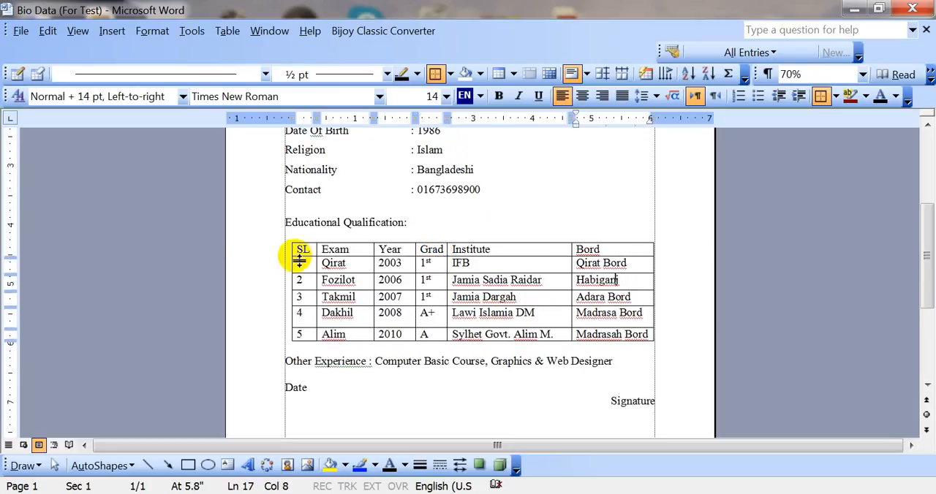
Make the whole header row of the Educational Qualification table, from SL to Bord, bold.
mouse_move(300, 250)
mouse_down()
mouse_move(611, 249)
mouse_move(300, 251)
mouse_up()
click(611, 250)
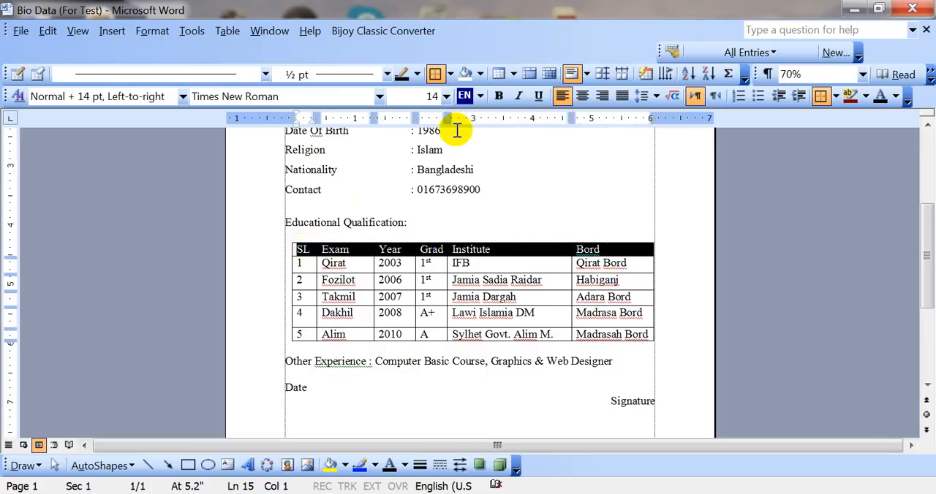
click(498, 99)
triple_click(508, 221)
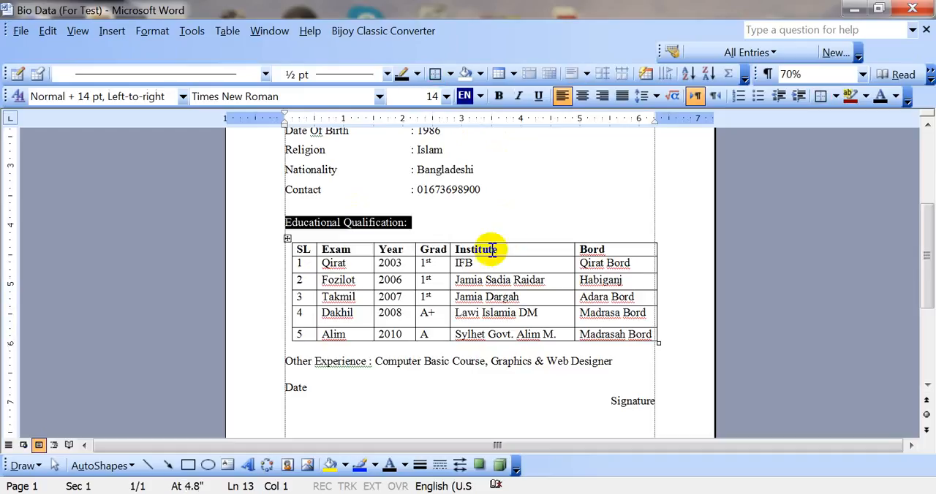
Center the text of every header cell in the qualification table, starting with Institute and including SL through Bord.
click(476, 247)
drag(497, 249, 453, 247)
click(453, 249)
click(464, 251)
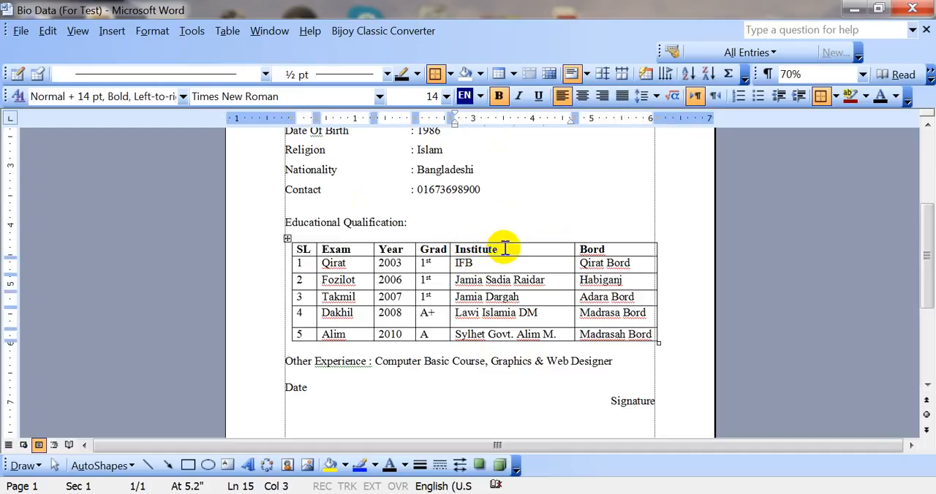
drag(501, 249, 473, 249)
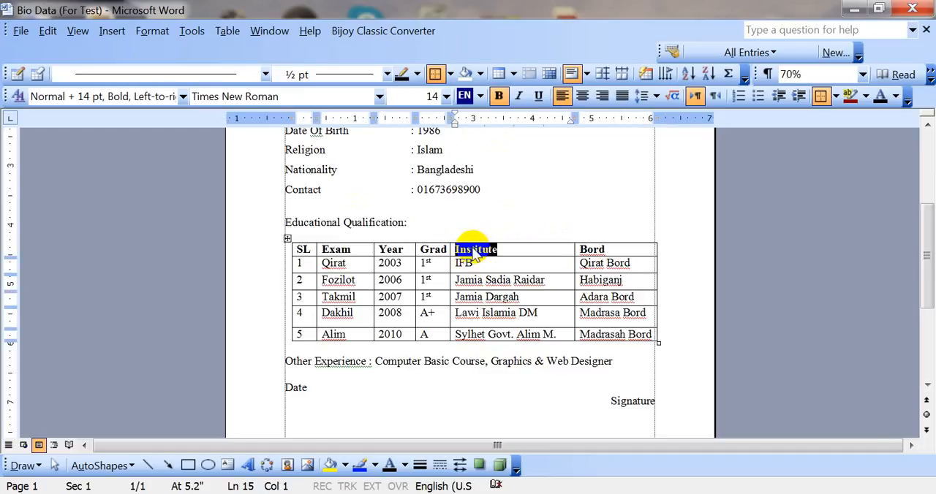
click(582, 99)
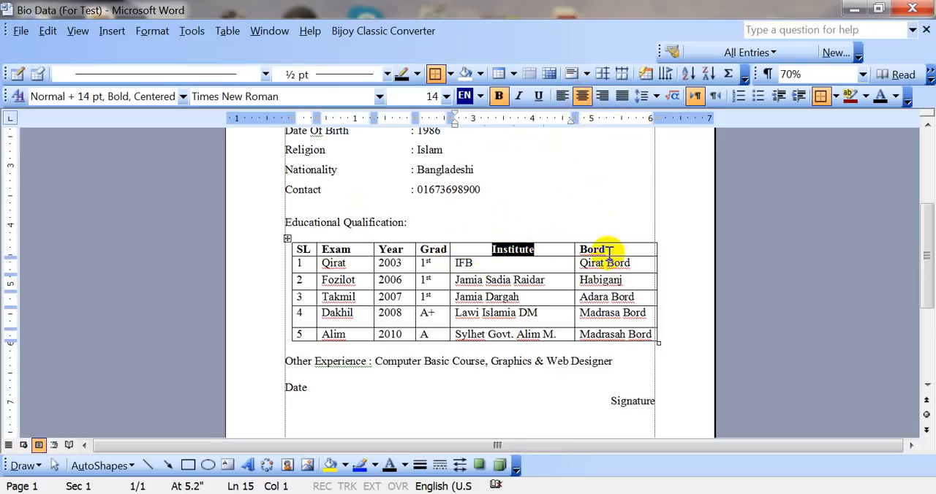
drag(608, 249, 298, 238)
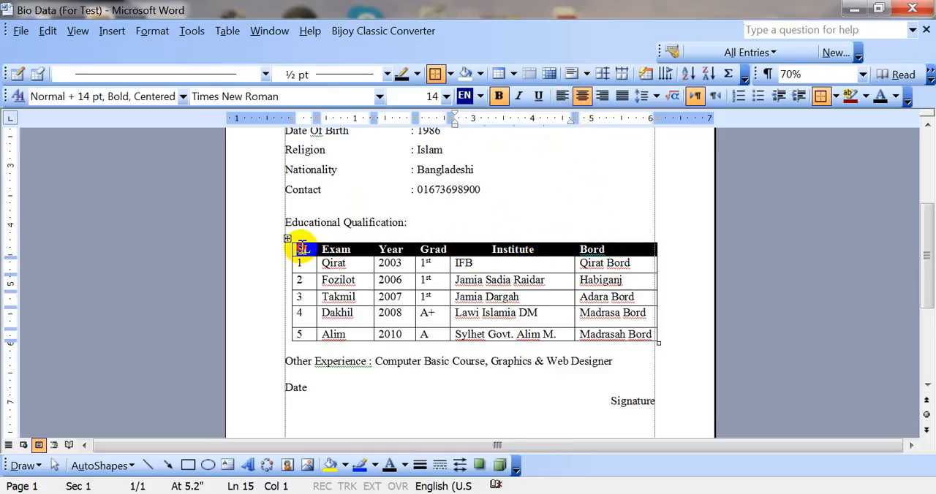
click(582, 98)
triple_click(512, 190)
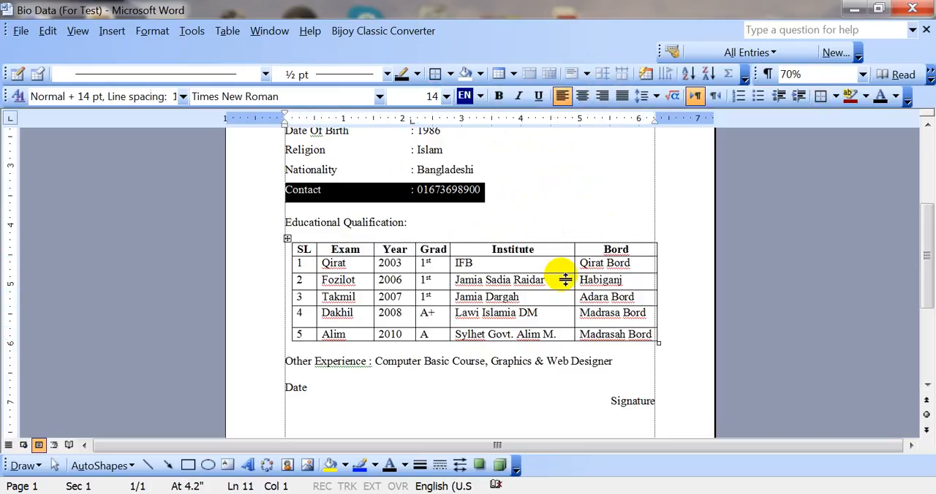
Save the Bio Data document with the formatted table.
scroll(502, 255, up, 2)
scroll(504, 283, down, 3)
click(478, 345)
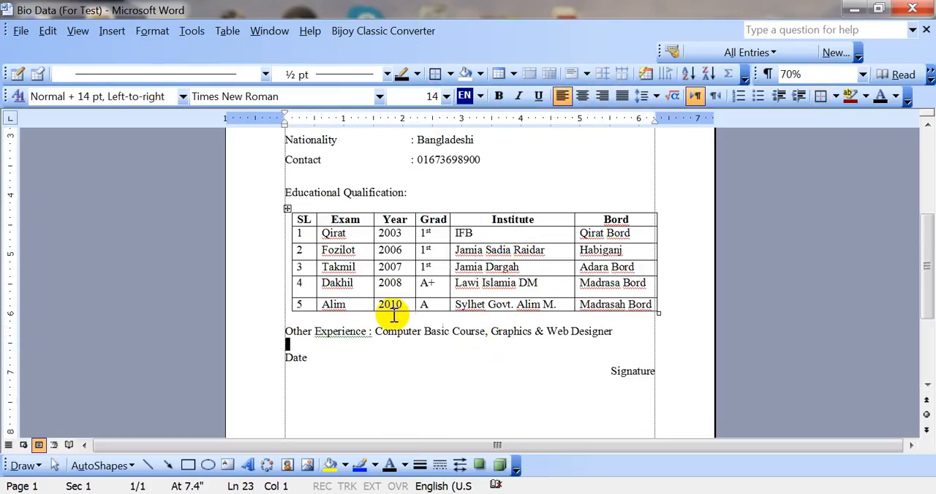
click(26, 33)
click(42, 96)
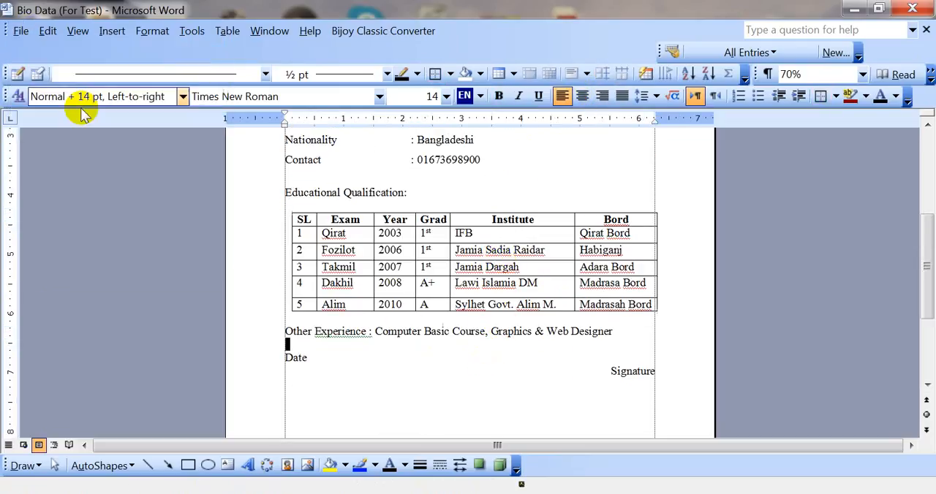
Examine the finished Bio Data page as a whole and up close, from the heading and personal details to the qualification table.
triple_click(534, 199)
scroll(537, 211, down, 4)
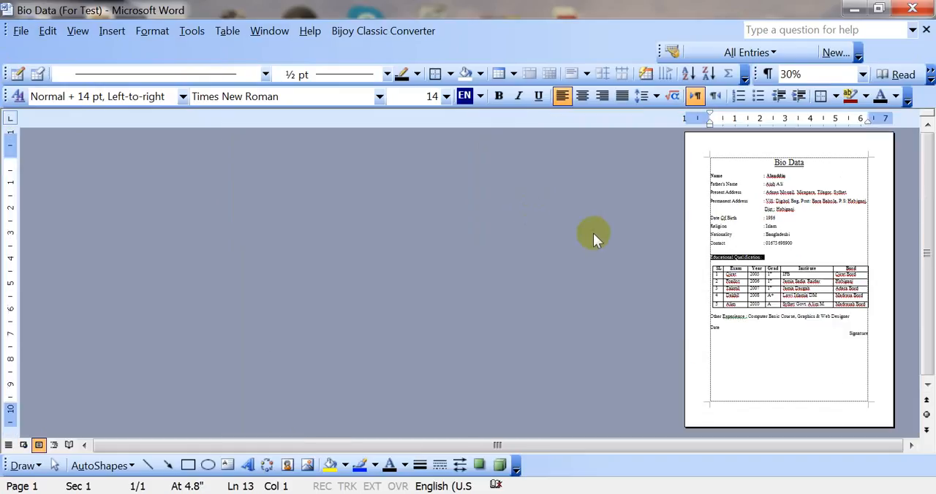
scroll(585, 235, up, 2)
click(637, 254)
scroll(637, 257, up, 1)
scroll(637, 258, up, 1)
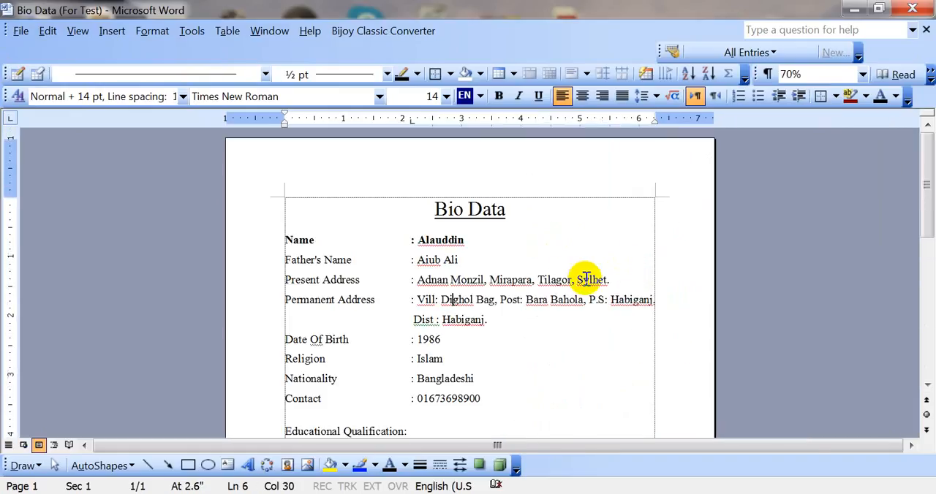
scroll(570, 277, down, 2)
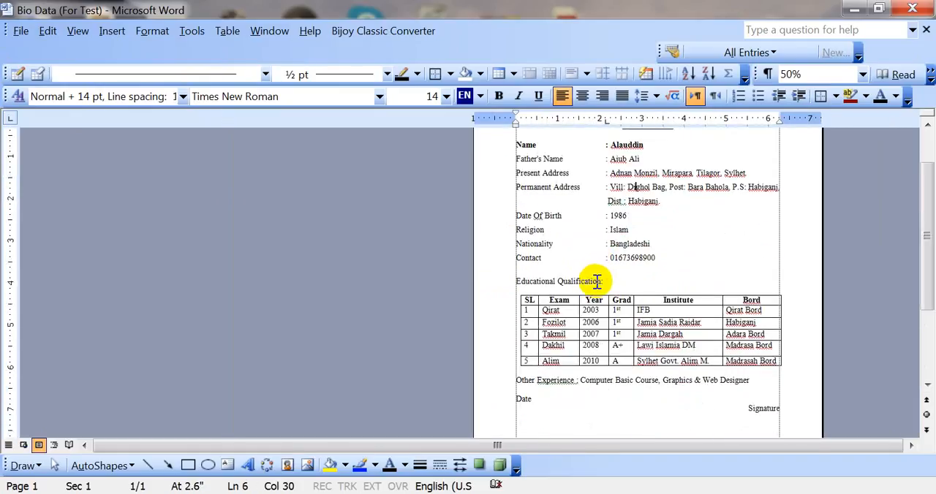
scroll(643, 293, up, 3)
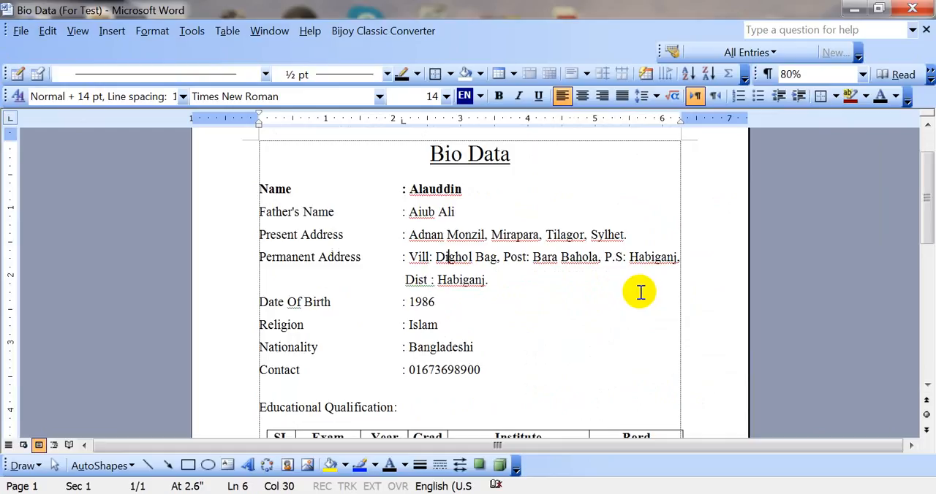
scroll(585, 293, up, 1)
click(548, 289)
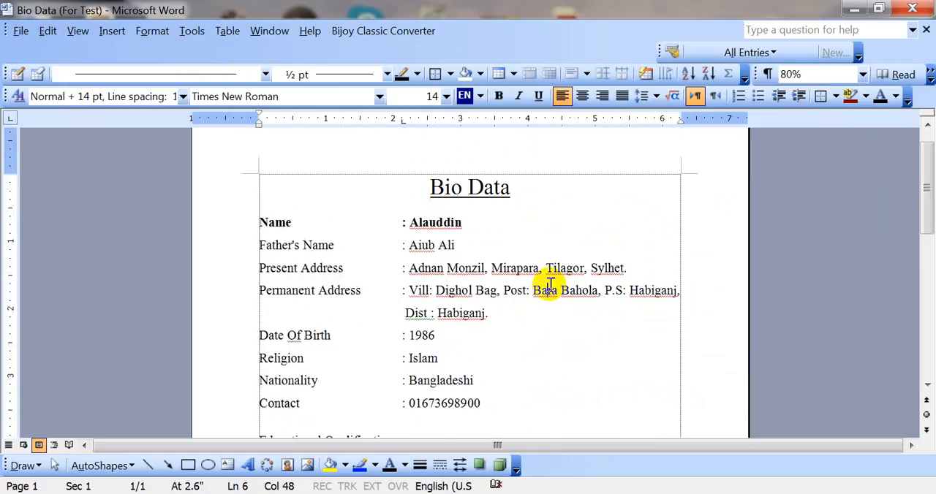
double_click(549, 289)
click(429, 224)
scroll(503, 267, down, 2)
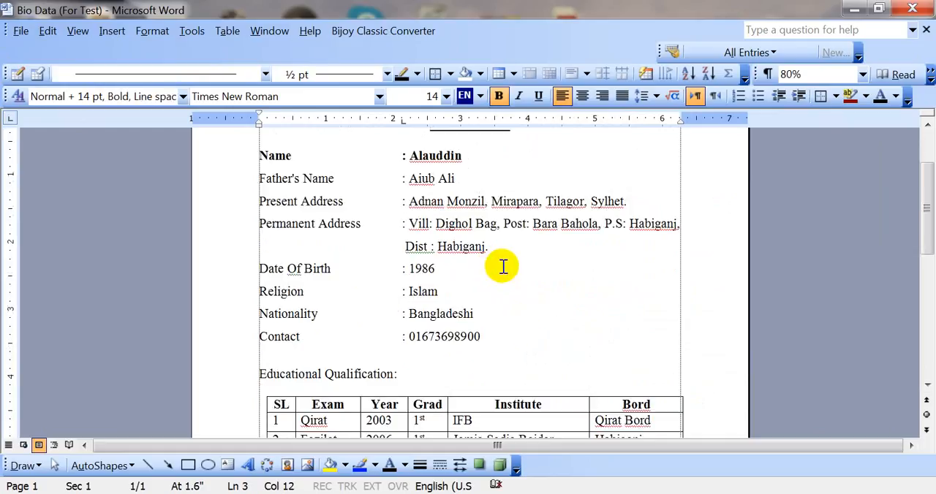
scroll(503, 267, up, 3)
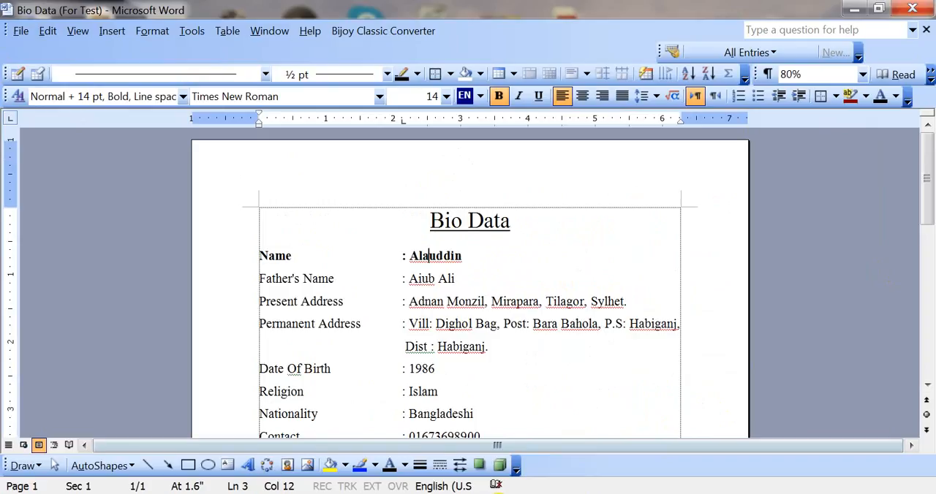